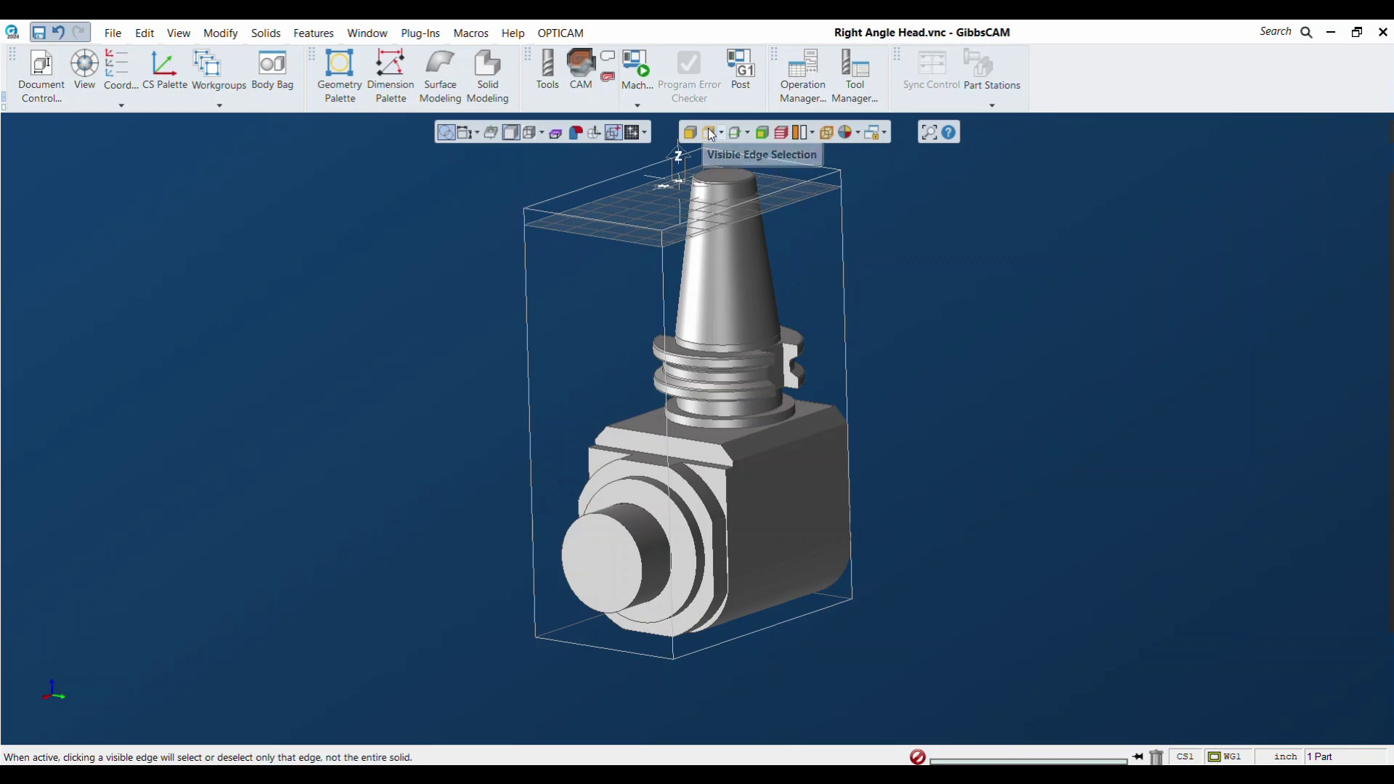
Step: Extract the circular edge at the top of the holder collar as geometry
{"action": "scroll", "coordinate": [726, 346], "scroll_direction": "up", "scroll_amount": 5}
{"action": "left_click", "coordinate": [726, 345]}
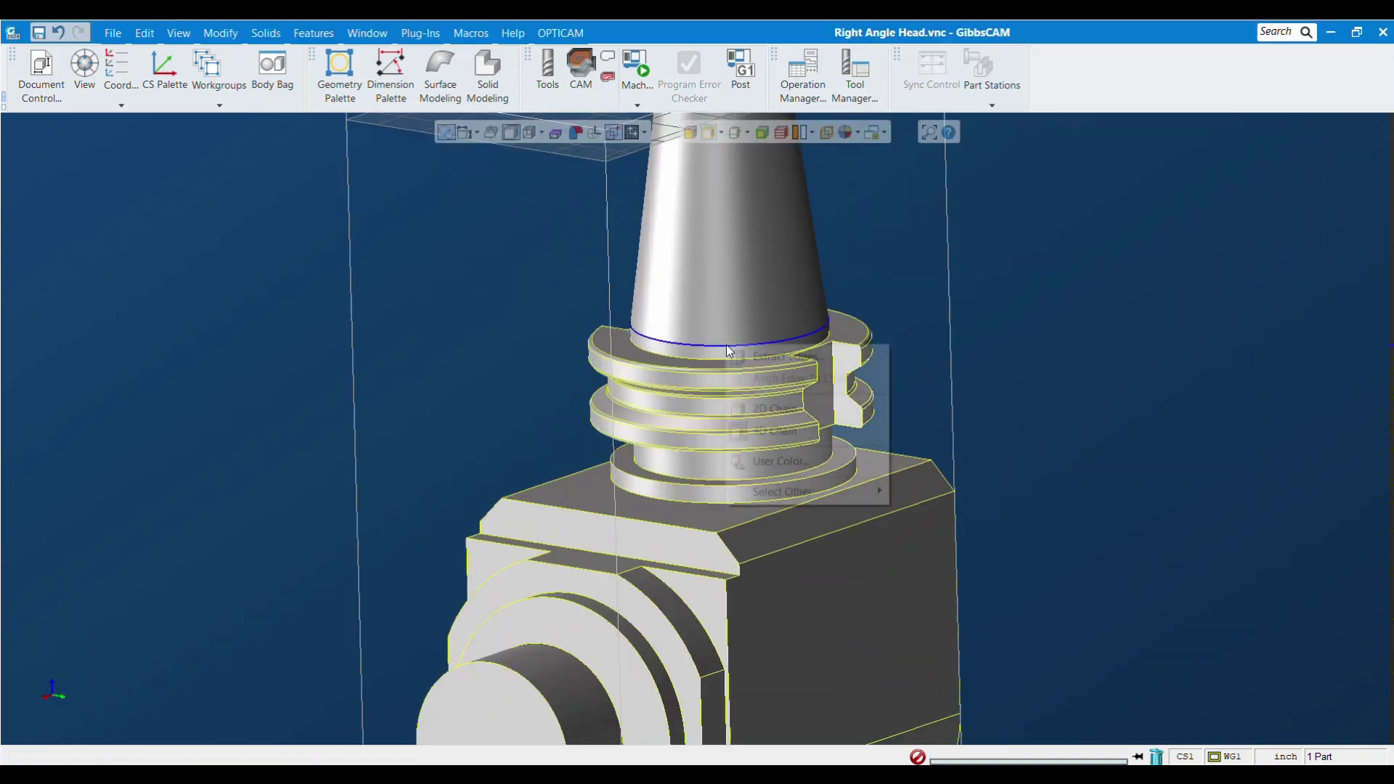
{"action": "right_click", "coordinate": [726, 346]}
{"action": "left_click", "coordinate": [784, 357]}
{"action": "left_click", "coordinate": [788, 425]}
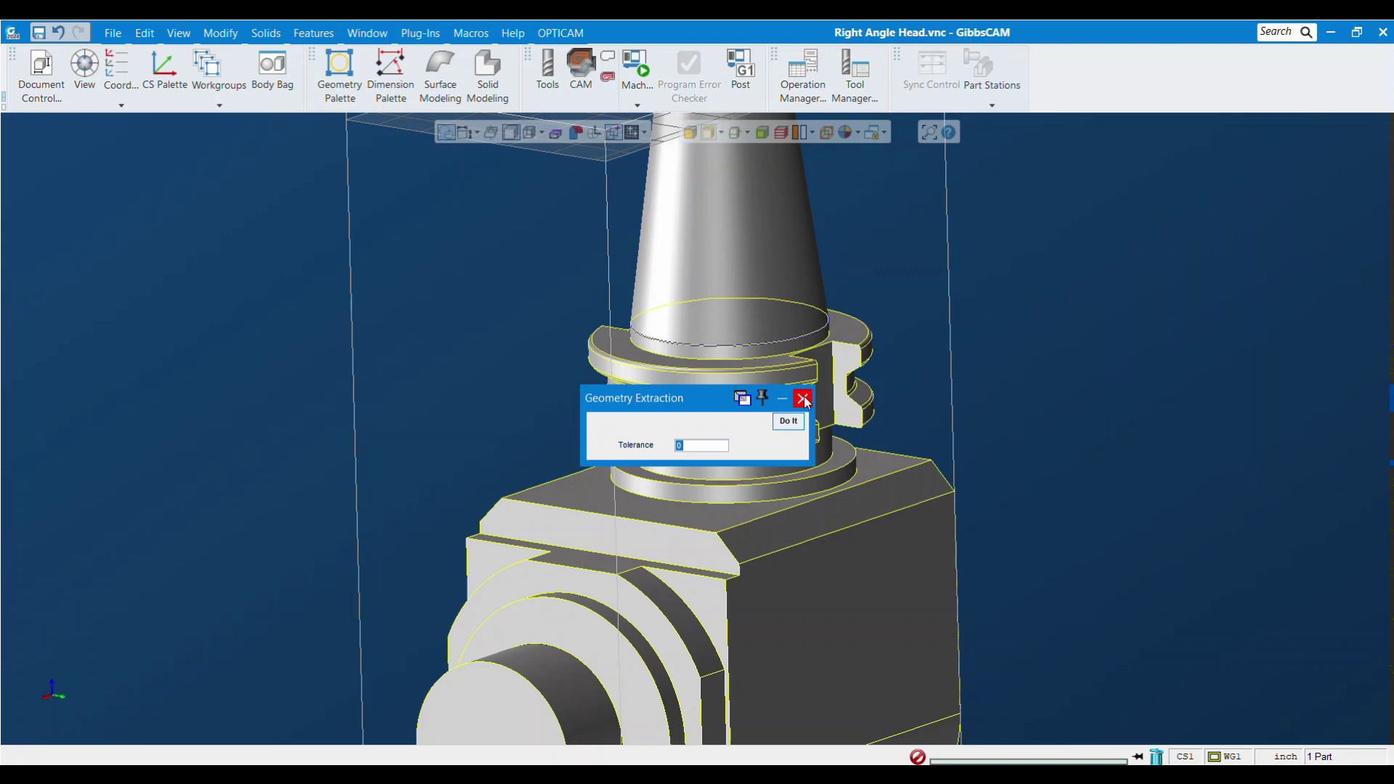
{"action": "left_click", "coordinate": [802, 398]}
Step: Place a point at the centre of the extracted collar circle
{"action": "left_click", "coordinate": [339, 72]}
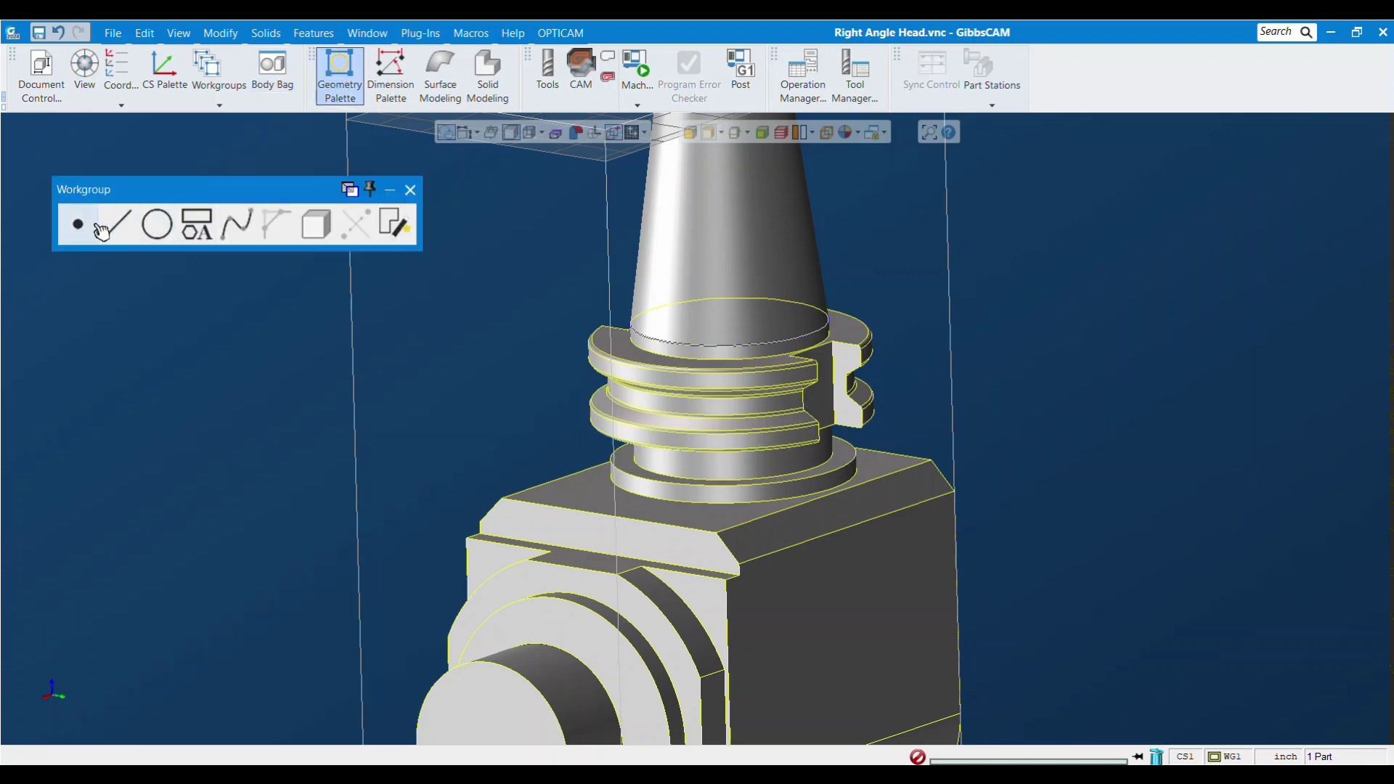
{"action": "left_click", "coordinate": [236, 224]}
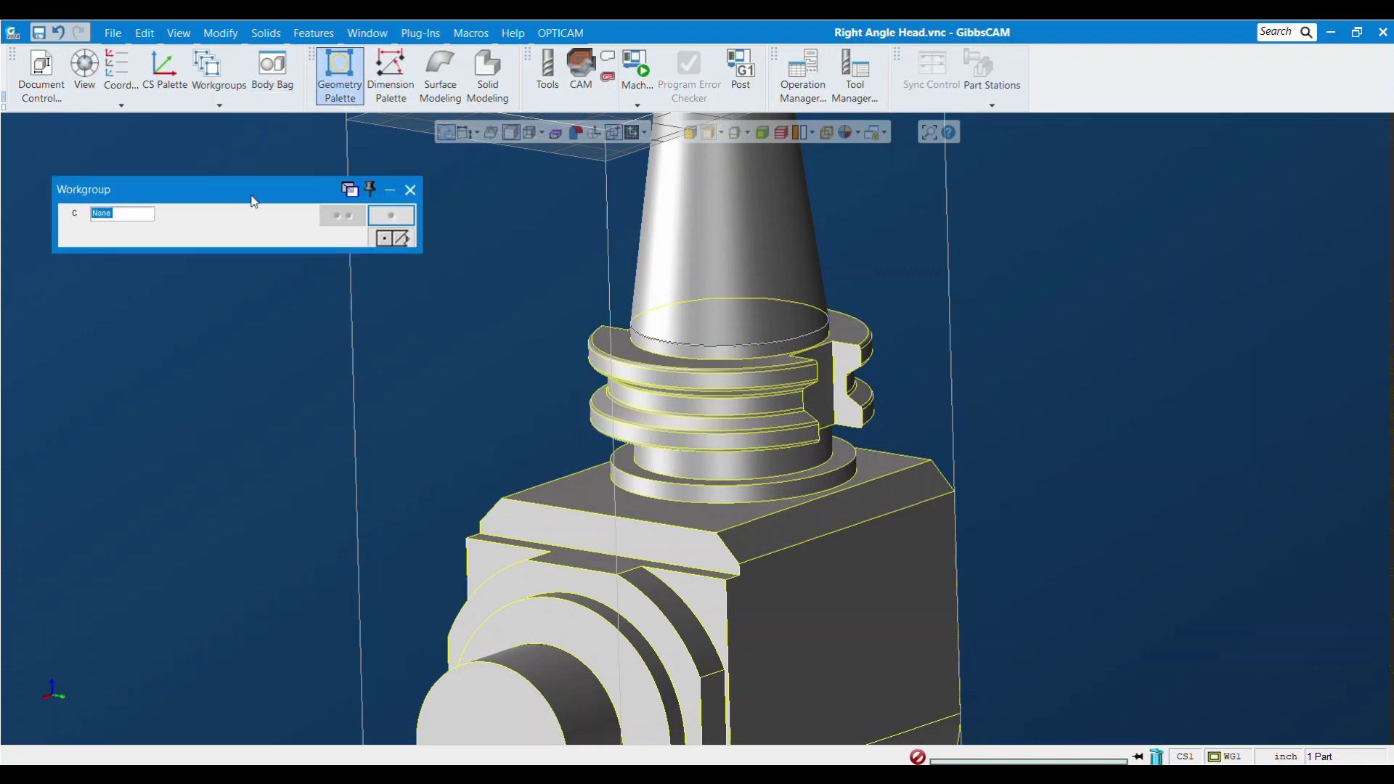
{"action": "left_click", "coordinate": [707, 352]}
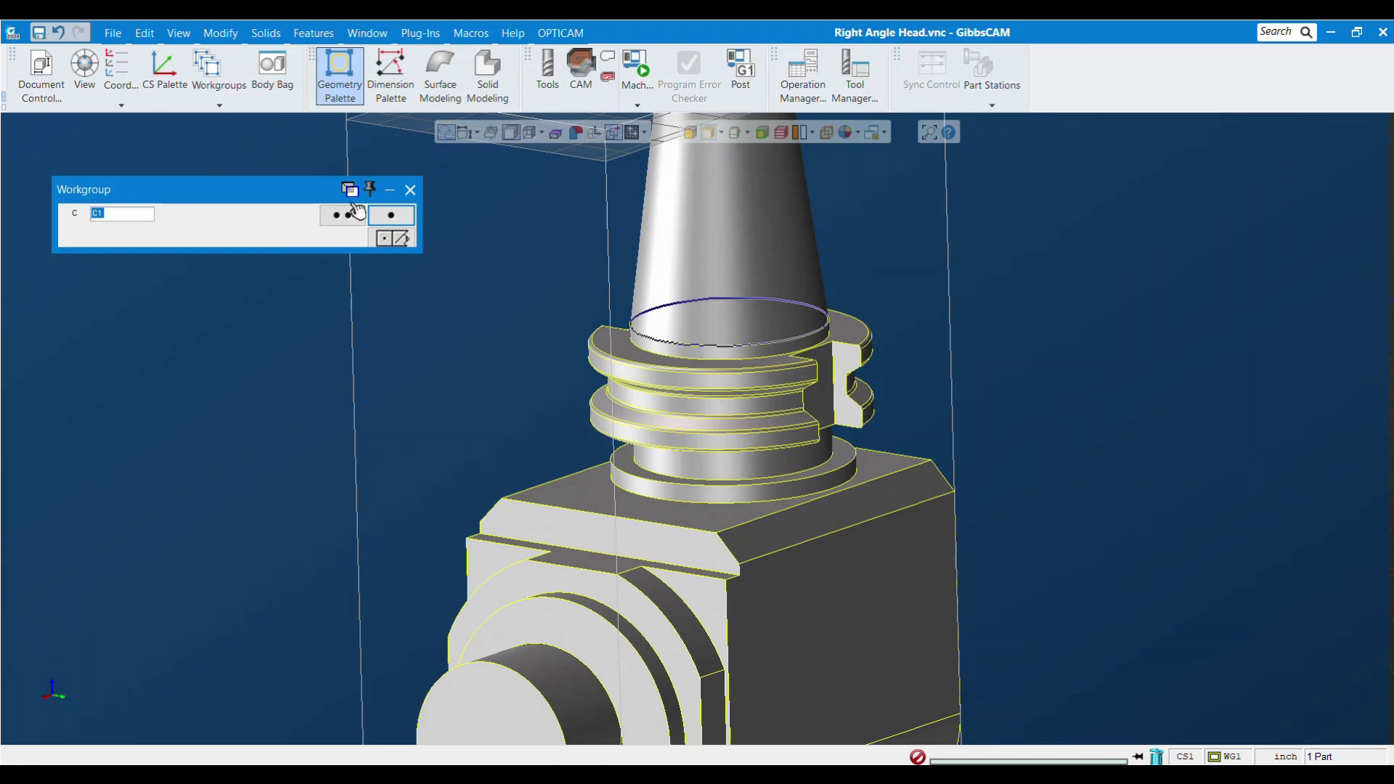
{"action": "left_click", "coordinate": [391, 215]}
{"action": "left_click", "coordinate": [410, 189]}
{"action": "scroll", "coordinate": [1031, 291], "scroll_direction": "down", "scroll_amount": 5}
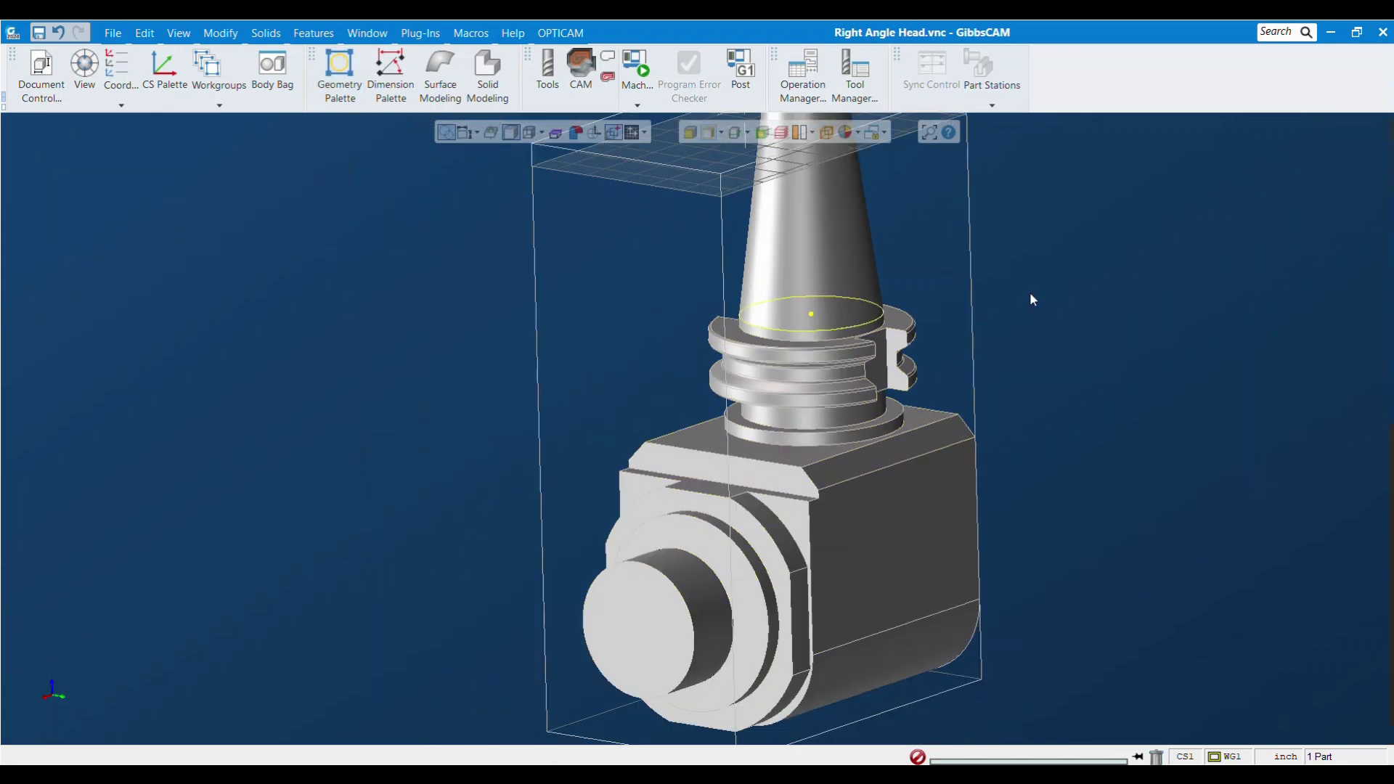
Step: Select the head solid and set the Absolute Translate destination to 0, 0, 0
{"action": "middle_click_drag", "start_coordinate": [1122, 402], "coordinate": [917, 443]}
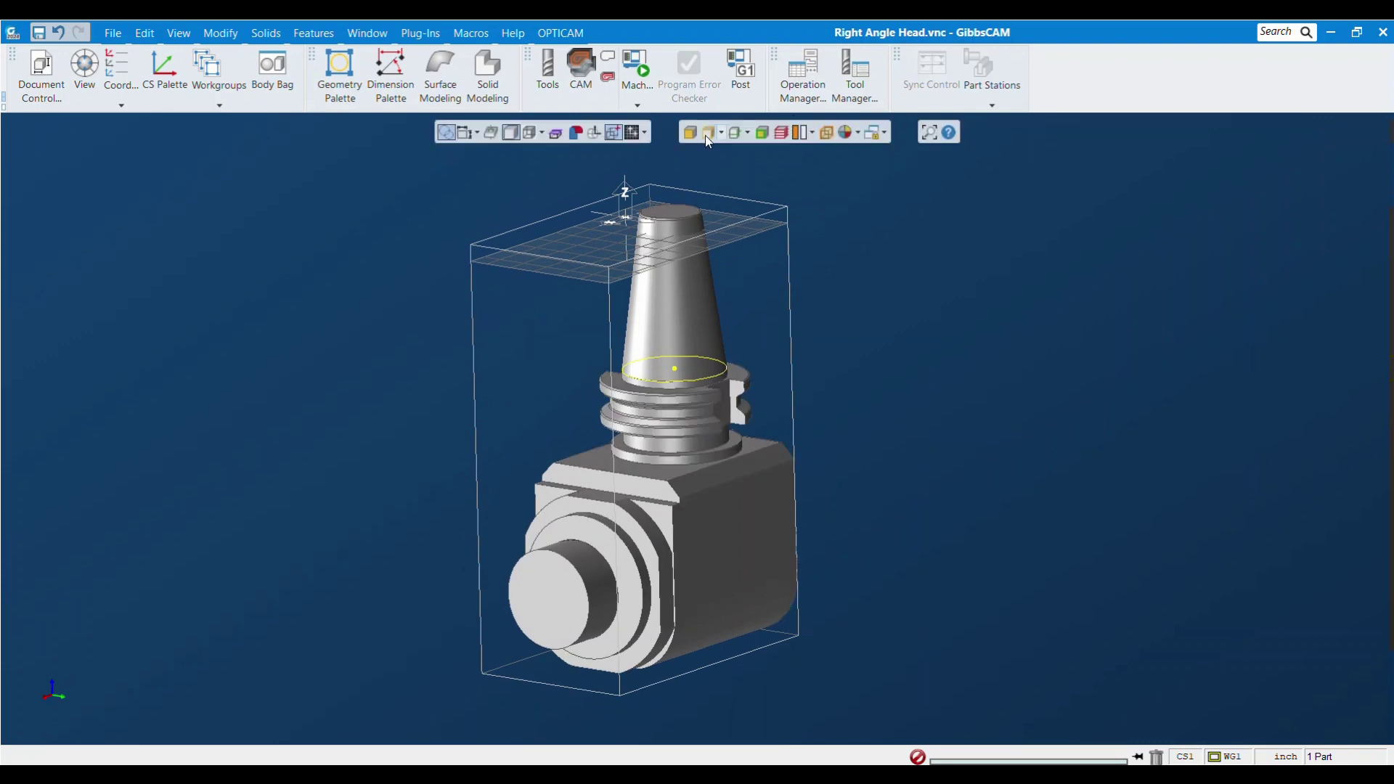
{"action": "left_click", "coordinate": [691, 368]}
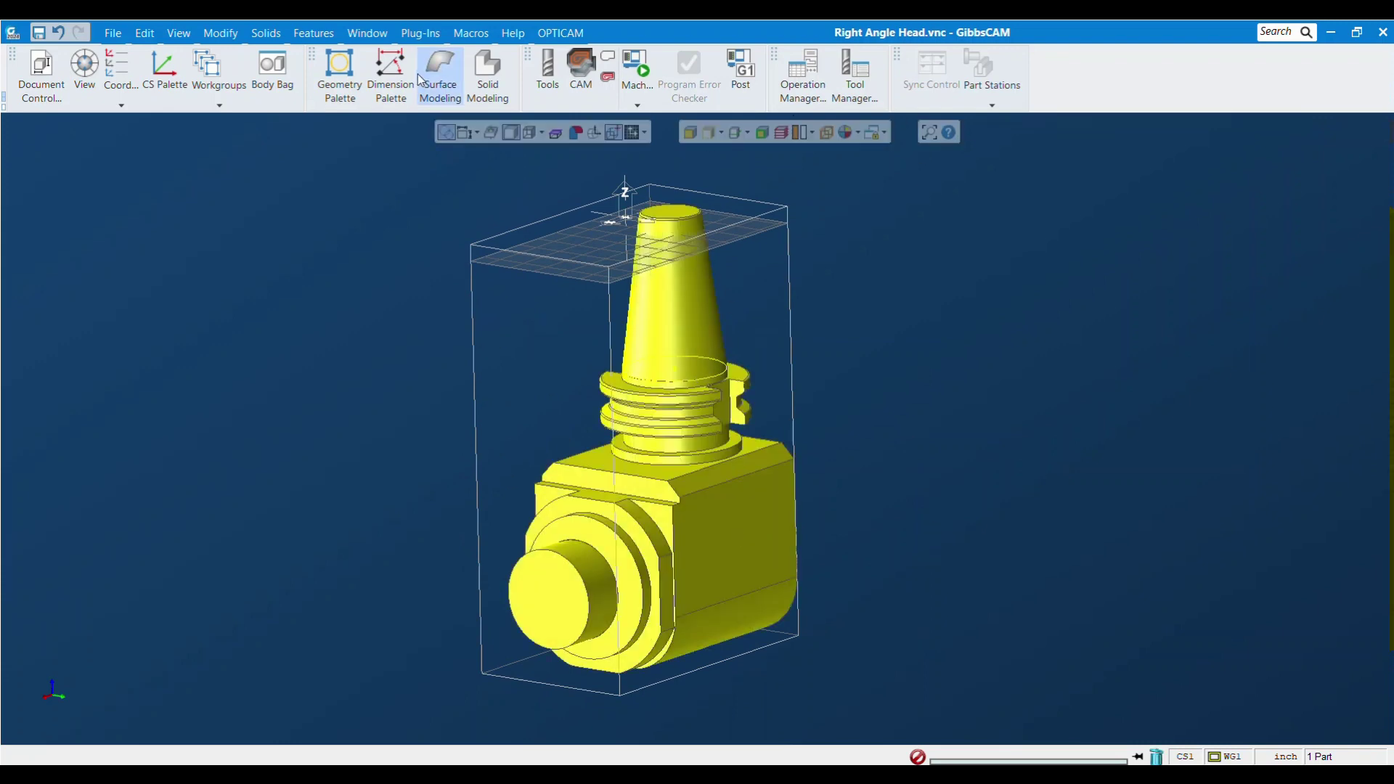
{"action": "left_click", "coordinate": [220, 33]}
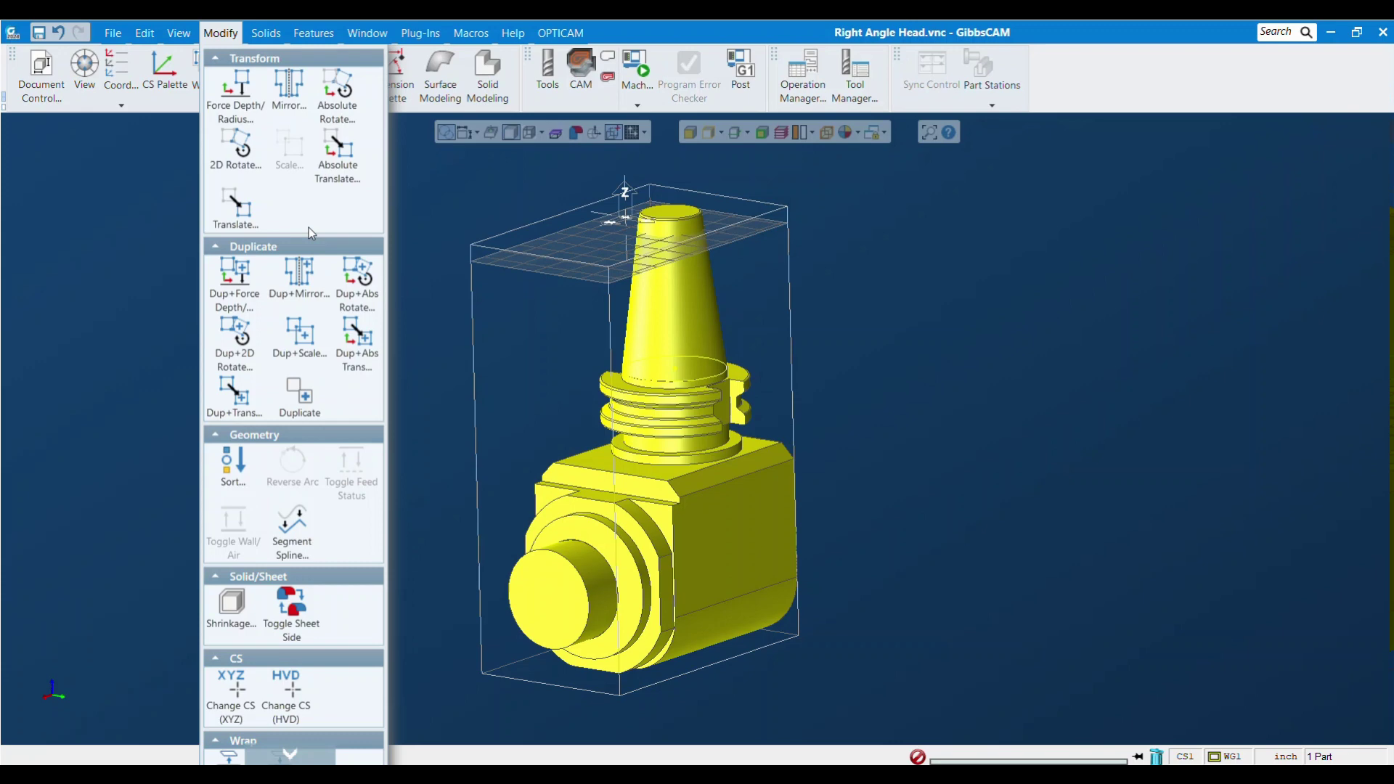
{"action": "left_click", "coordinate": [338, 146]}
{"action": "left_click_drag", "start_coordinate": [294, 334], "coordinate": [316, 335]}
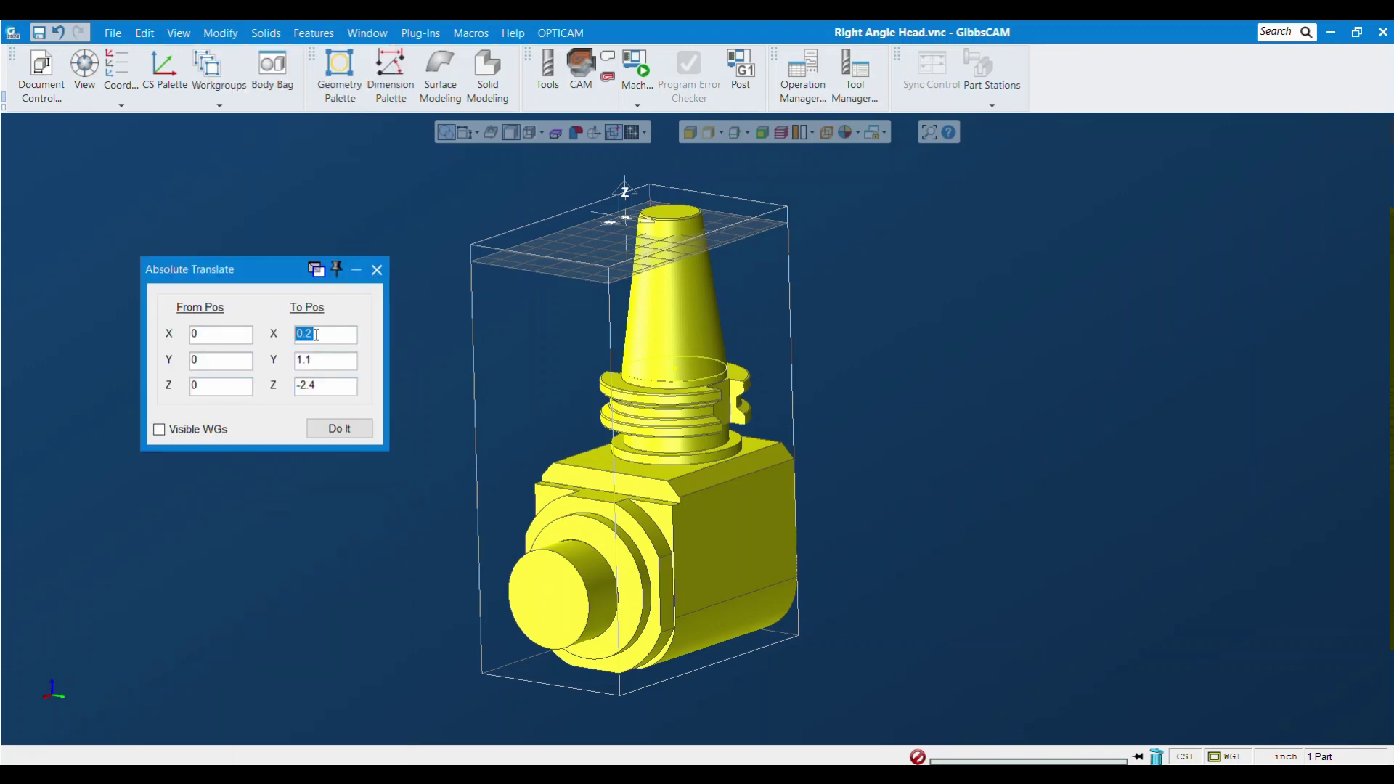
{"action": "type", "text": "0"}
{"action": "key", "text": "Tab"}
{"action": "type", "text": "0"}
{"action": "key", "text": "Tab"}
{"action": "type", "text": "0"}
Step: Use the collar circle centre (0.2, 1.1, -2.4) as the start position and apply the move
{"action": "double_click", "coordinate": [220, 336]}
{"action": "left_click", "coordinate": [676, 368]}
{"action": "scroll", "coordinate": [578, 174], "scroll_direction": "up", "scroll_amount": 3}
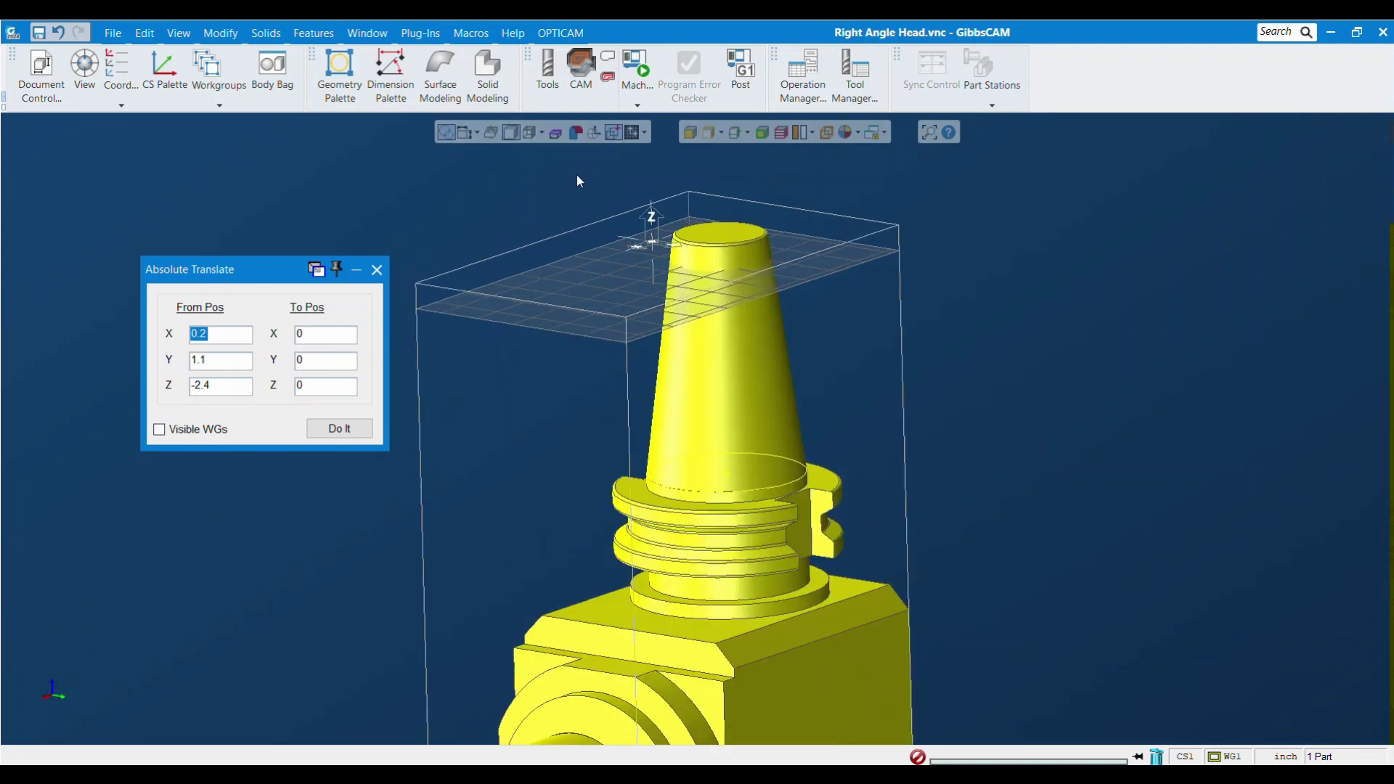
{"action": "scroll", "coordinate": [577, 175], "scroll_direction": "up", "scroll_amount": 2}
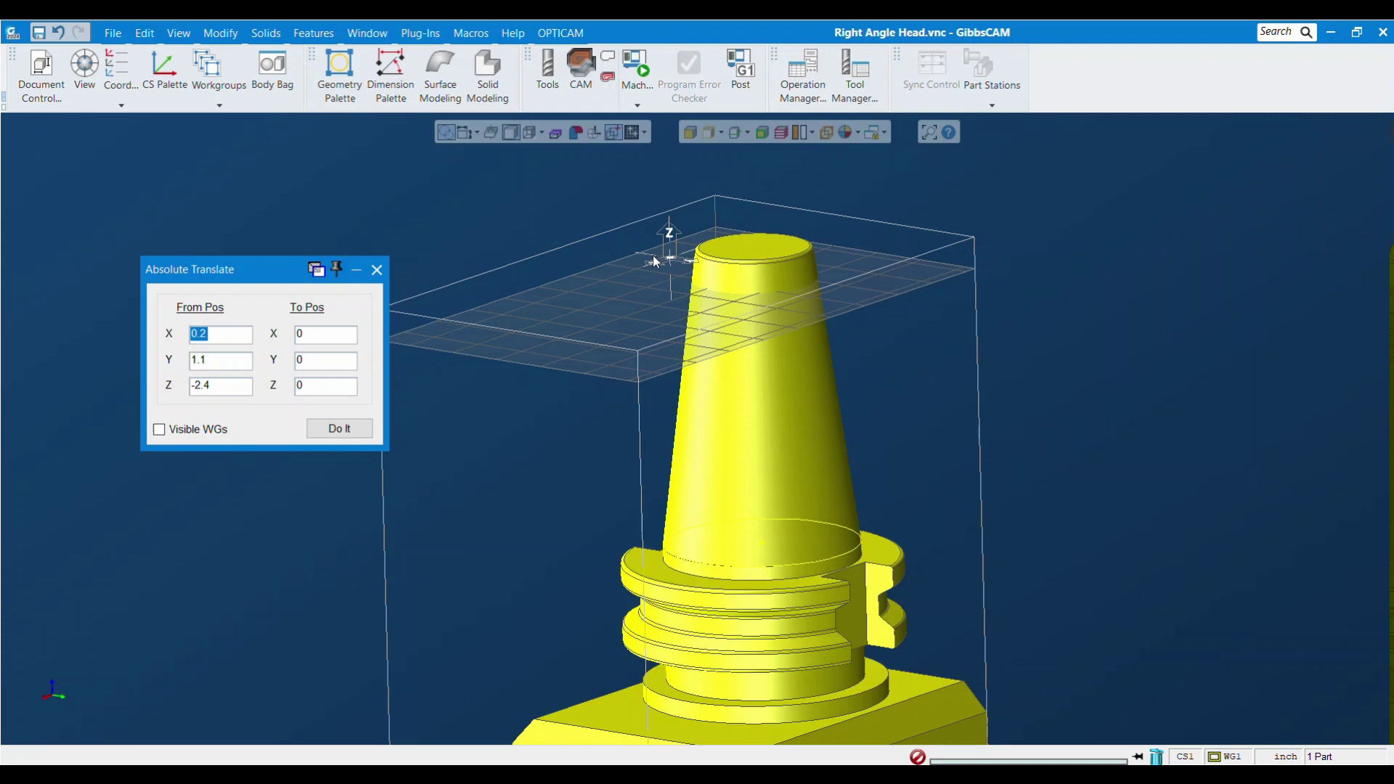
{"action": "left_click", "coordinate": [319, 336]}
{"action": "left_click", "coordinate": [231, 340]}
{"action": "left_click", "coordinate": [353, 431]}
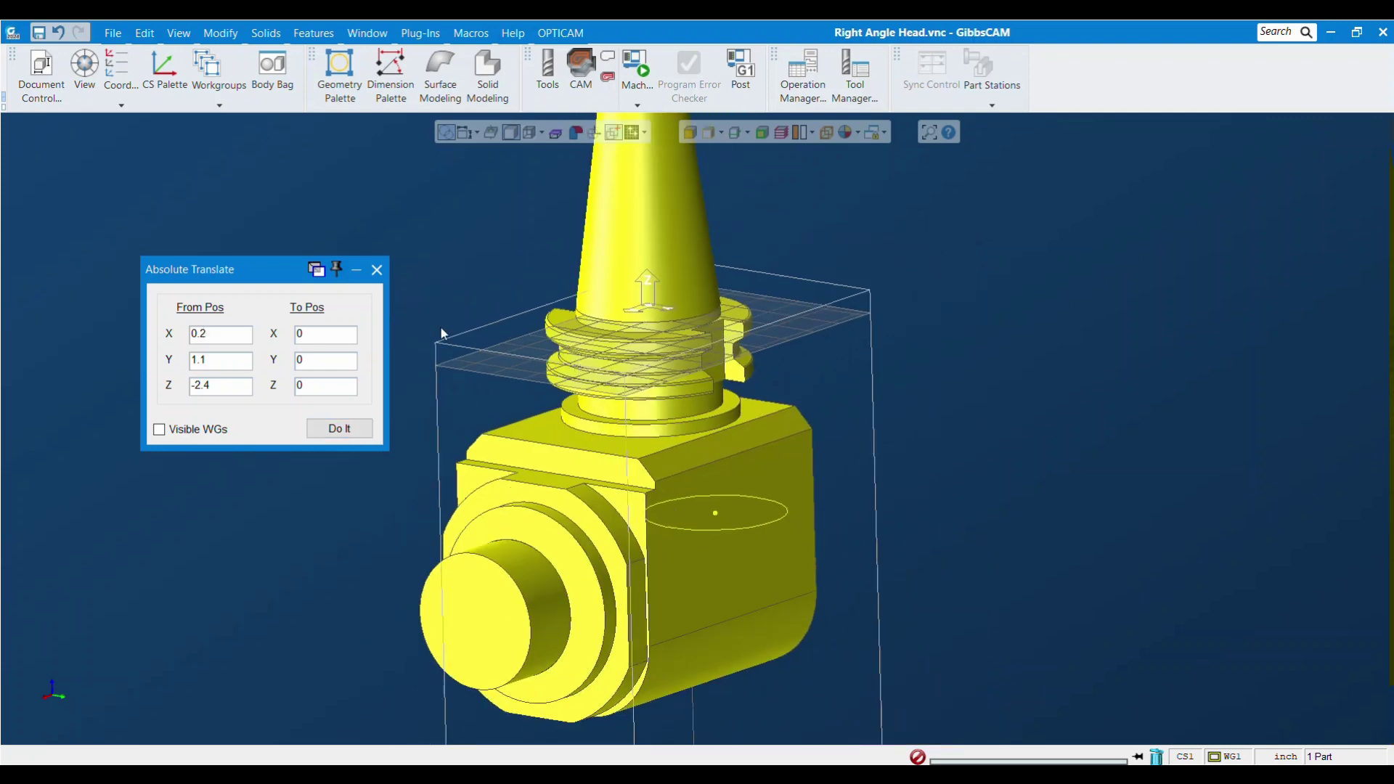
{"action": "left_click", "coordinate": [376, 269]}
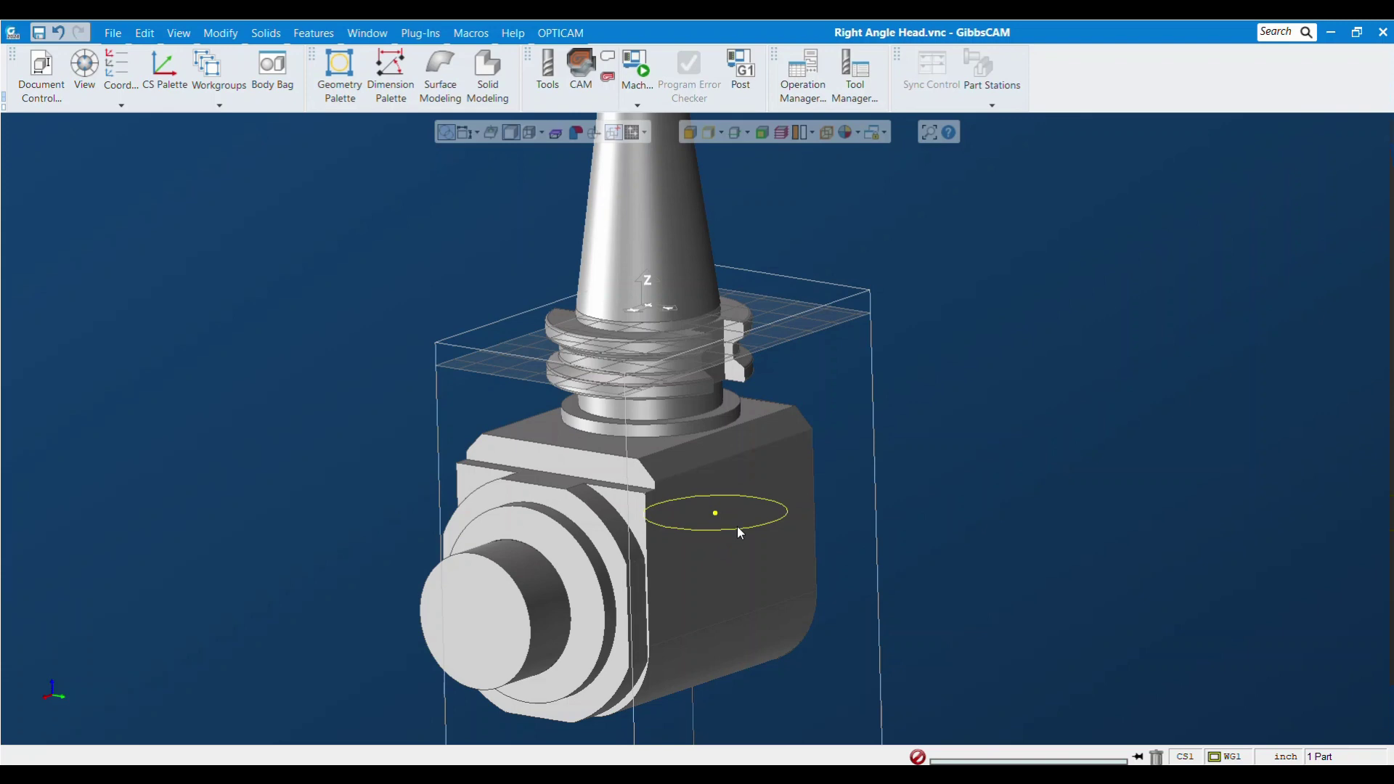
Step: Delete the leftover construction circle from the head body
{"action": "left_click", "coordinate": [733, 530]}
{"action": "left_click", "coordinate": [718, 518]}
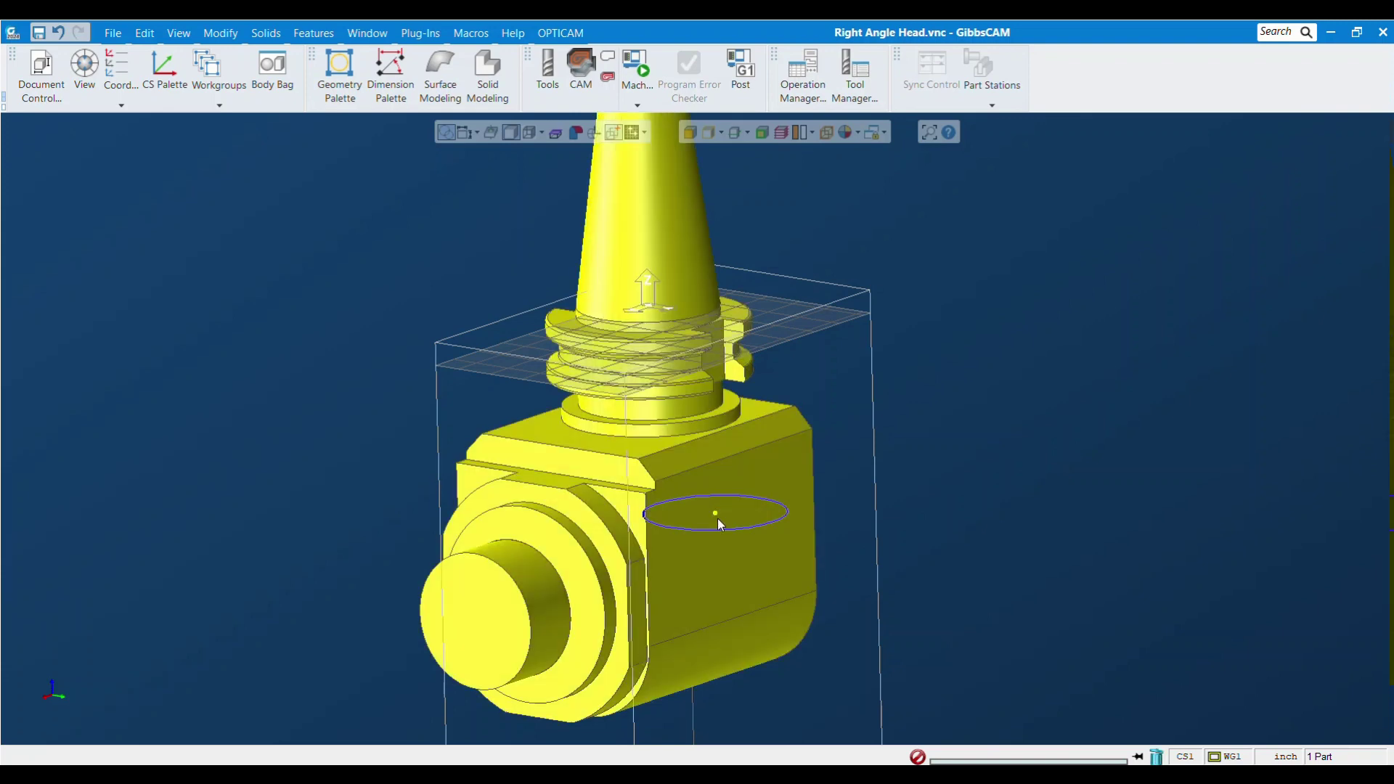
{"action": "left_click", "coordinate": [711, 524]}
{"action": "left_click", "coordinate": [717, 511]}
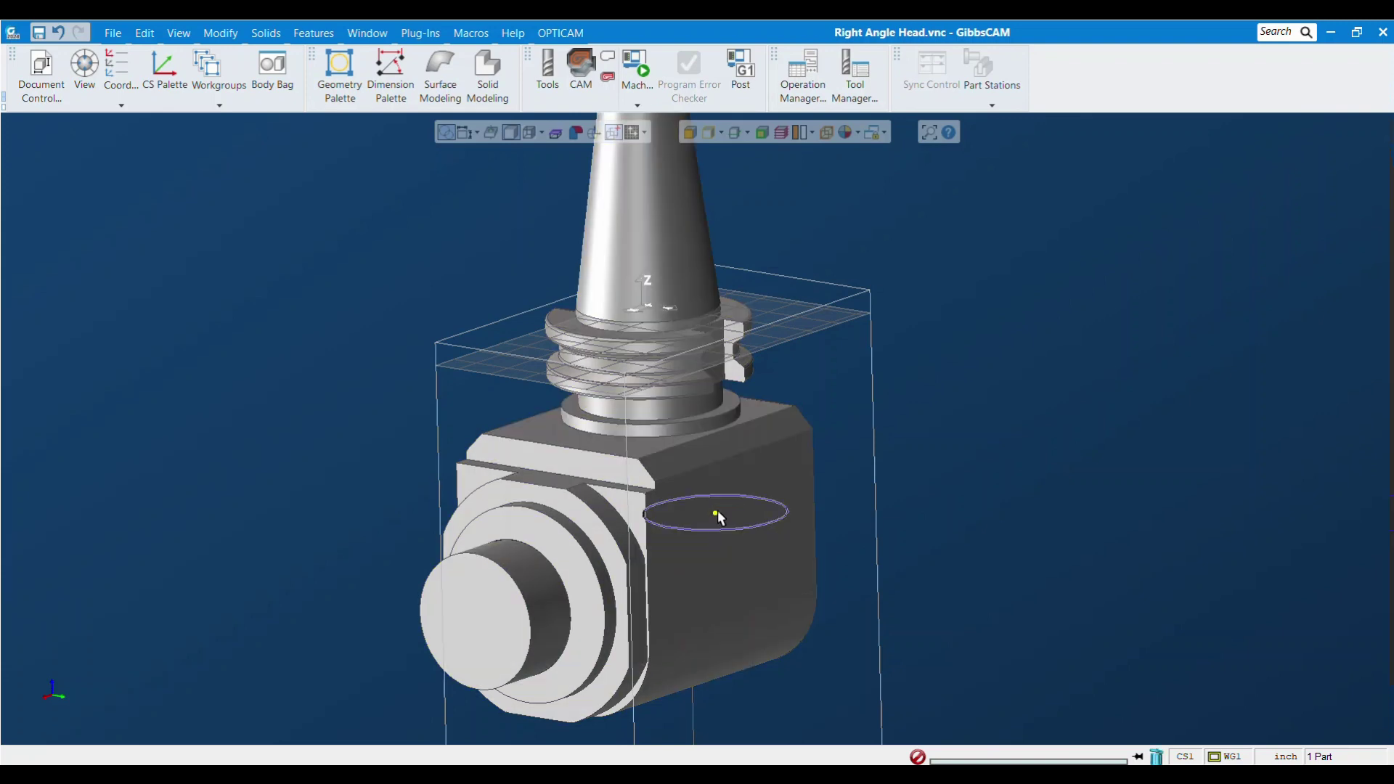
{"action": "left_click", "coordinate": [1155, 755]}
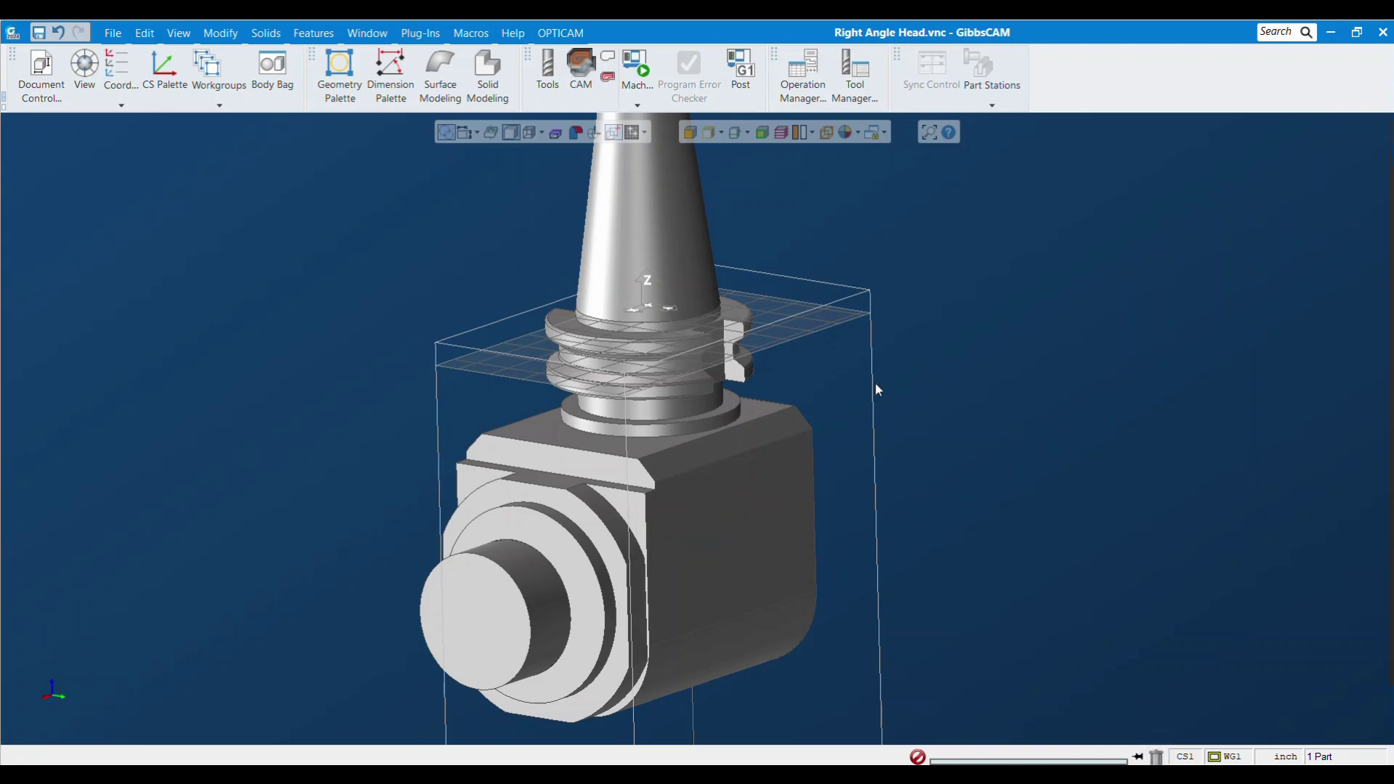
Step: Zoom out to see the repositioned head solid inside its stock box
{"action": "scroll", "coordinate": [874, 385], "scroll_direction": "down", "scroll_amount": 2}
{"action": "left_click", "coordinate": [179, 33]}
{"action": "mouse_move", "coordinate": [218, 35]}
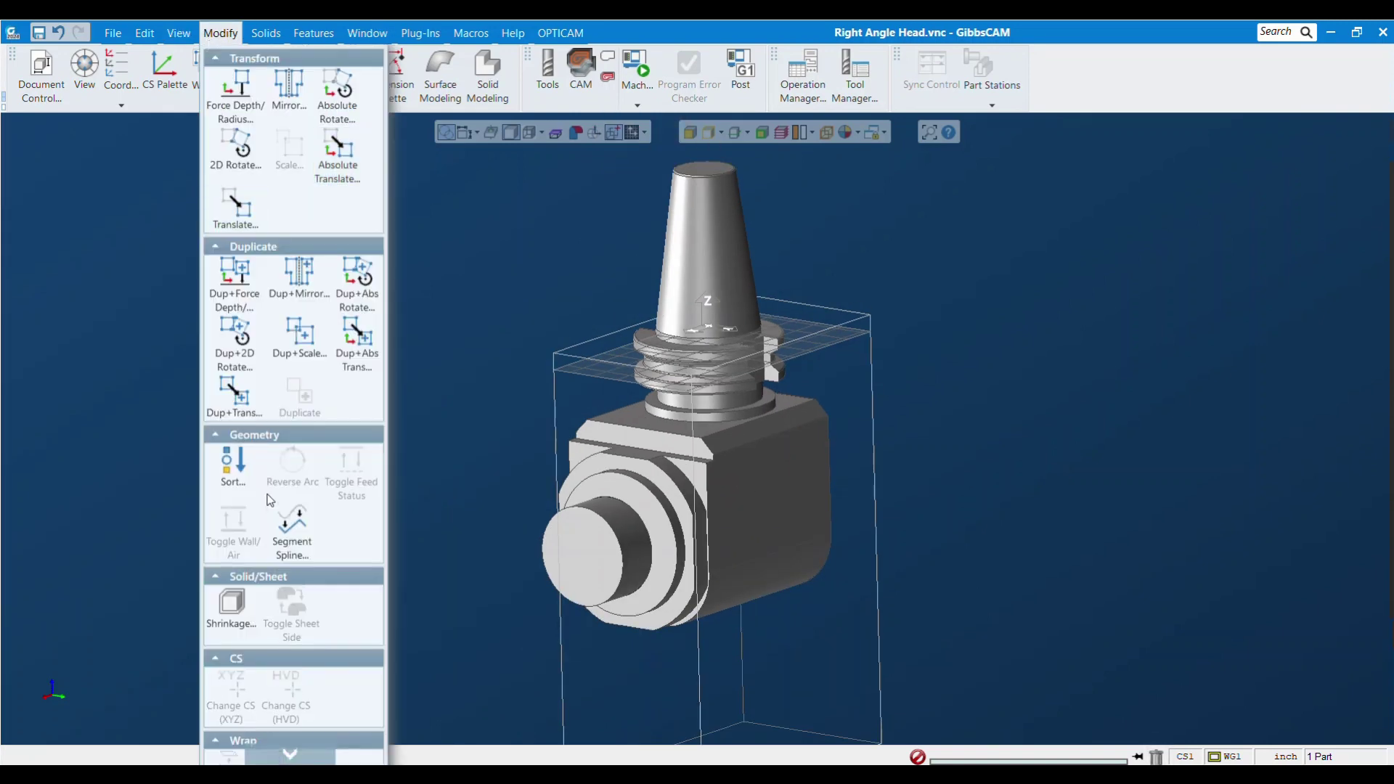
{"action": "scroll", "coordinate": [261, 690], "scroll_direction": "down", "scroll_amount": 5}
{"action": "left_click", "coordinate": [258, 723]}
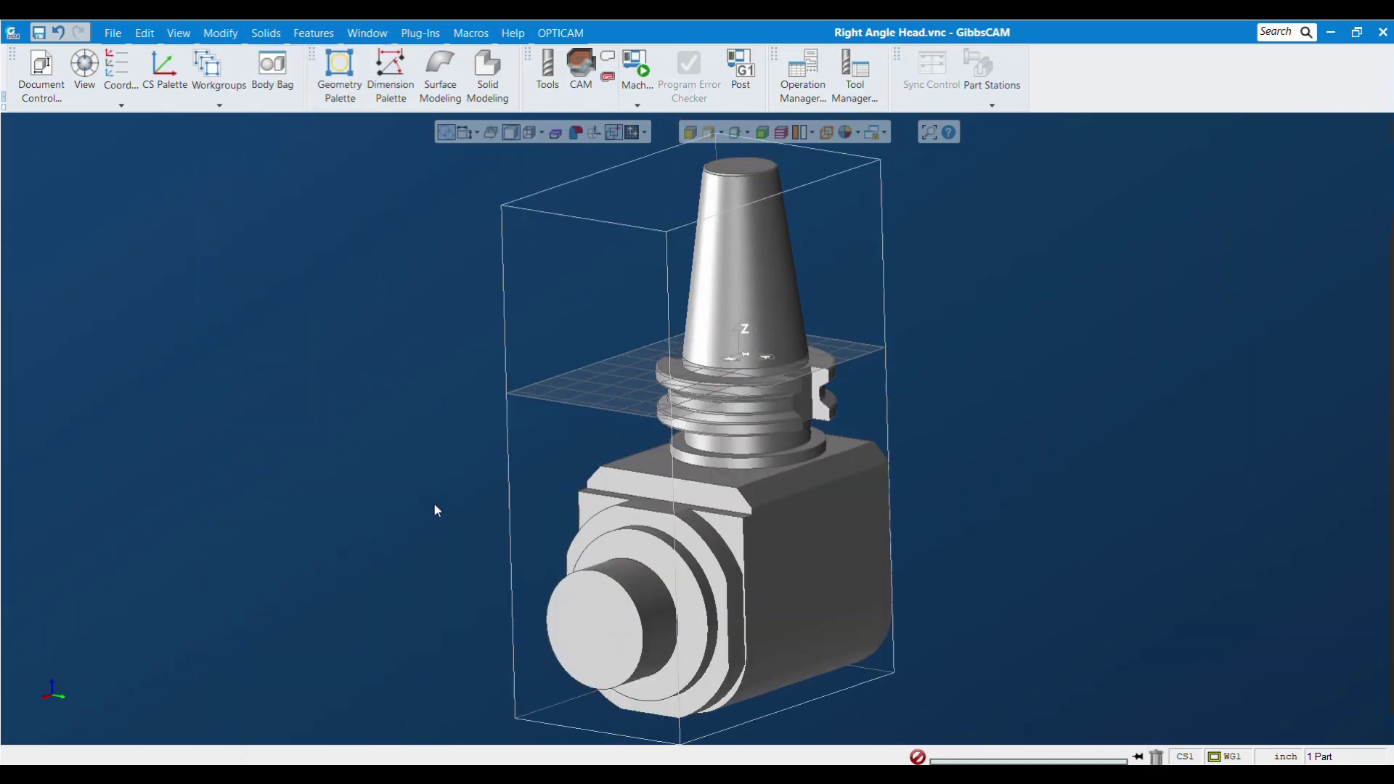
{"action": "scroll", "coordinate": [436, 537], "scroll_direction": "down", "scroll_amount": 3}
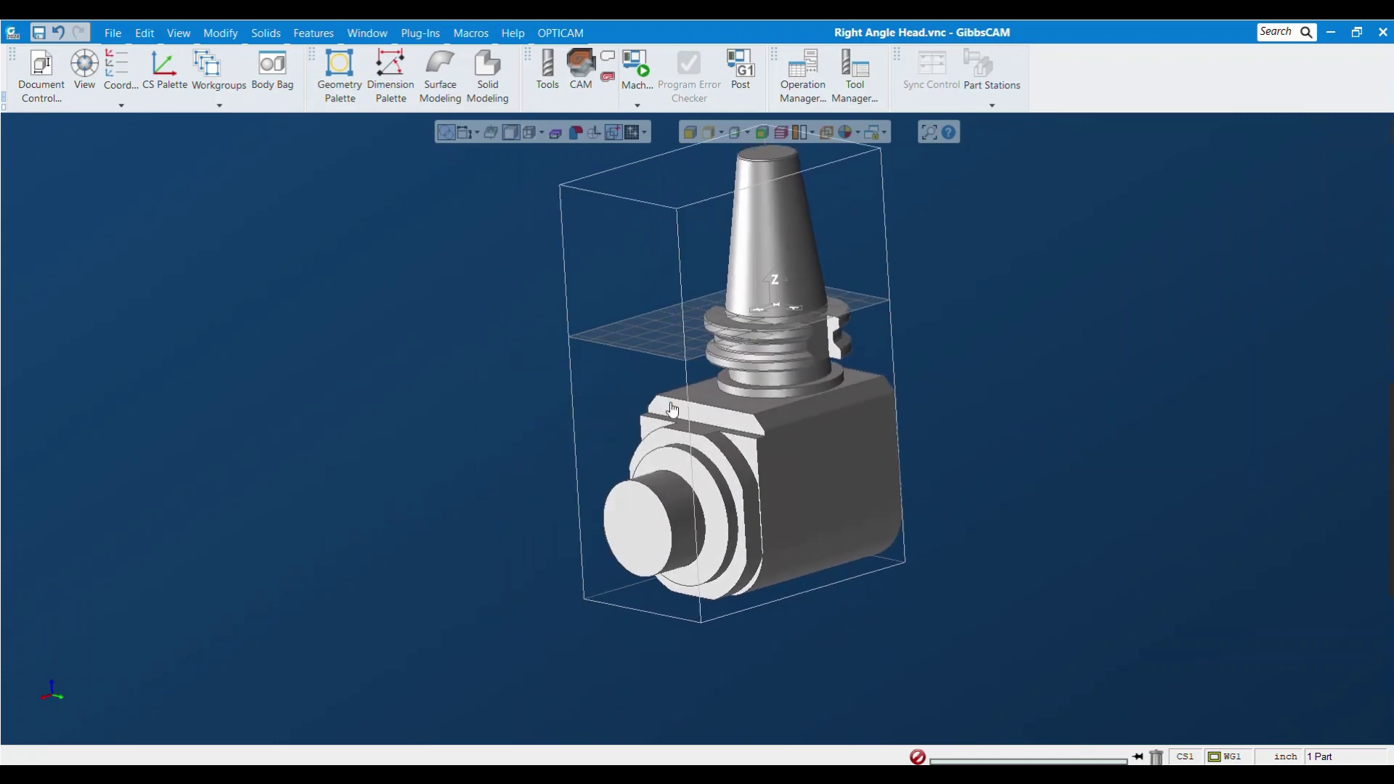
{"action": "scroll", "coordinate": [503, 489], "scroll_direction": "down", "scroll_amount": 1}
{"action": "scroll", "coordinate": [596, 491], "scroll_direction": "down", "scroll_amount": 1}
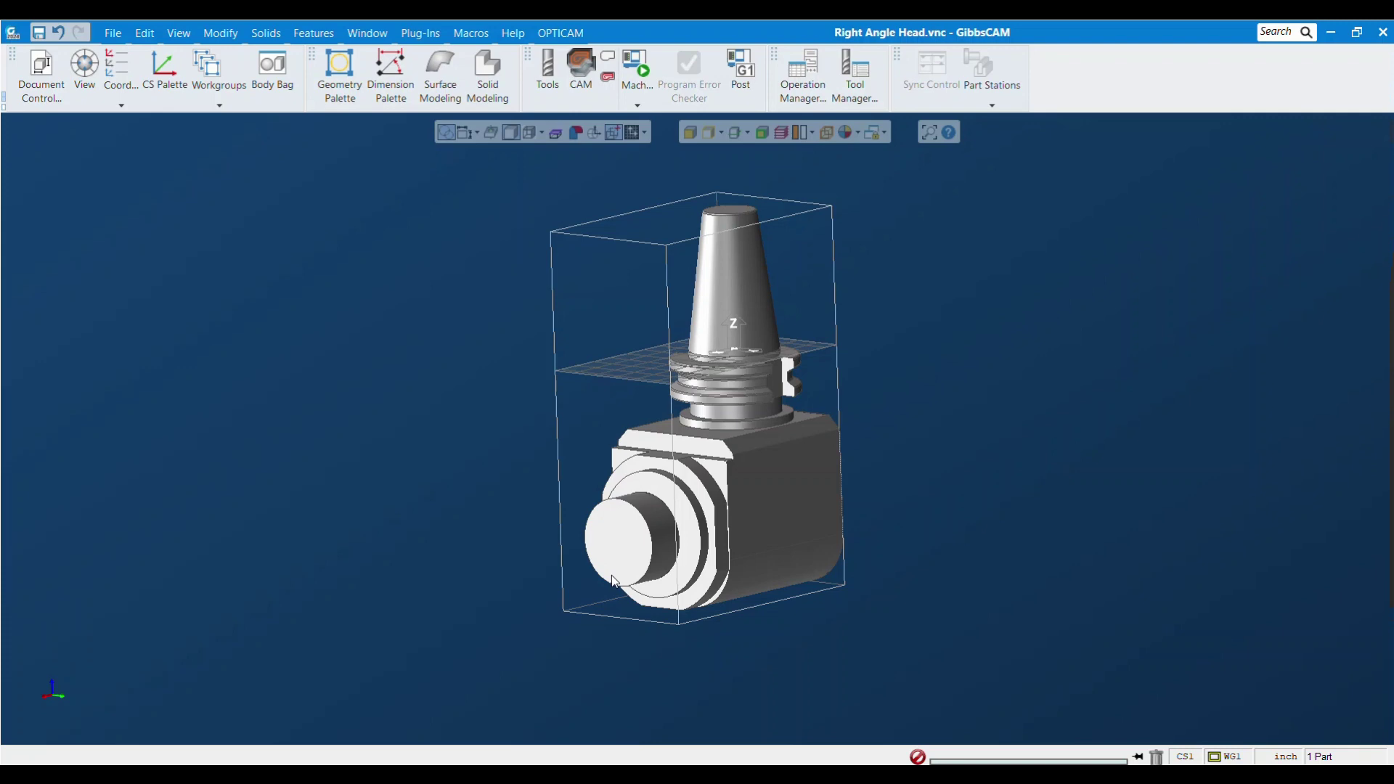
Step: Add a new coordinate system named 'Tool Attachment Point'
{"action": "left_click", "coordinate": [179, 33]}
{"action": "left_click", "coordinate": [165, 66]}
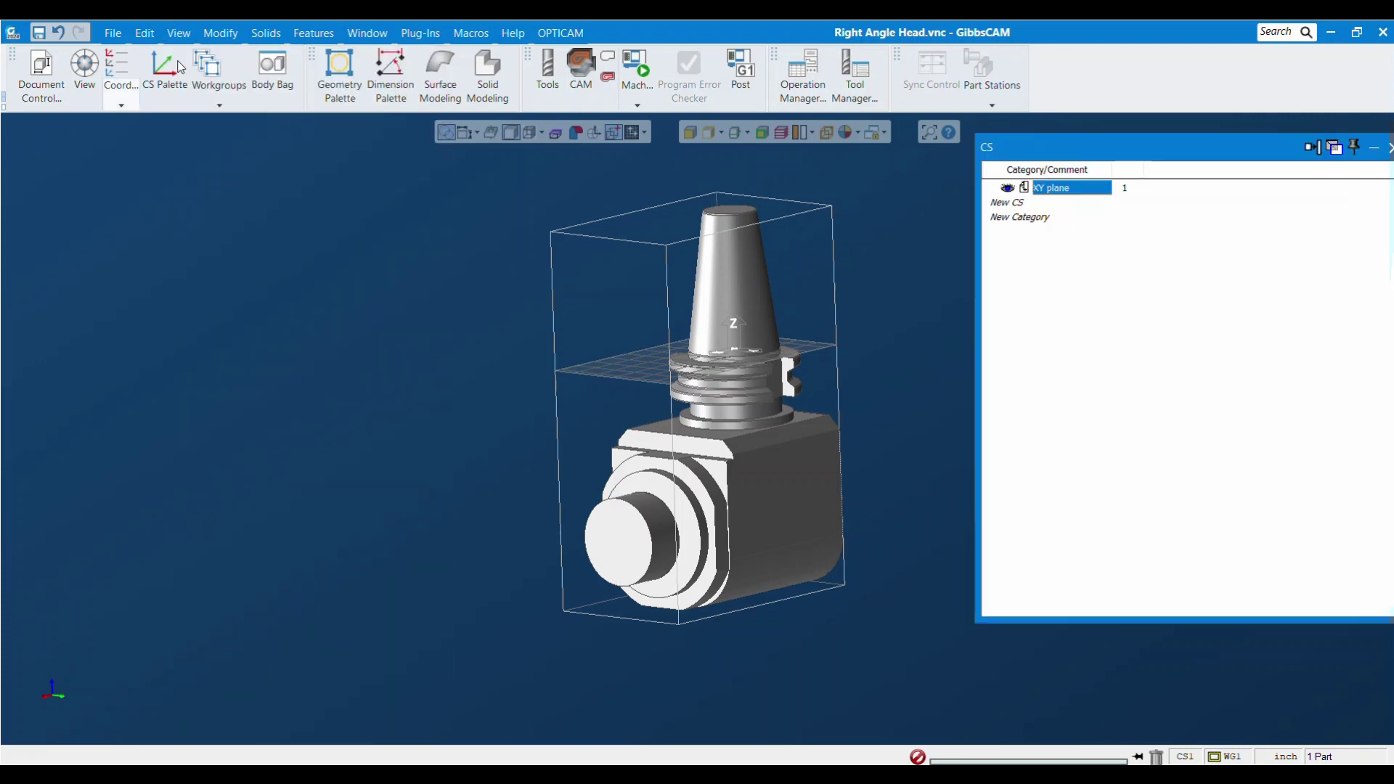
{"action": "left_click", "coordinate": [181, 67]}
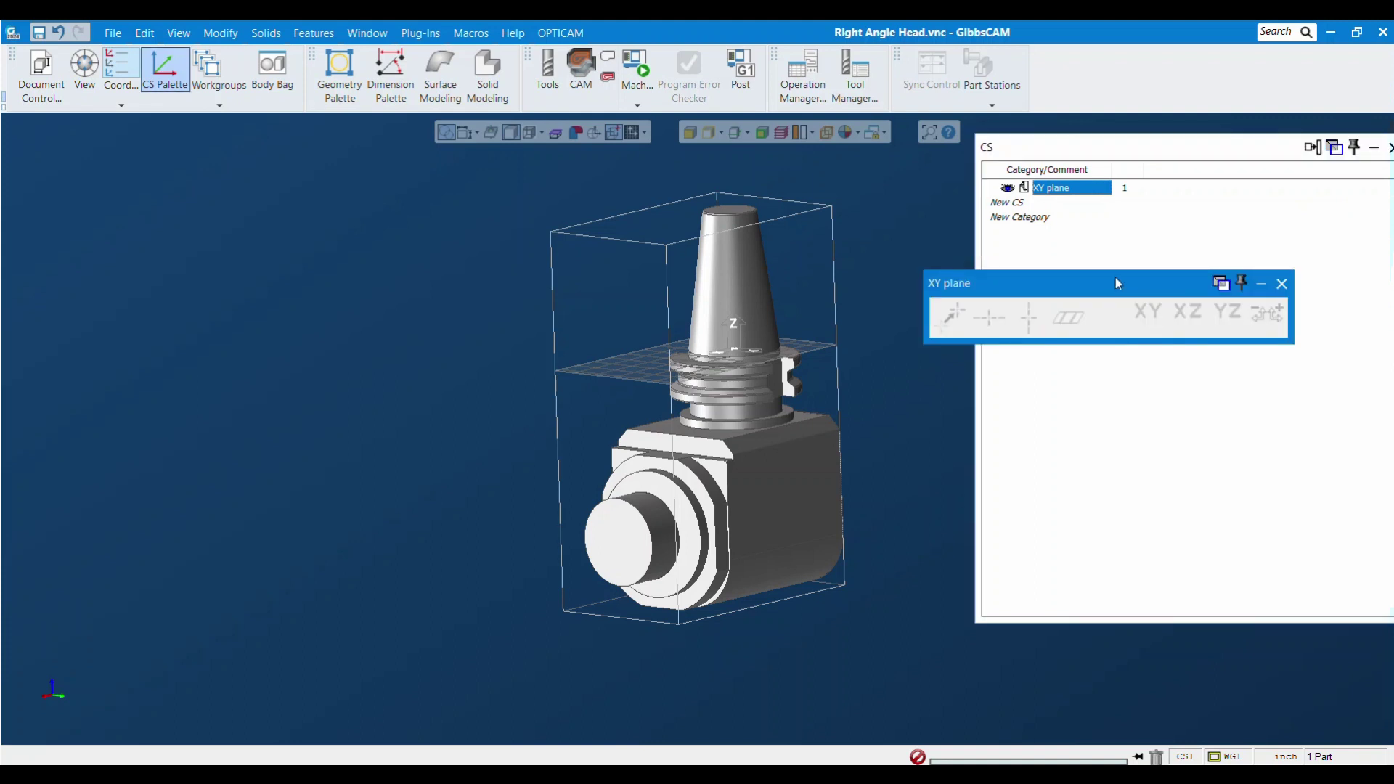
{"action": "left_click", "coordinate": [1085, 203]}
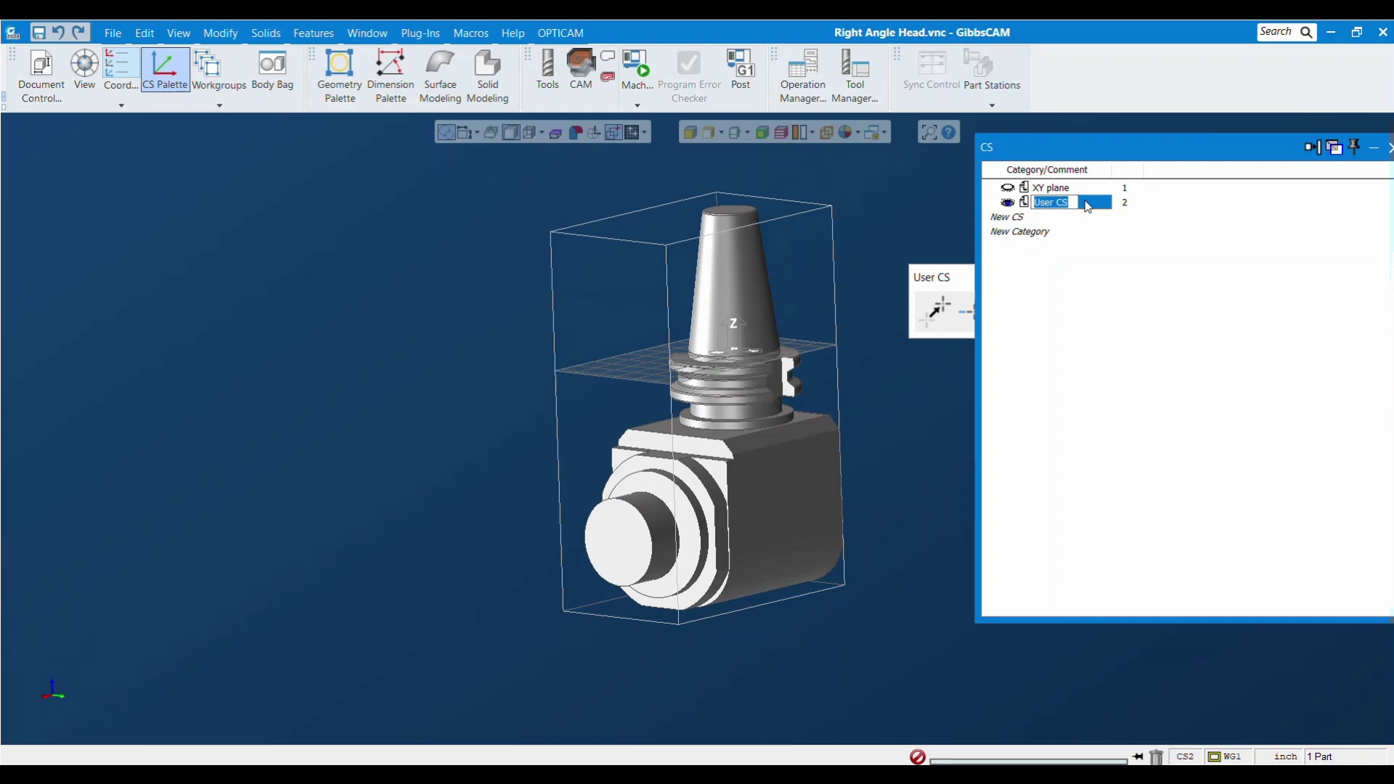
{"action": "type", "text": "Tool Attachment Point"}
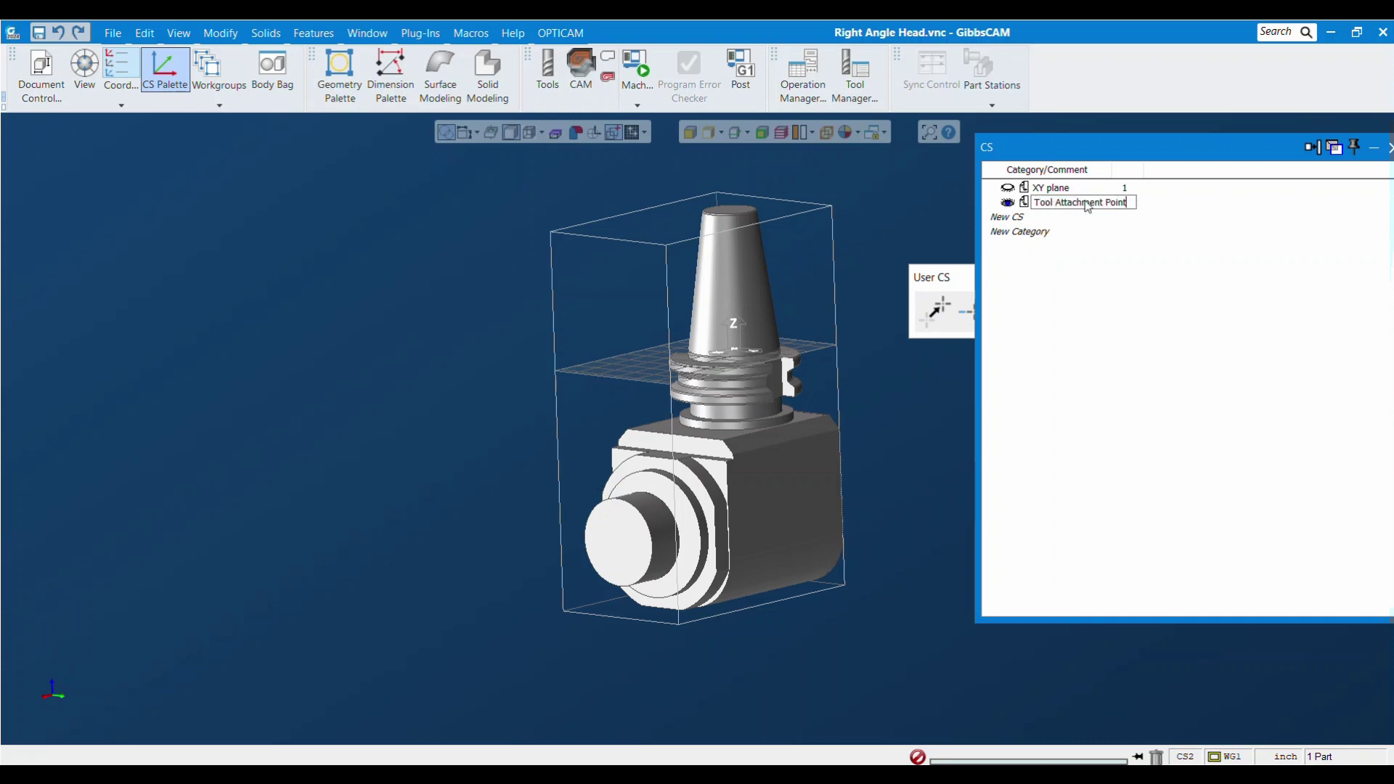
{"action": "left_click", "coordinate": [1166, 322]}
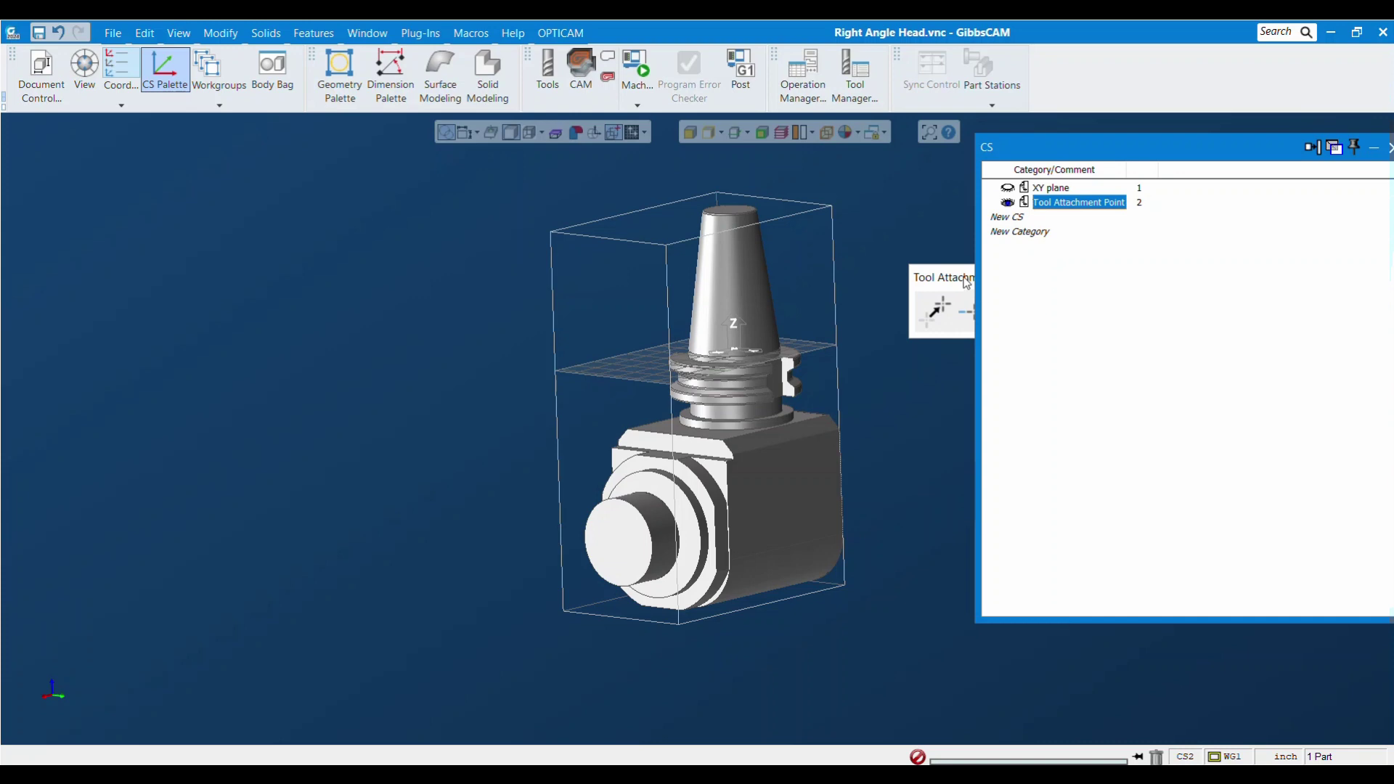
Step: Set the Tool Attachment Point coordinate system to the YZ plane
{"action": "left_click", "coordinate": [967, 283]}
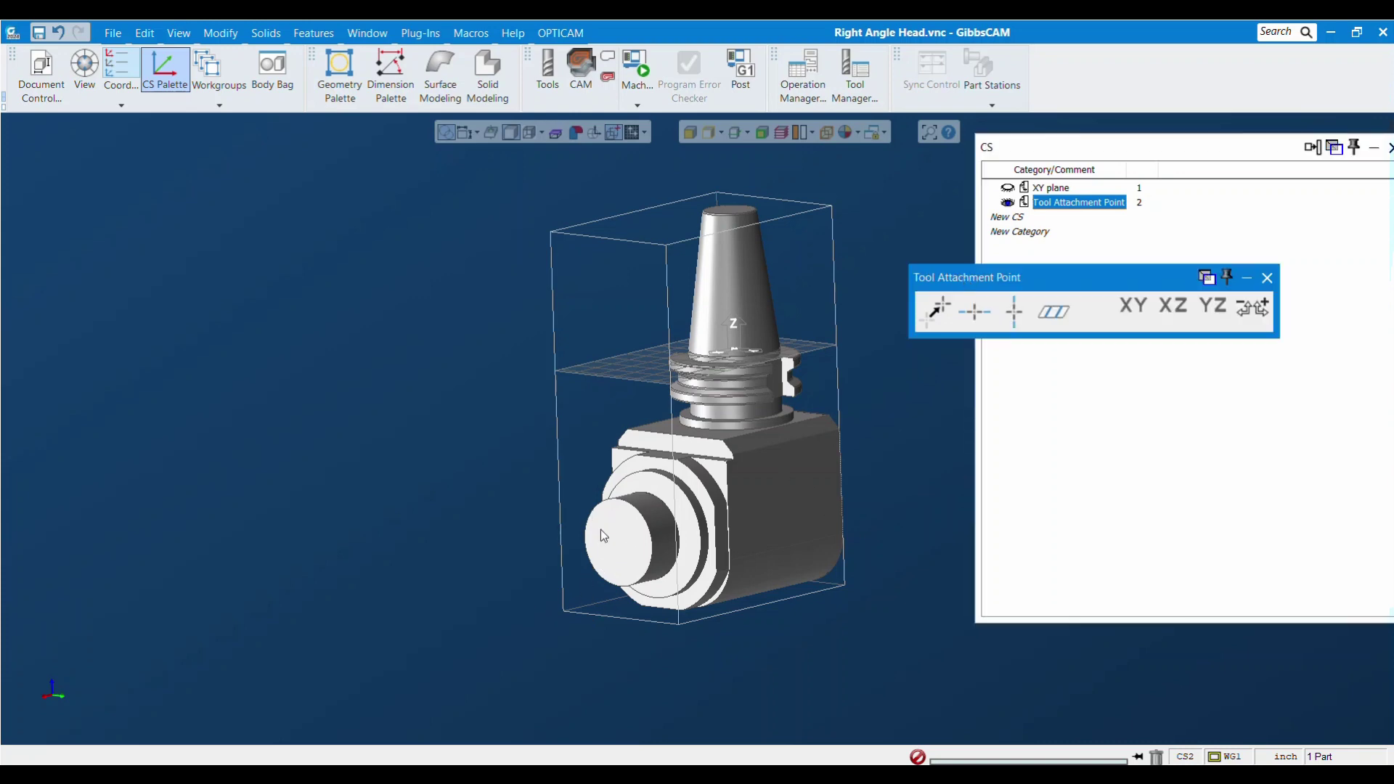
{"action": "middle_click_drag", "start_coordinate": [791, 543], "coordinate": [796, 613]}
{"action": "scroll", "coordinate": [797, 613], "scroll_direction": "up", "scroll_amount": 2}
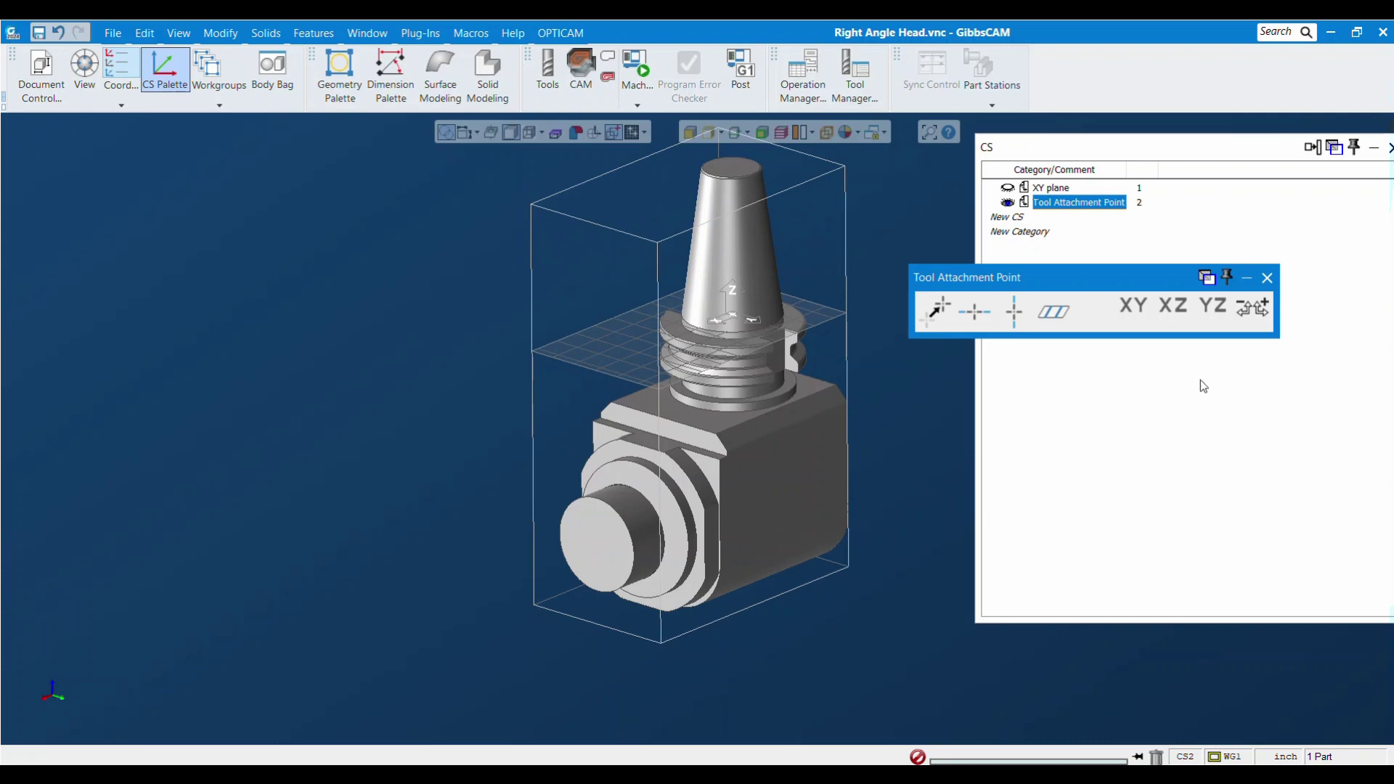
{"action": "left_click", "coordinate": [1214, 313]}
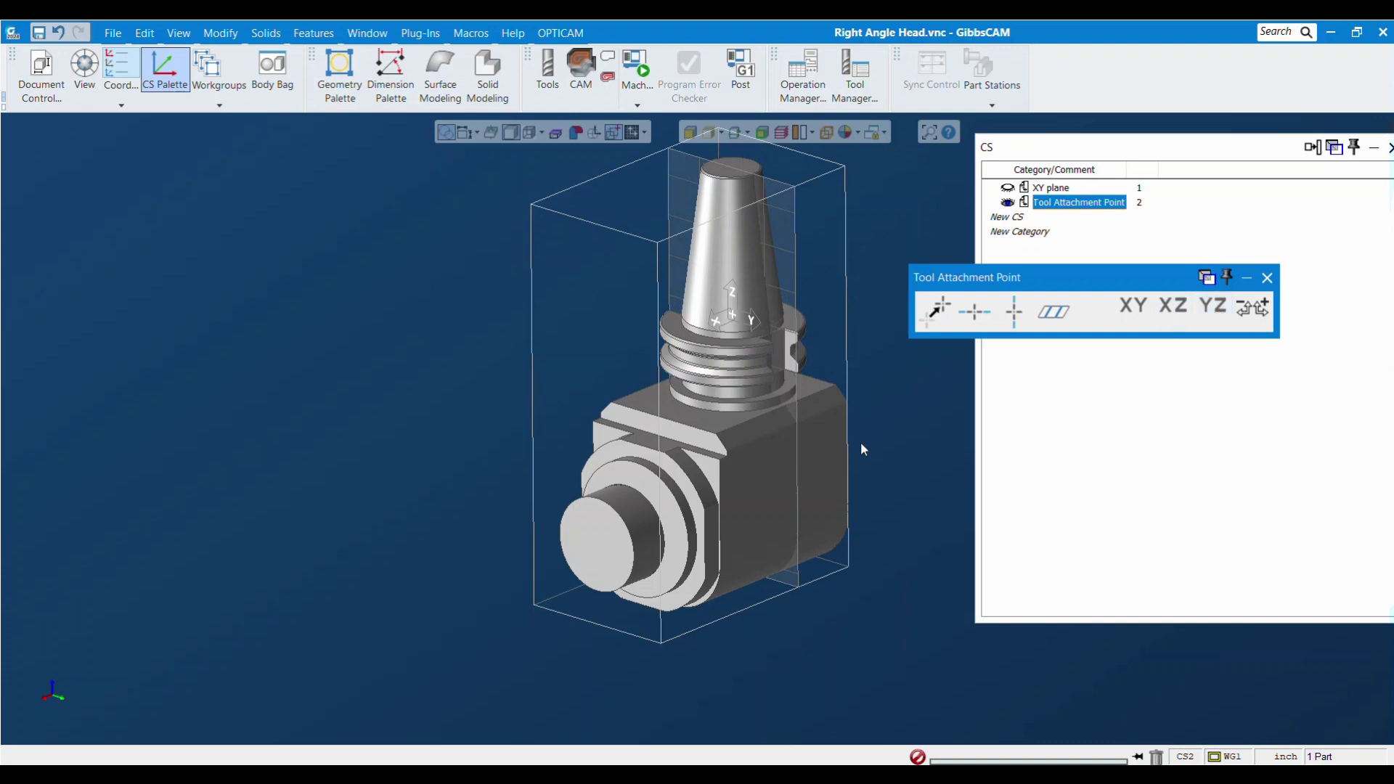
{"action": "left_click", "coordinate": [1126, 454]}
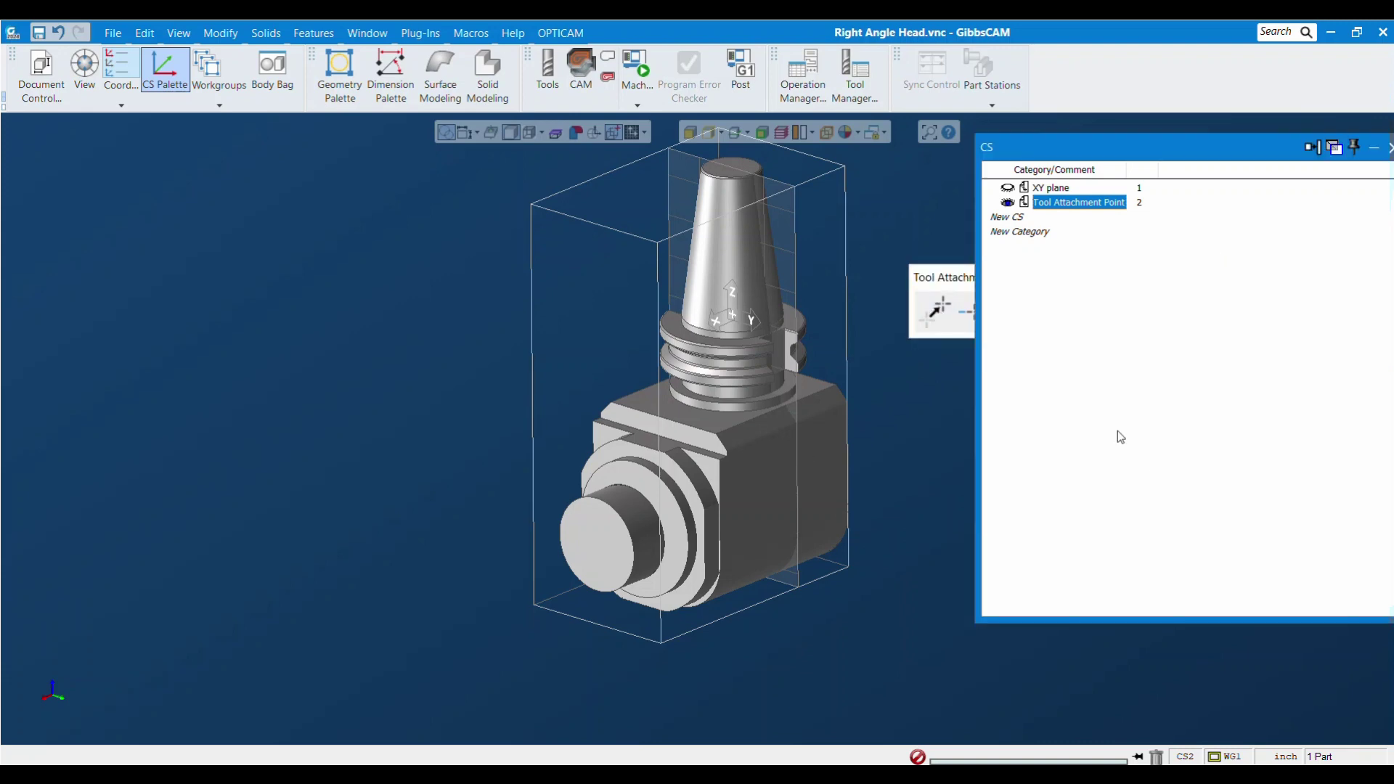
Step: Show model edges and extract edge geometry from the right-angle head solid
{"action": "left_click", "coordinate": [709, 134]}
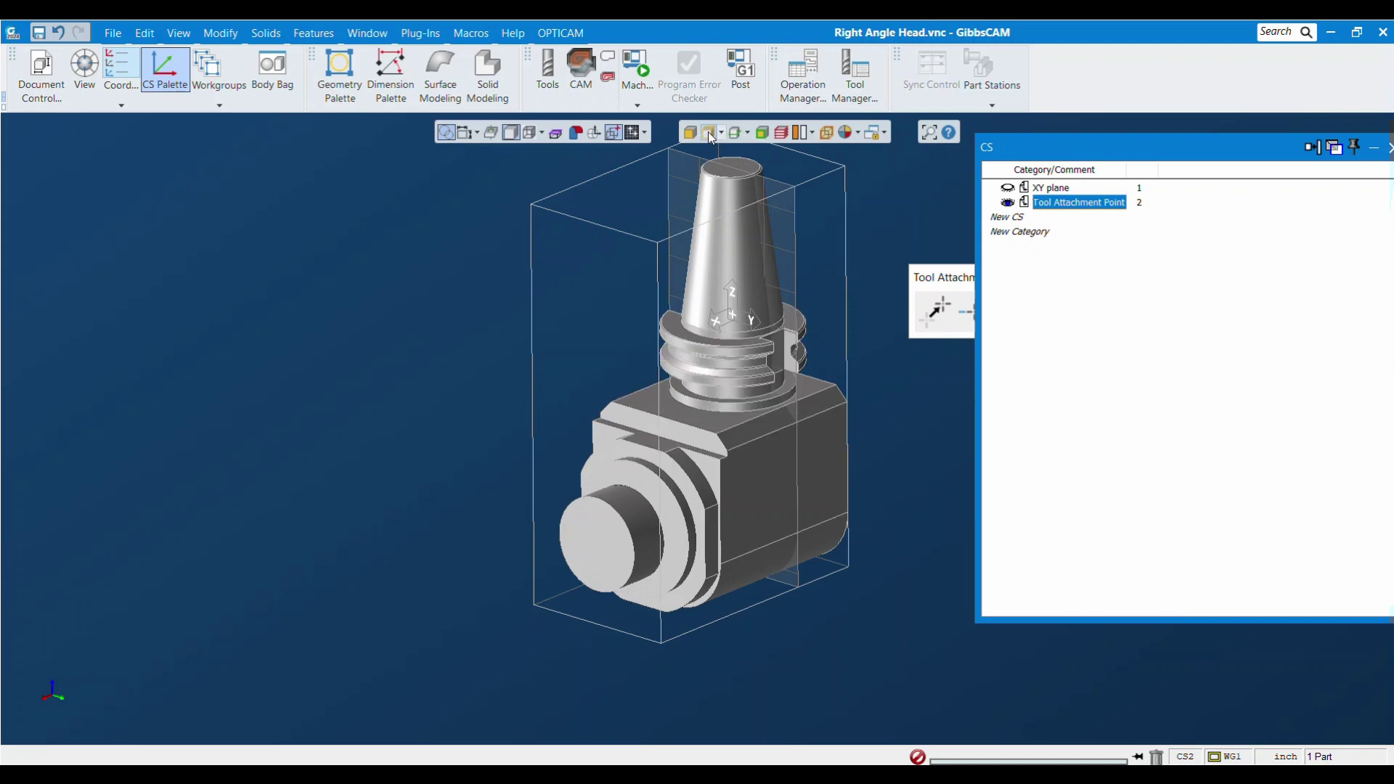
{"action": "left_click", "coordinate": [608, 511]}
{"action": "right_click", "coordinate": [607, 507]}
{"action": "left_click", "coordinate": [668, 517]}
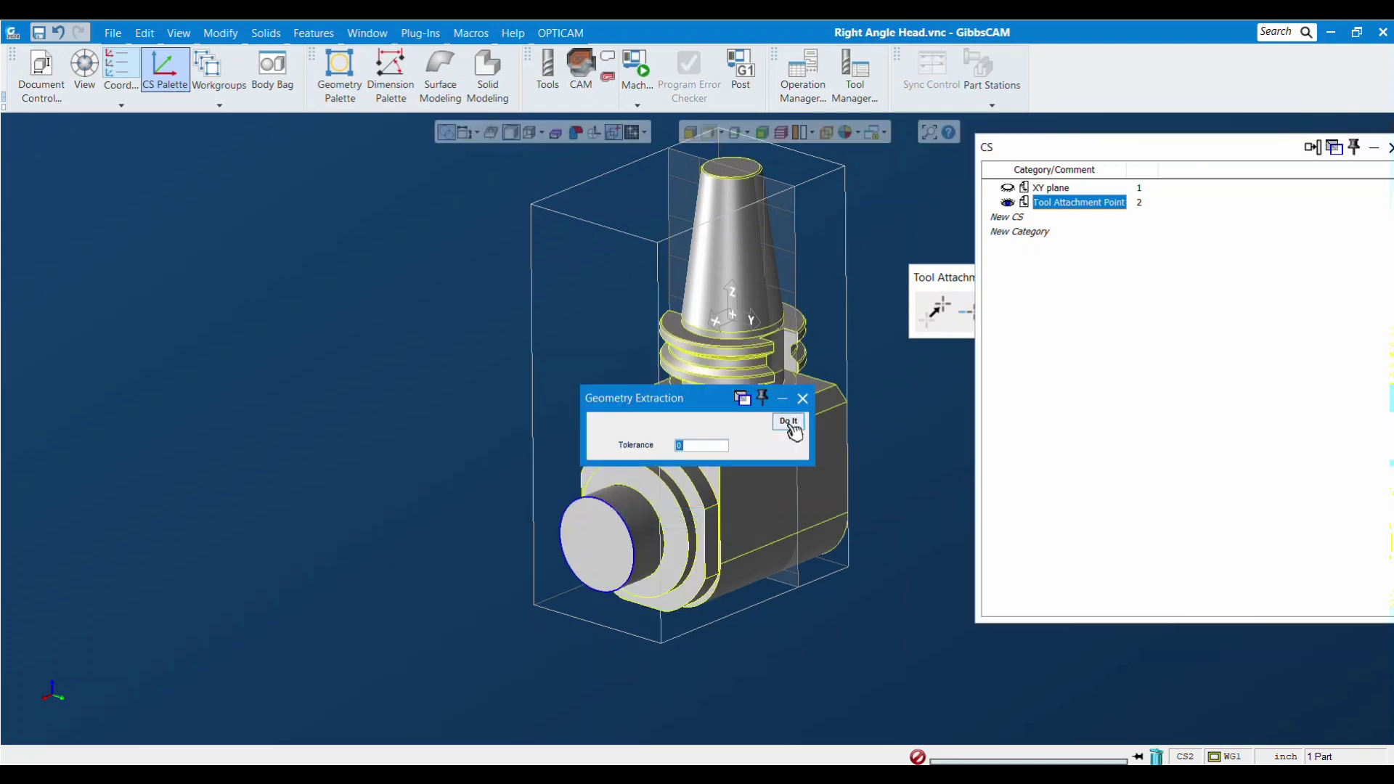
{"action": "left_click", "coordinate": [801, 400]}
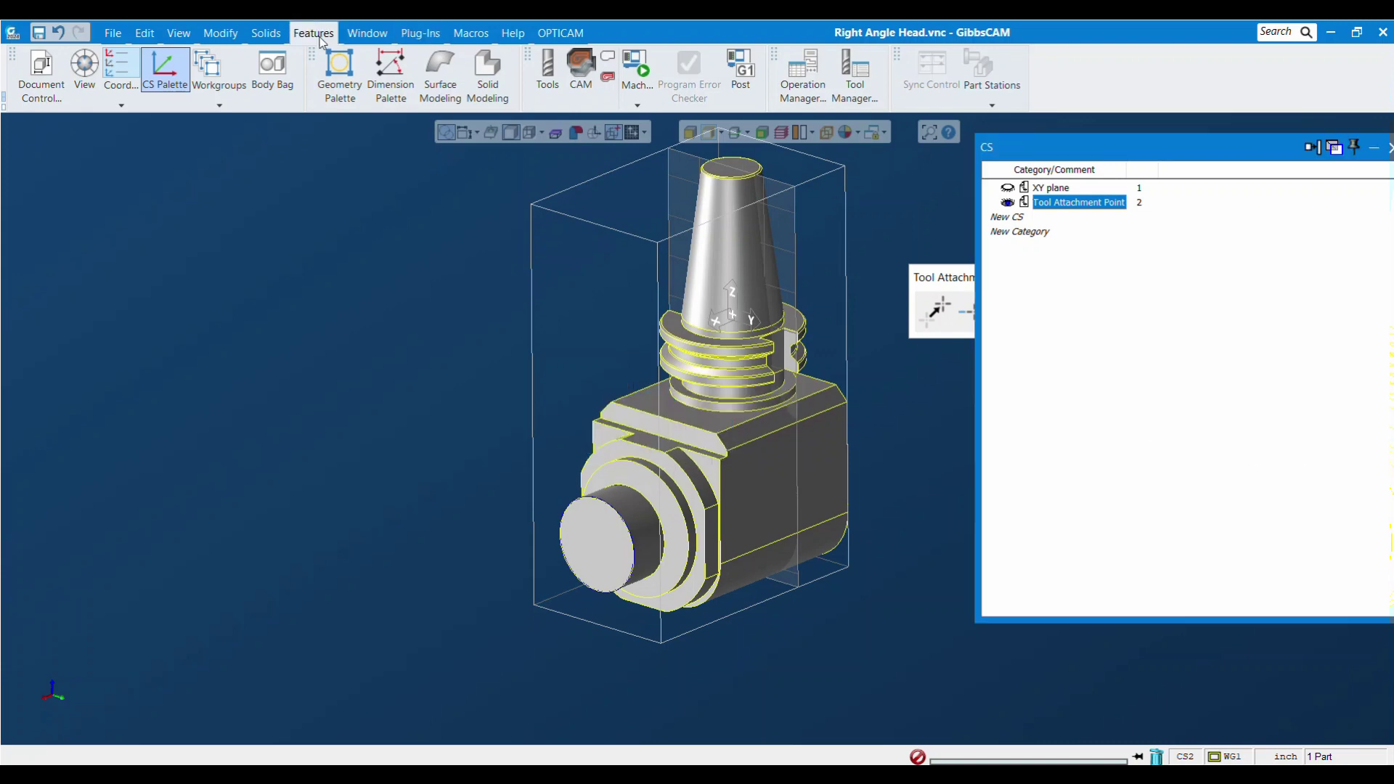
Step: Place a point at the centre of the front spindle nose circle
{"action": "left_click", "coordinate": [339, 76]}
{"action": "left_click", "coordinate": [77, 222]}
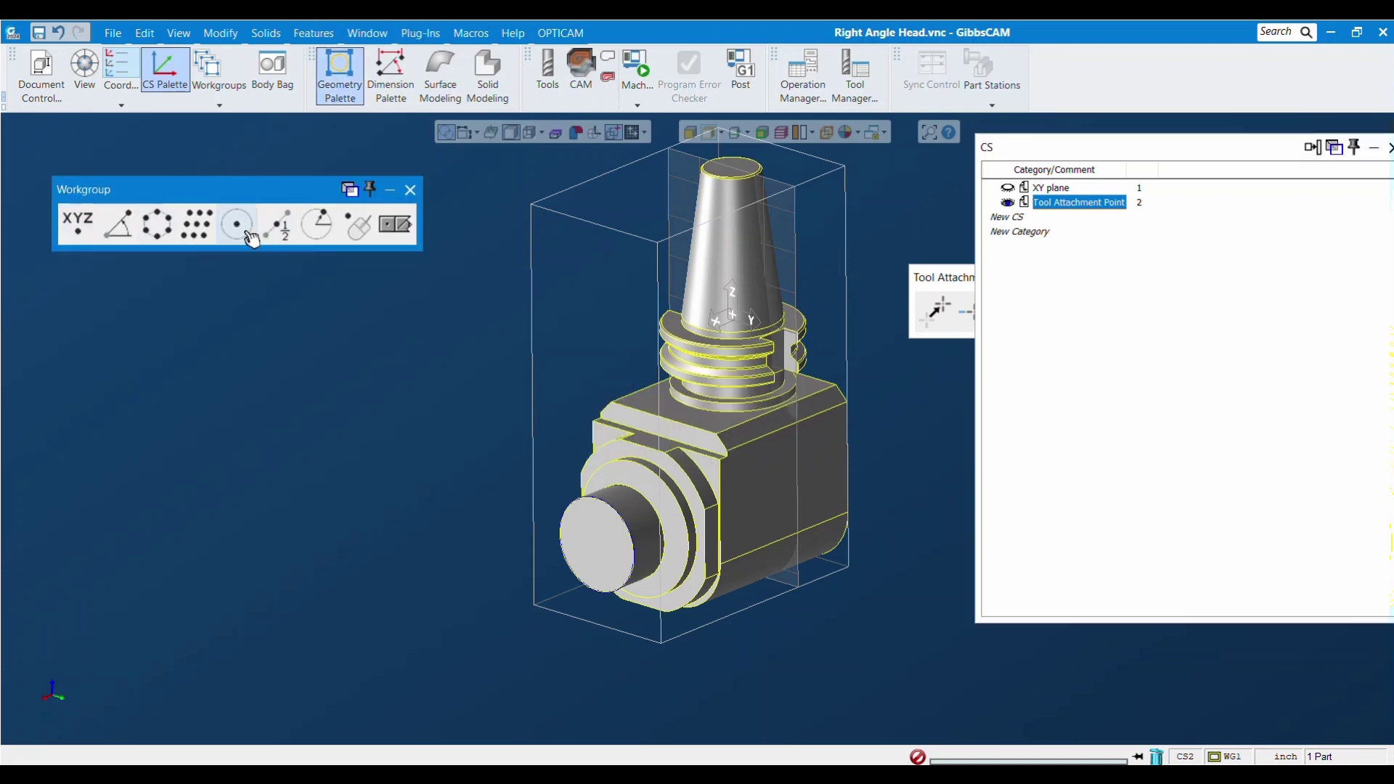
{"action": "left_click", "coordinate": [251, 231]}
{"action": "left_click", "coordinate": [610, 511]}
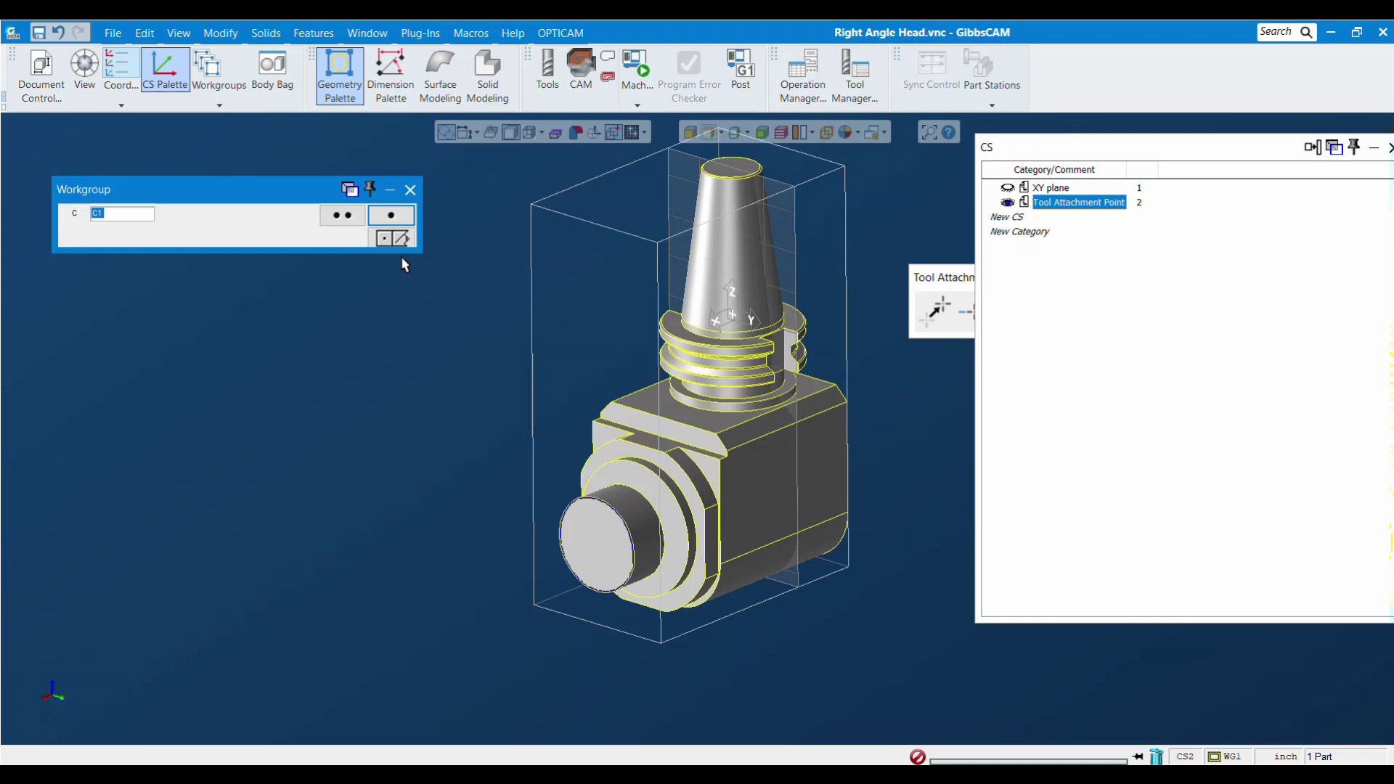
{"action": "left_click", "coordinate": [396, 217]}
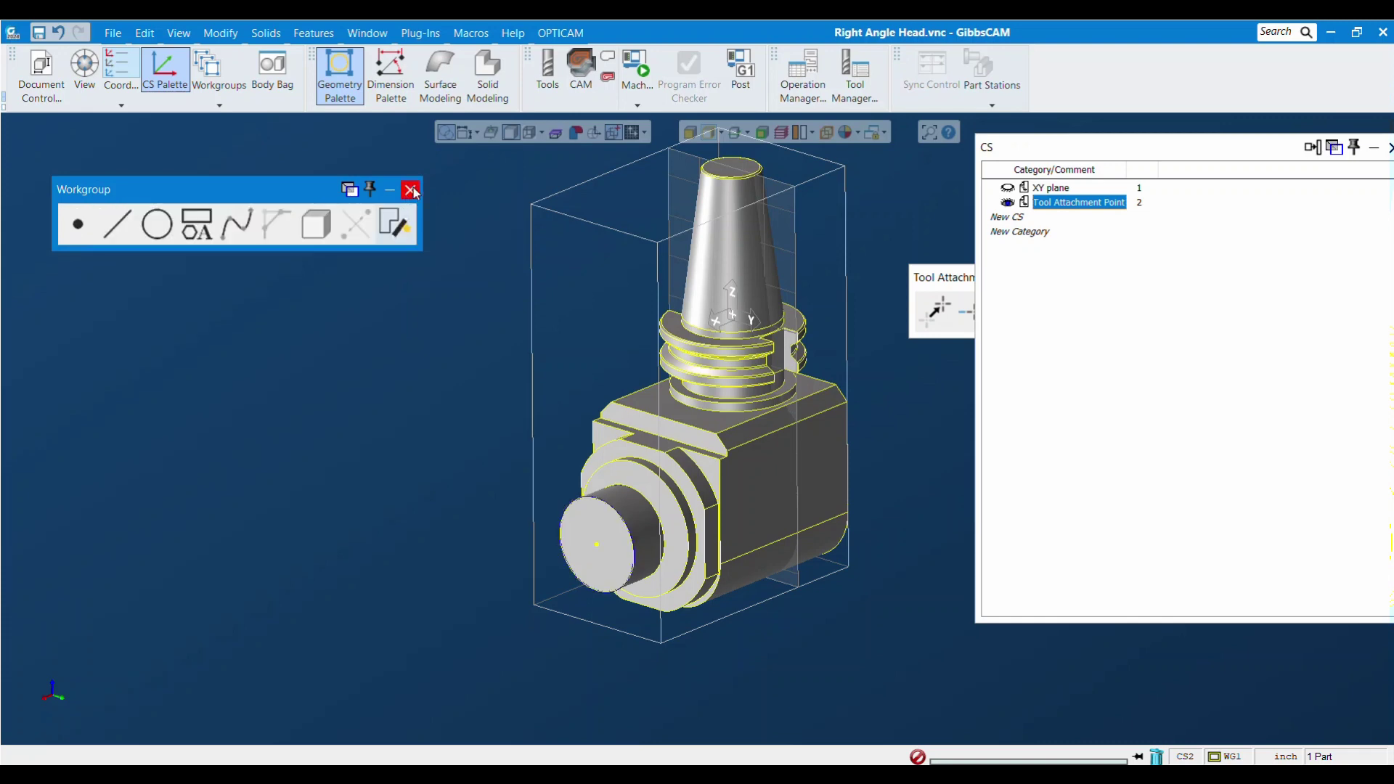
Step: Move the Tool Attachment Point origin to the front face centre point
{"action": "left_click", "coordinate": [411, 190]}
{"action": "left_click", "coordinate": [939, 276]}
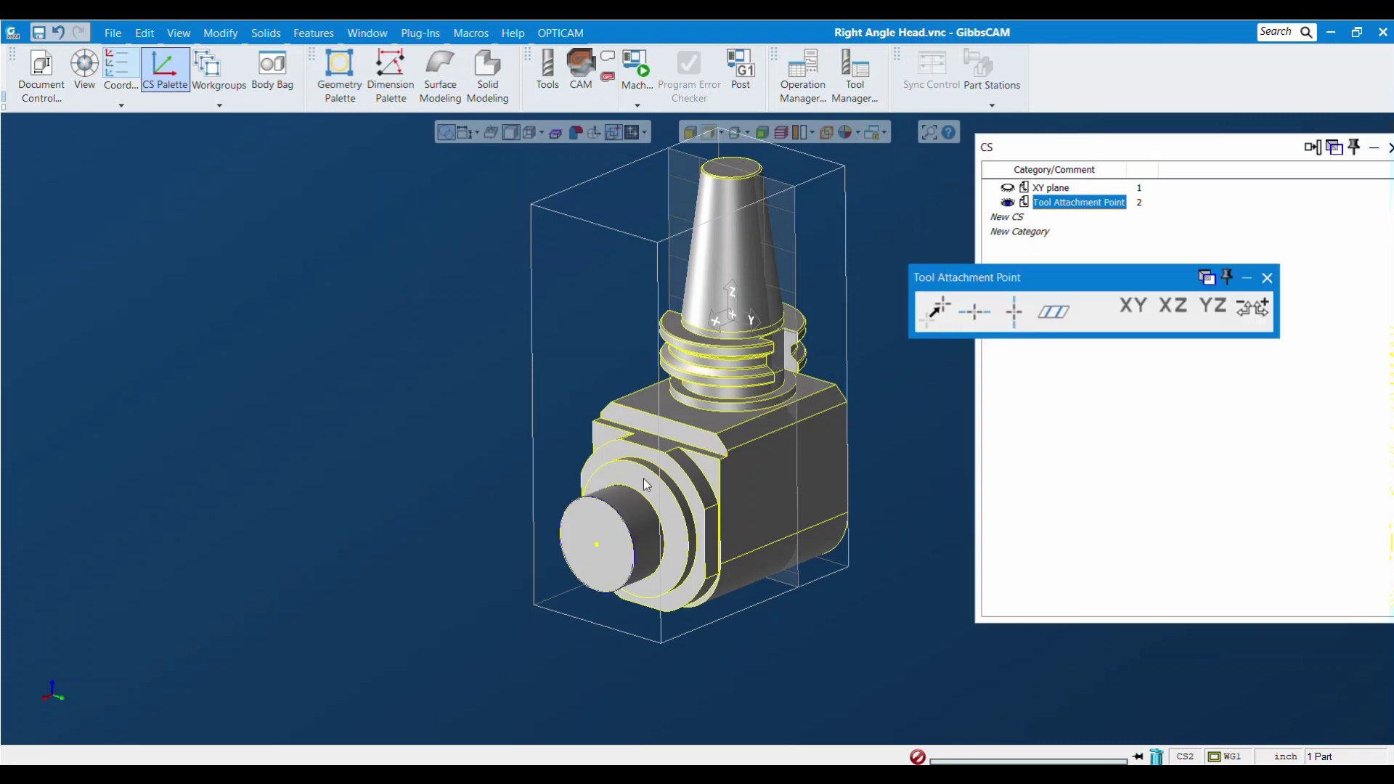
{"action": "left_click", "coordinate": [601, 547]}
{"action": "left_click", "coordinate": [539, 533]}
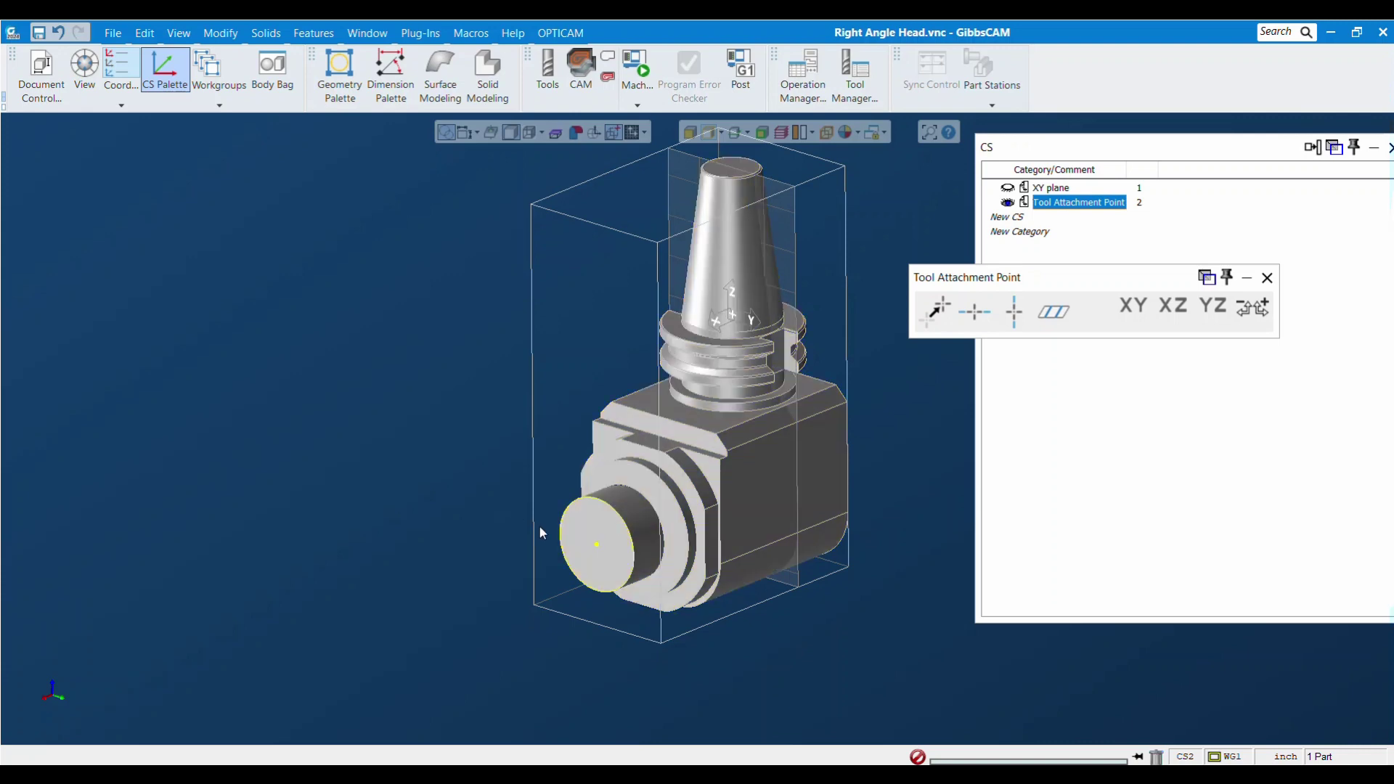
{"action": "left_click", "coordinate": [597, 545]}
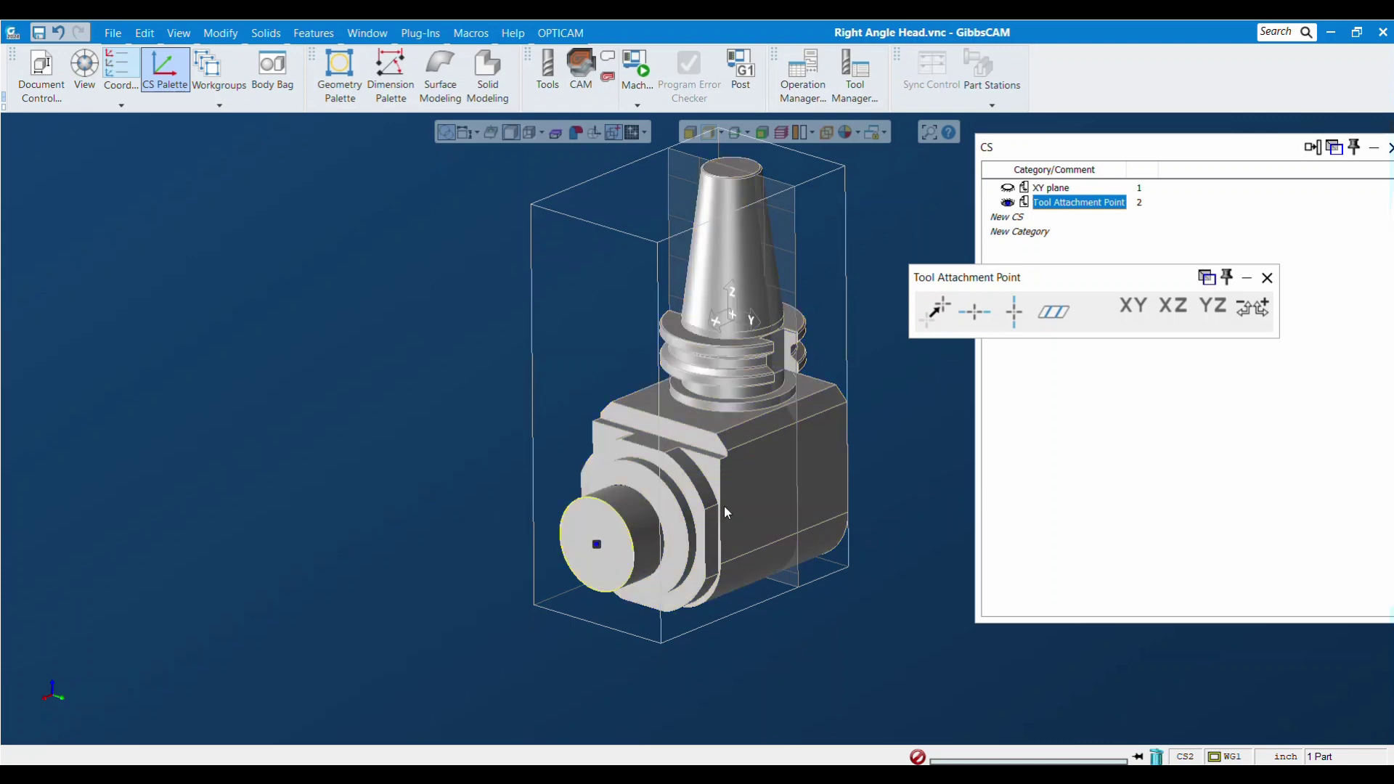
{"action": "left_click", "coordinate": [947, 323]}
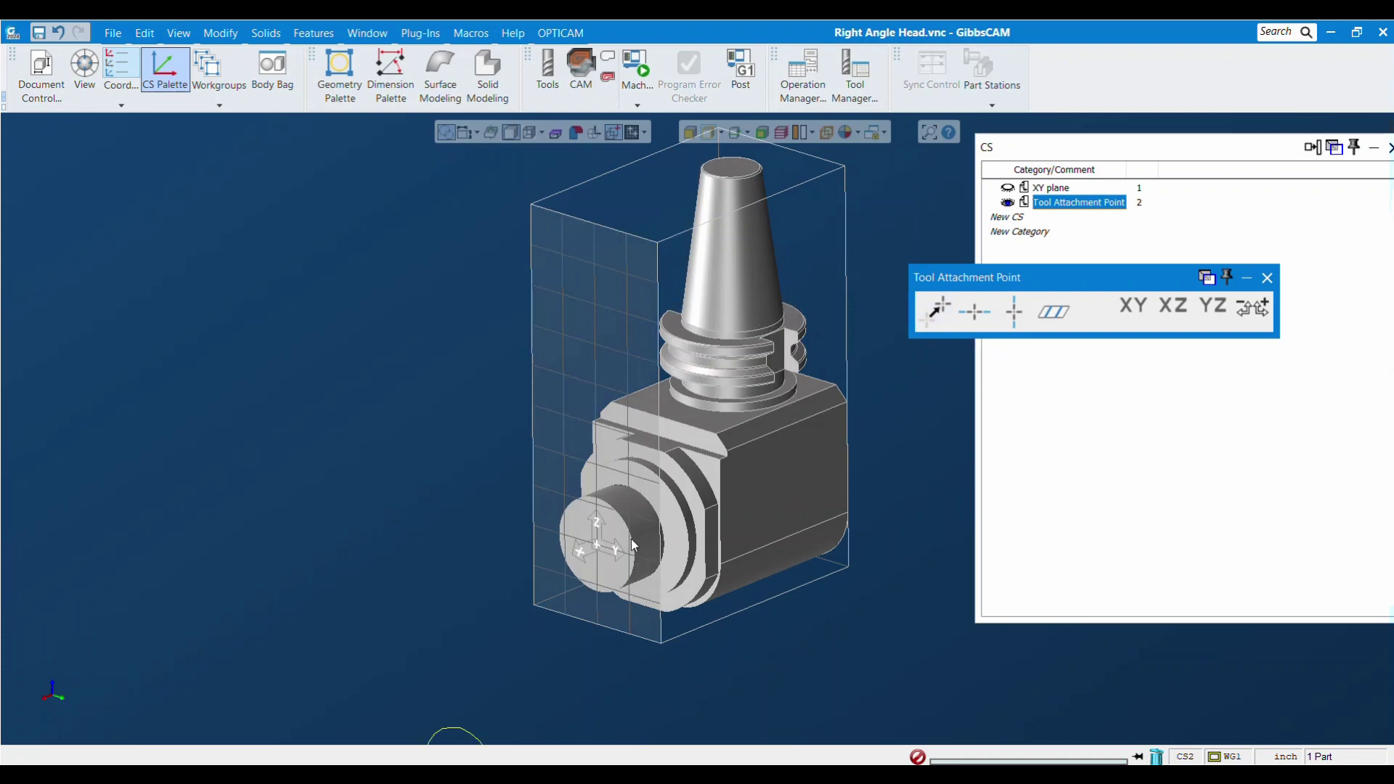
Step: Delete the extracted front circle
{"action": "scroll", "coordinate": [632, 545], "scroll_direction": "down", "scroll_amount": 4}
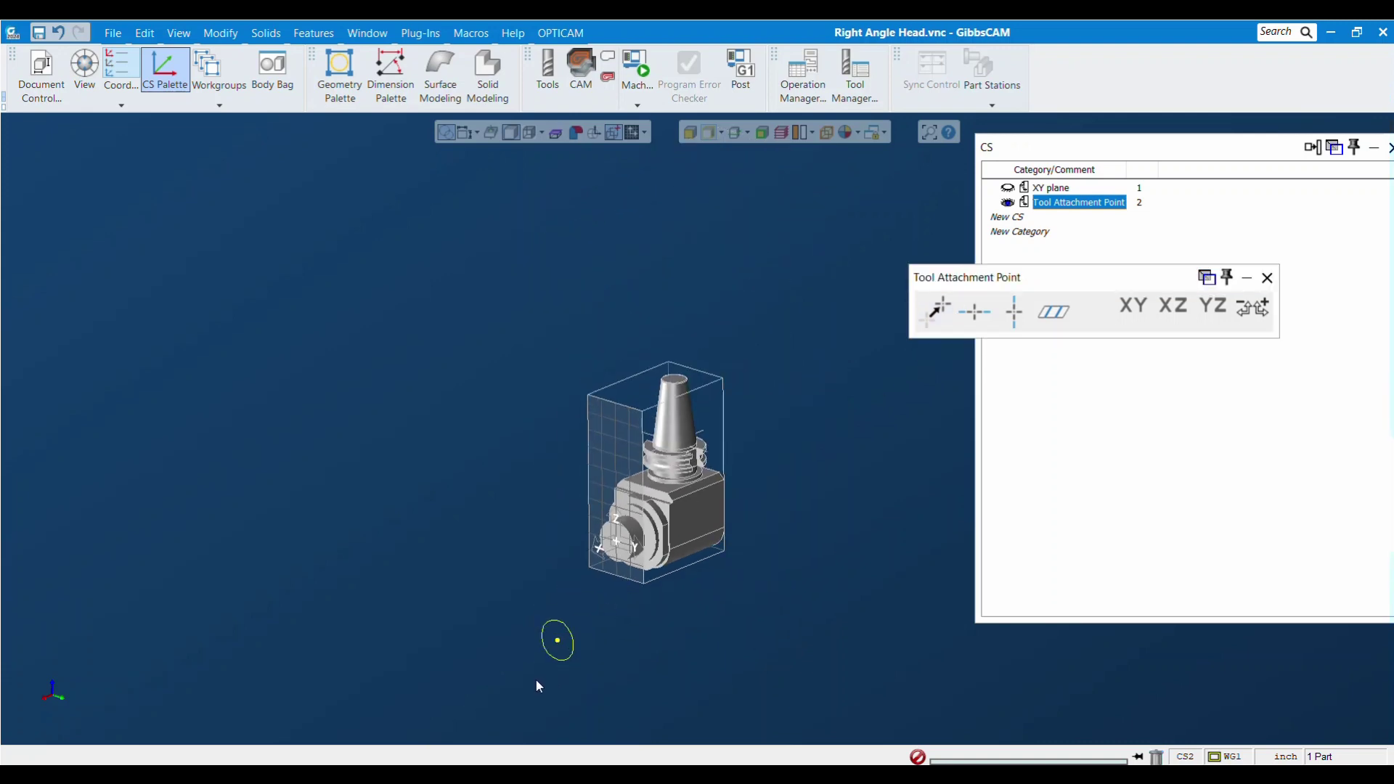
{"action": "left_click", "coordinate": [559, 645]}
{"action": "left_click", "coordinate": [1157, 757]}
{"action": "scroll", "coordinate": [617, 567], "scroll_direction": "up", "scroll_amount": 5}
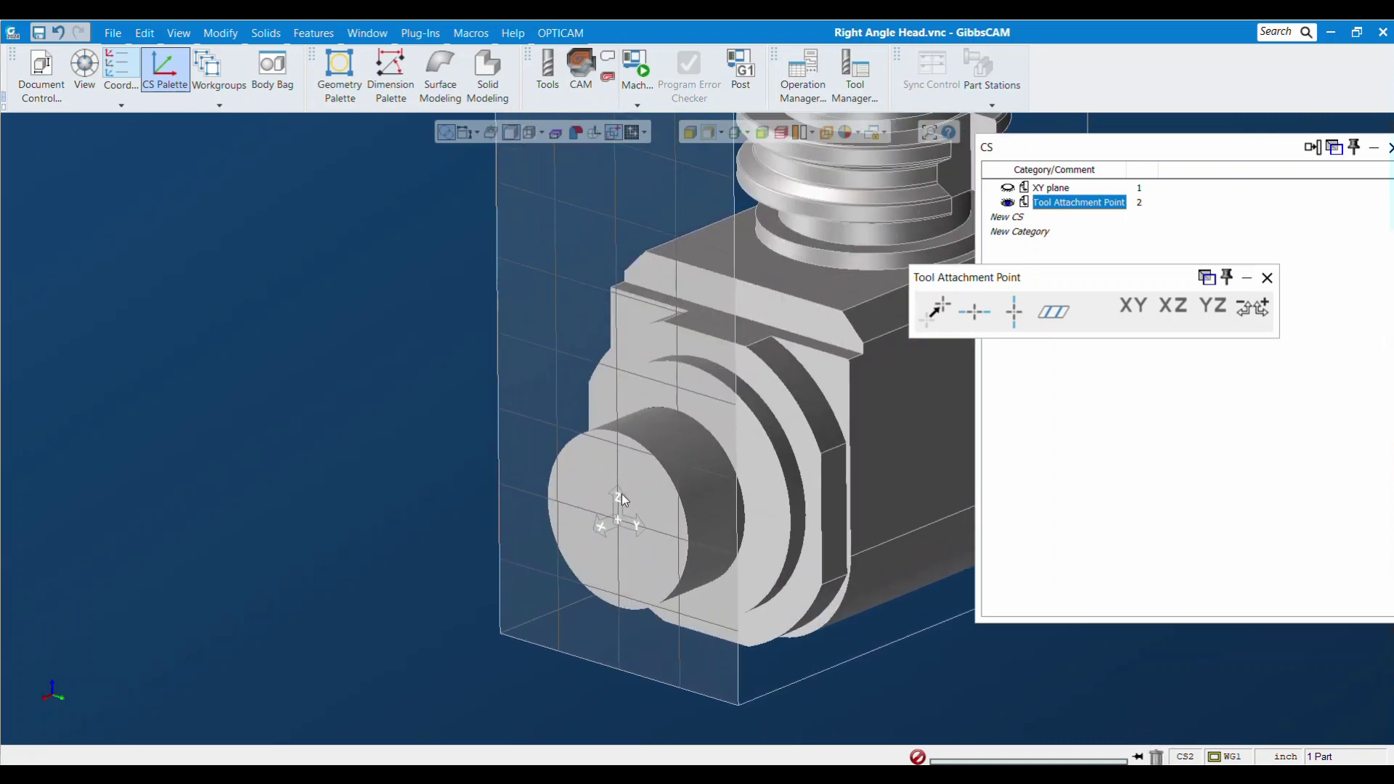
{"action": "scroll", "coordinate": [632, 490], "scroll_direction": "down", "scroll_amount": 2}
{"action": "middle_click_drag", "start_coordinate": [746, 478], "coordinate": [614, 537]}
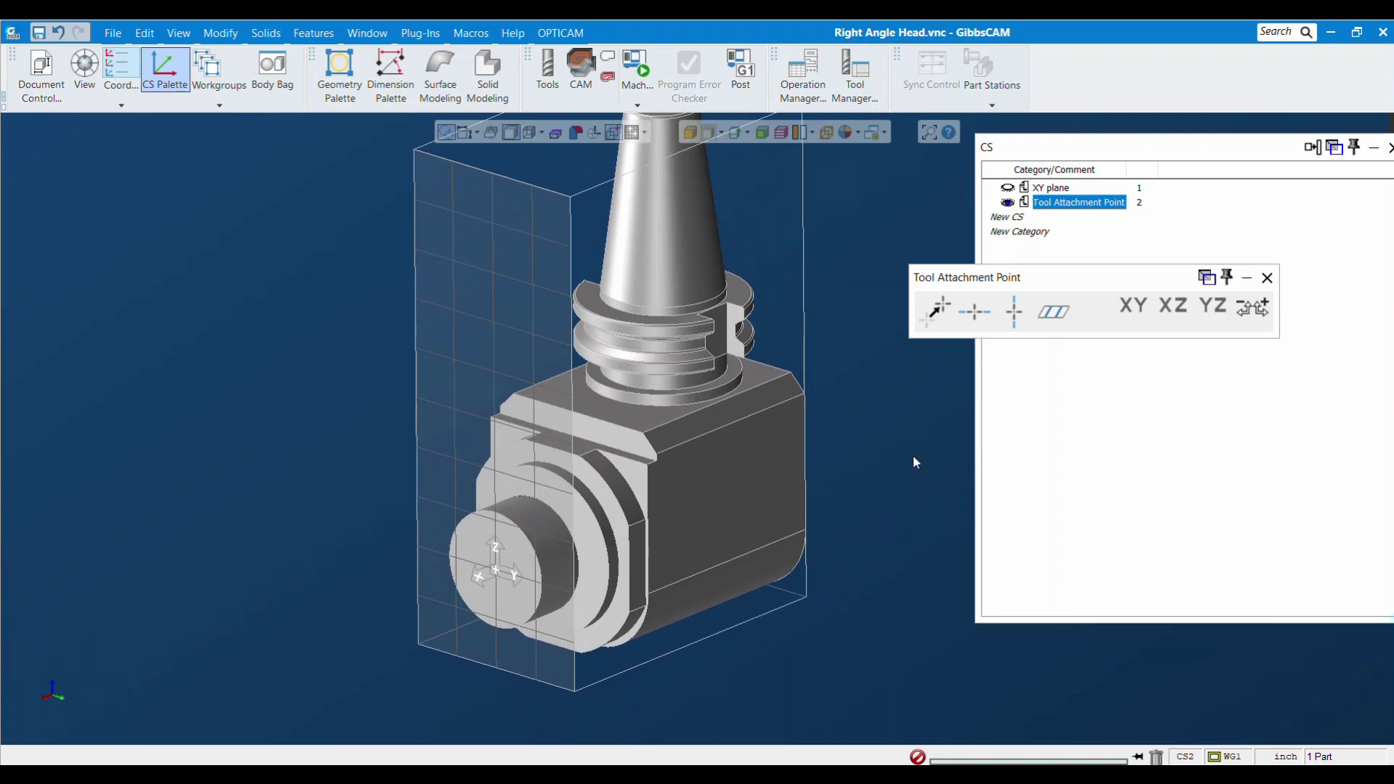
Step: Flip the attachment plane's depth side and close the Tool Attachment Point settings
{"action": "left_click", "coordinate": [1246, 331]}
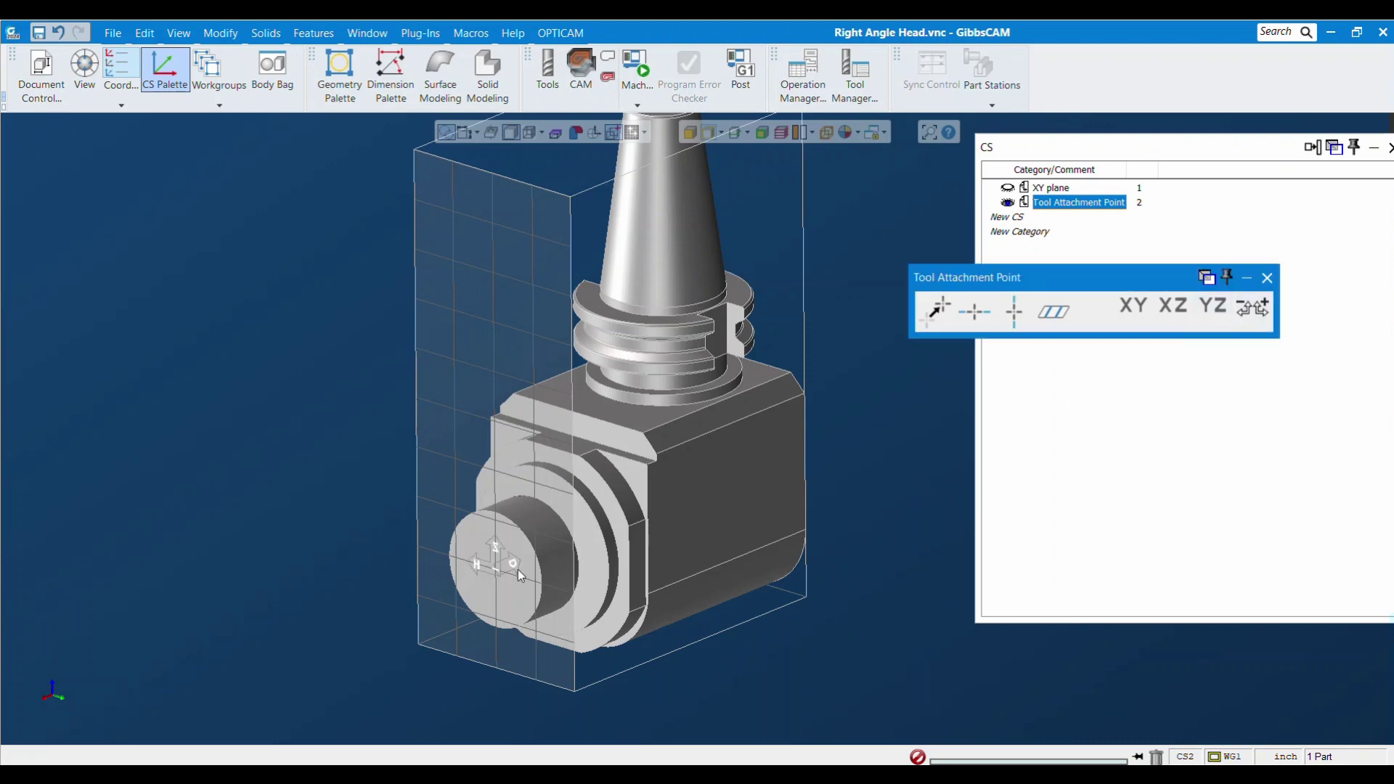
{"action": "scroll", "coordinate": [507, 567], "scroll_direction": "up", "scroll_amount": 5}
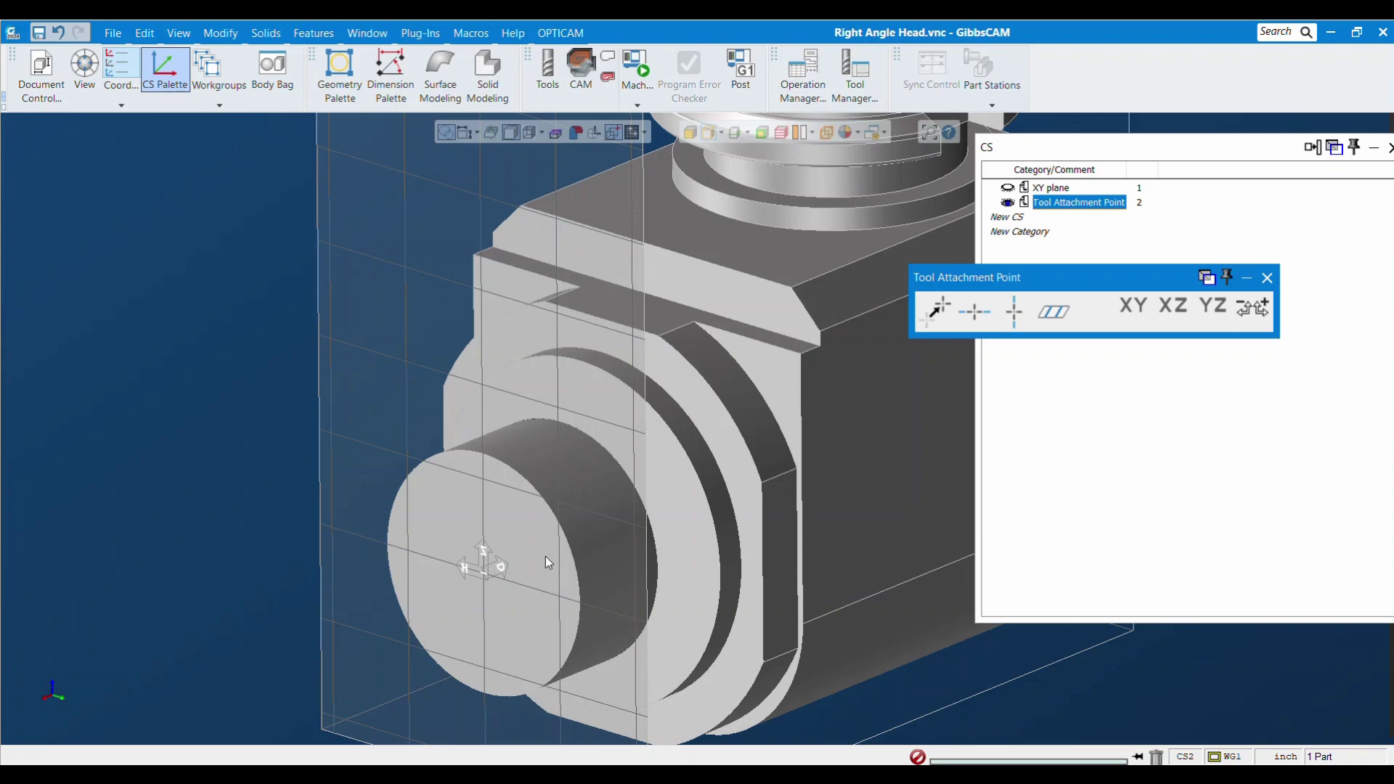
{"action": "scroll", "coordinate": [520, 563], "scroll_direction": "down", "scroll_amount": 5}
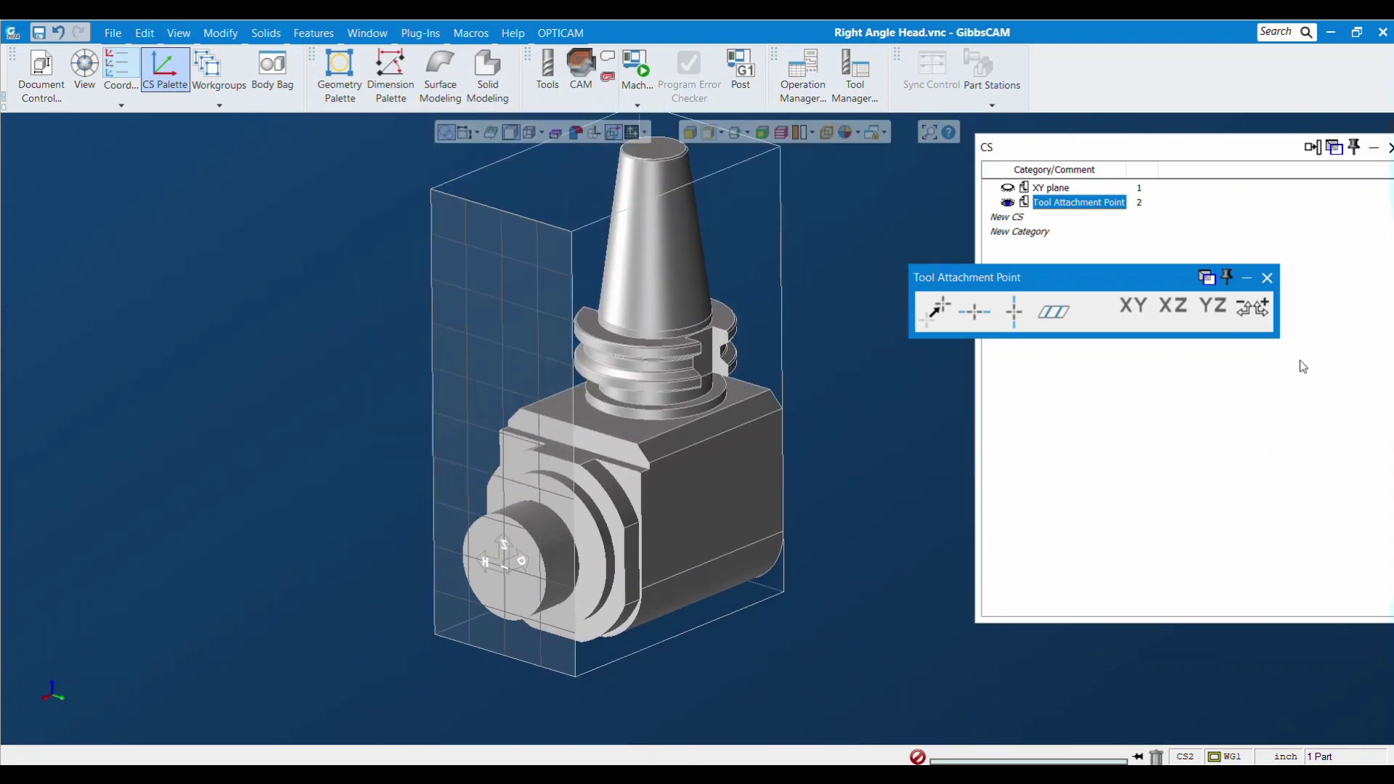
{"action": "left_click", "coordinate": [1267, 277]}
Step: Create a toolblock library named 'Right Angle Heads' via File > Toolblock Library
{"action": "left_click_drag", "start_coordinate": [1223, 153], "coordinate": [1110, 167]}
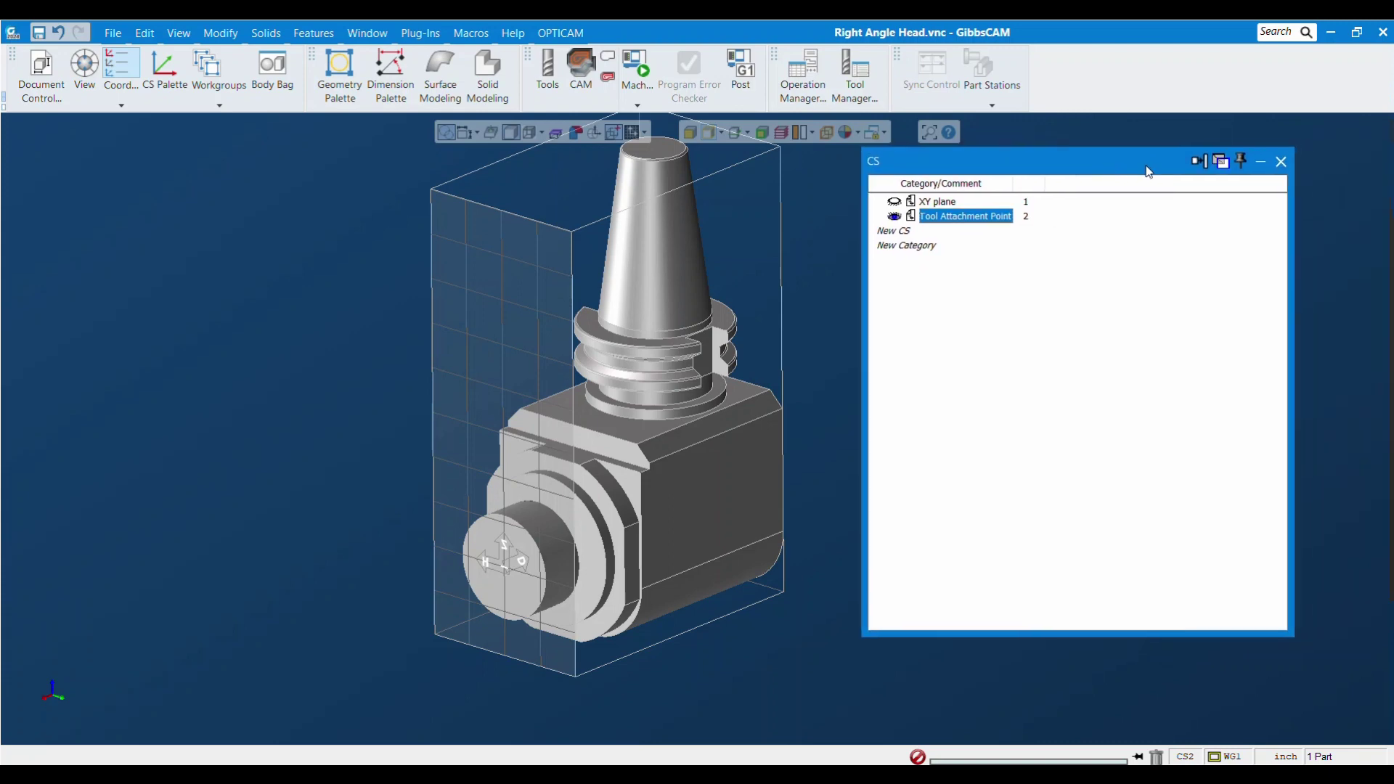
{"action": "left_click", "coordinate": [218, 101]}
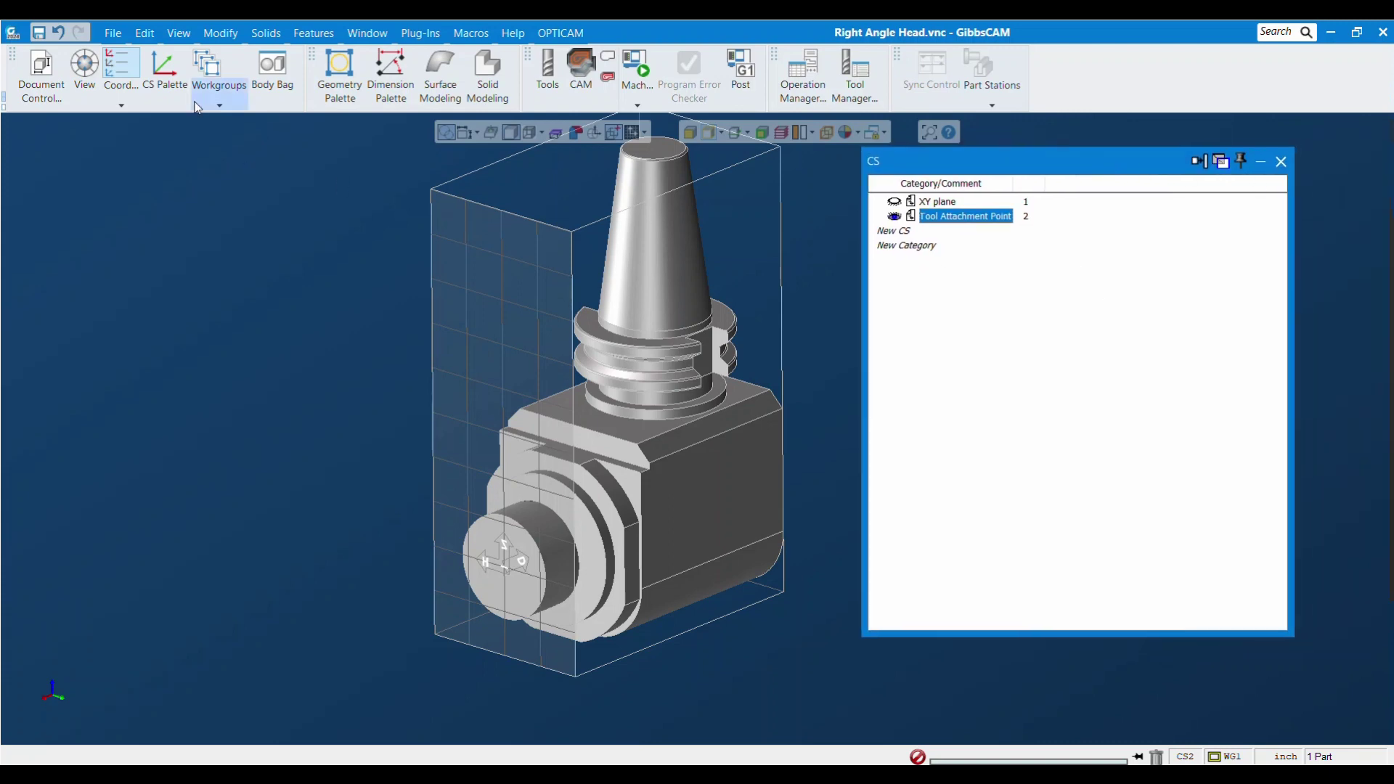
{"action": "left_click", "coordinate": [388, 462]}
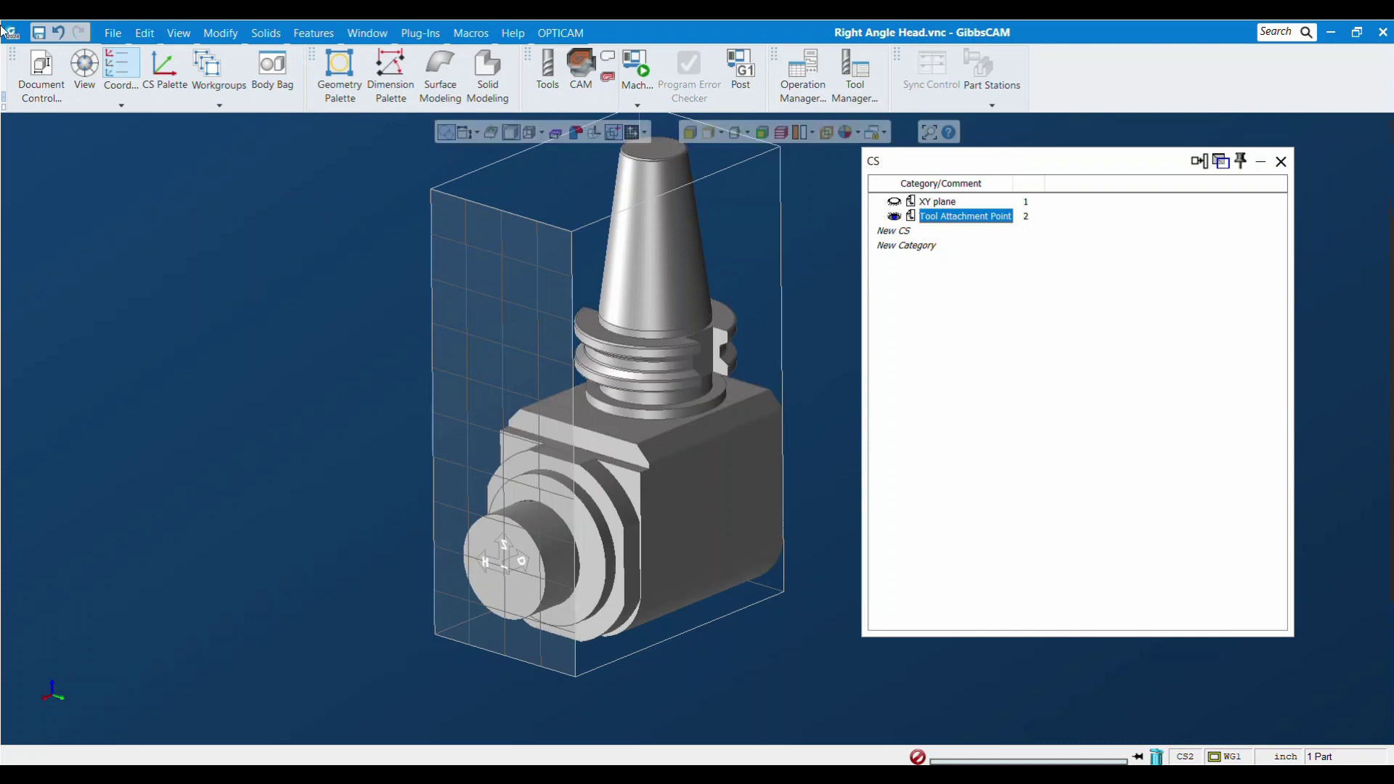
{"action": "left_click", "coordinate": [112, 33]}
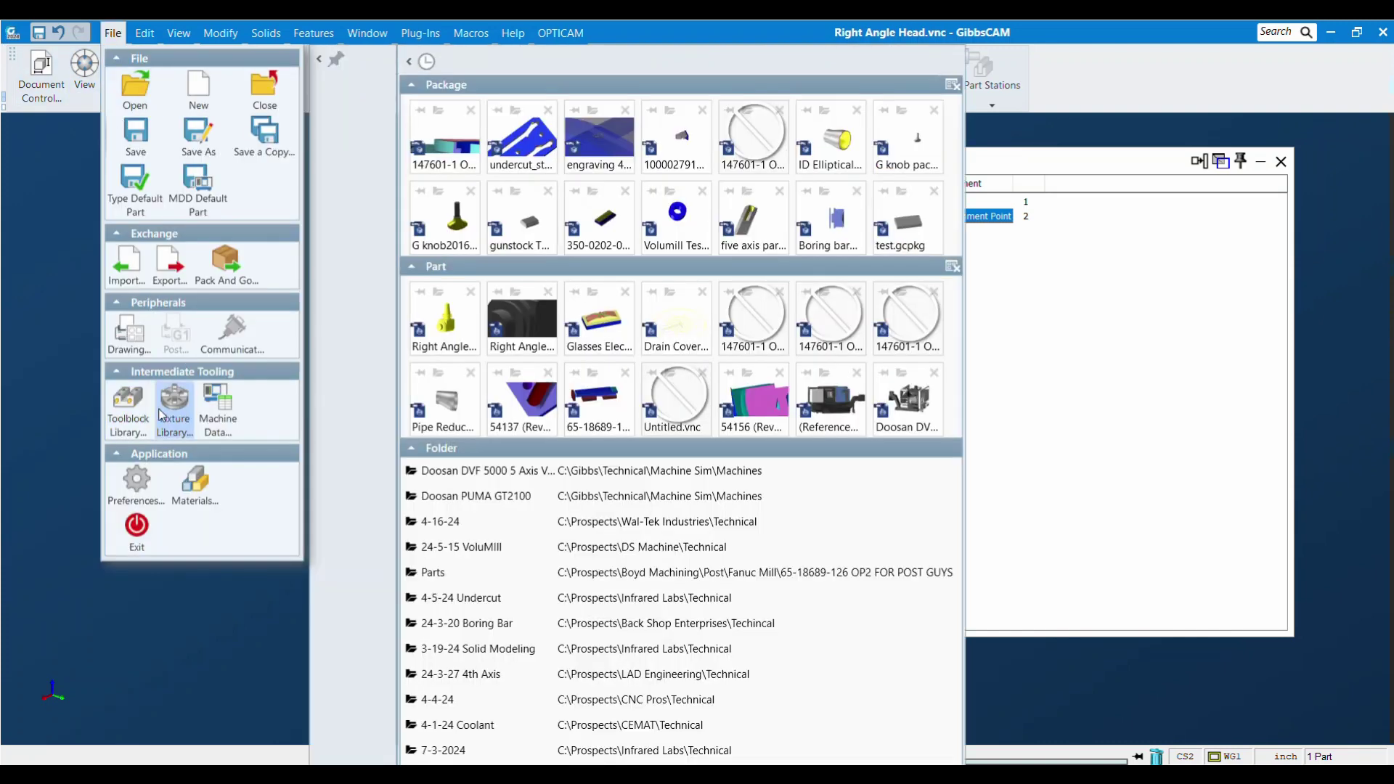
{"action": "left_click", "coordinate": [123, 411]}
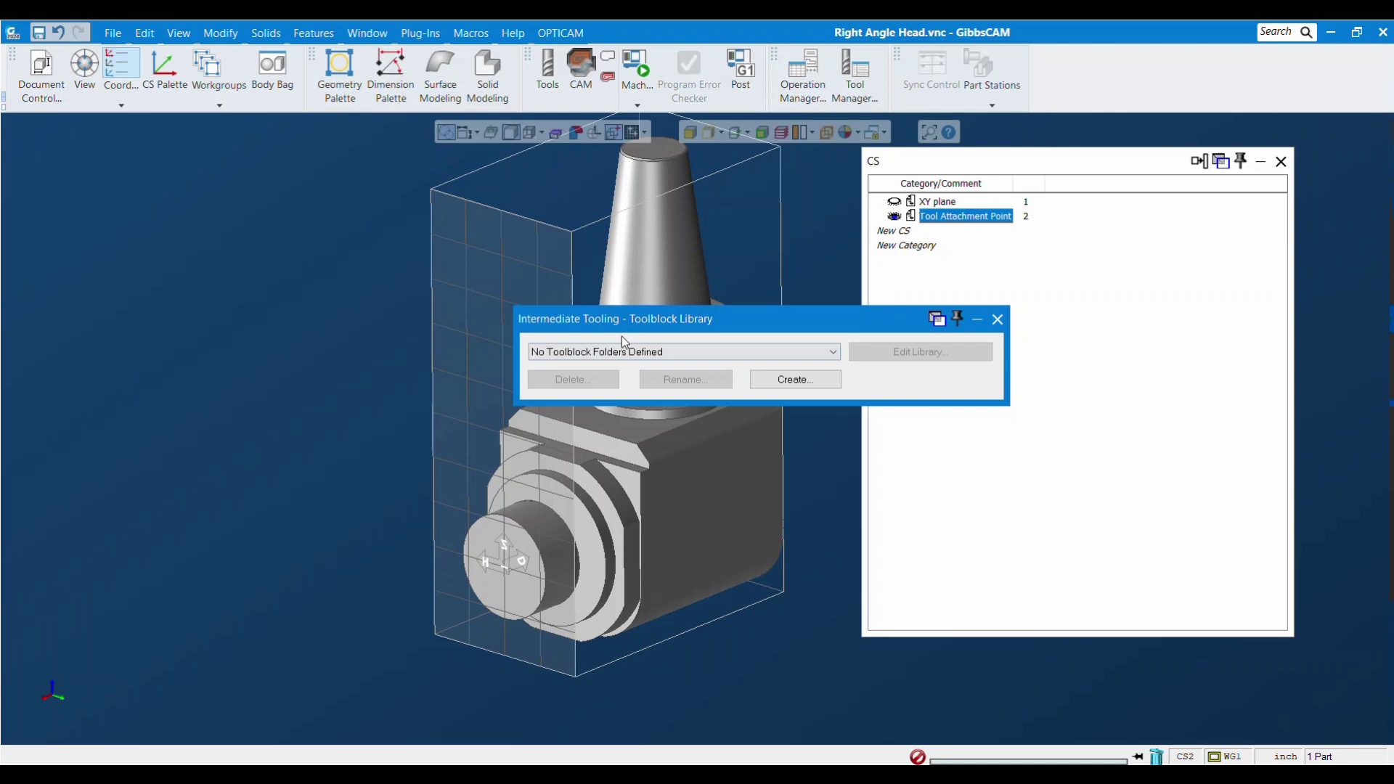
{"action": "left_click_drag", "start_coordinate": [628, 319], "coordinate": [872, 293]}
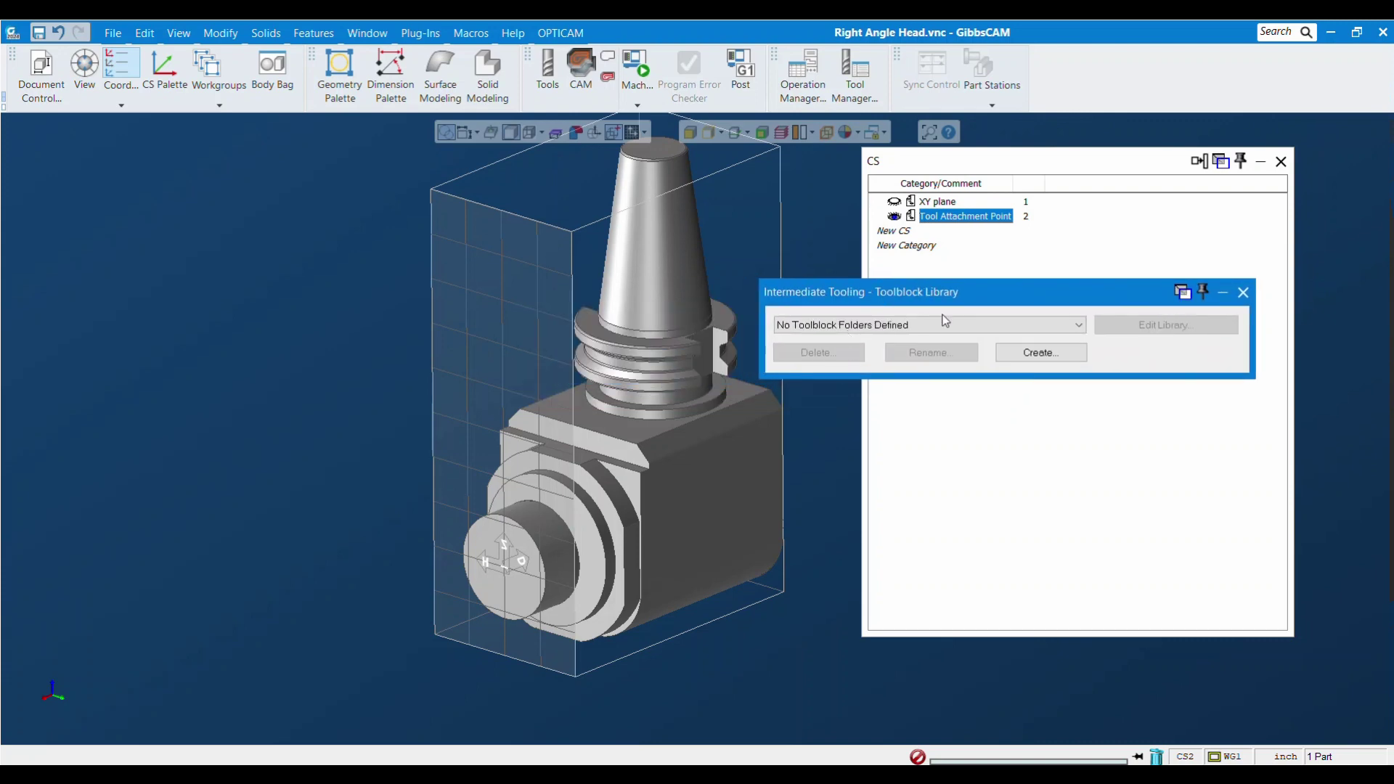
{"action": "left_click", "coordinate": [1039, 353]}
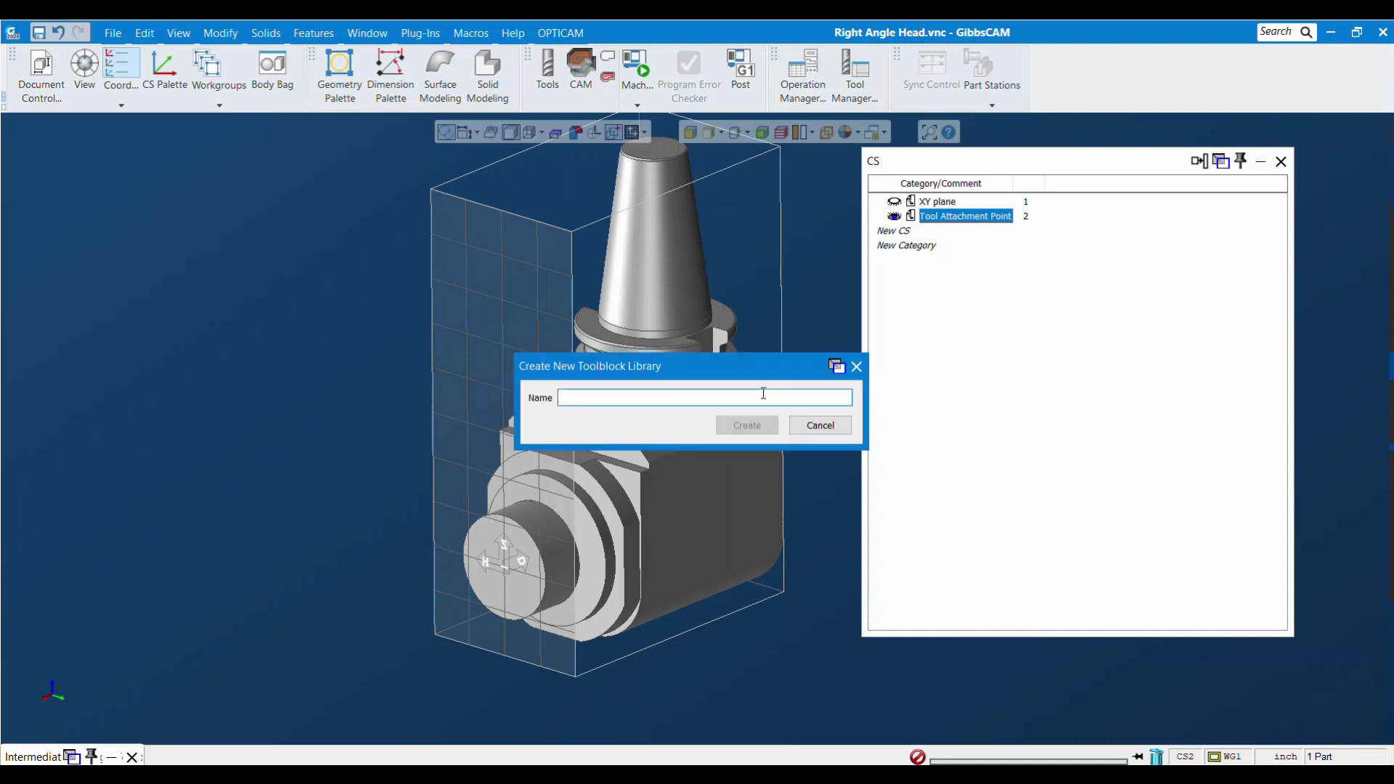
{"action": "type", "text": "Right Angle H"}
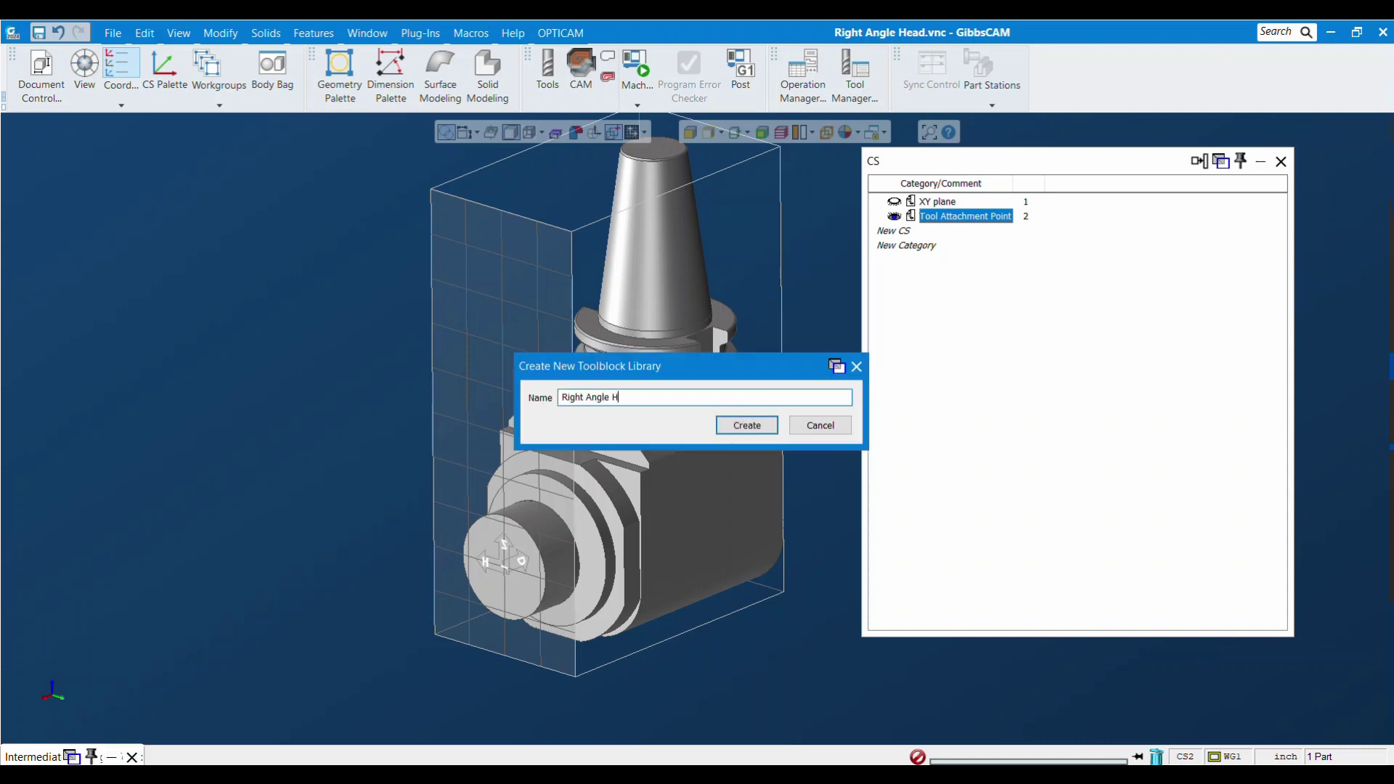
{"action": "type", "text": "eads"}
{"action": "left_click", "coordinate": [748, 427]}
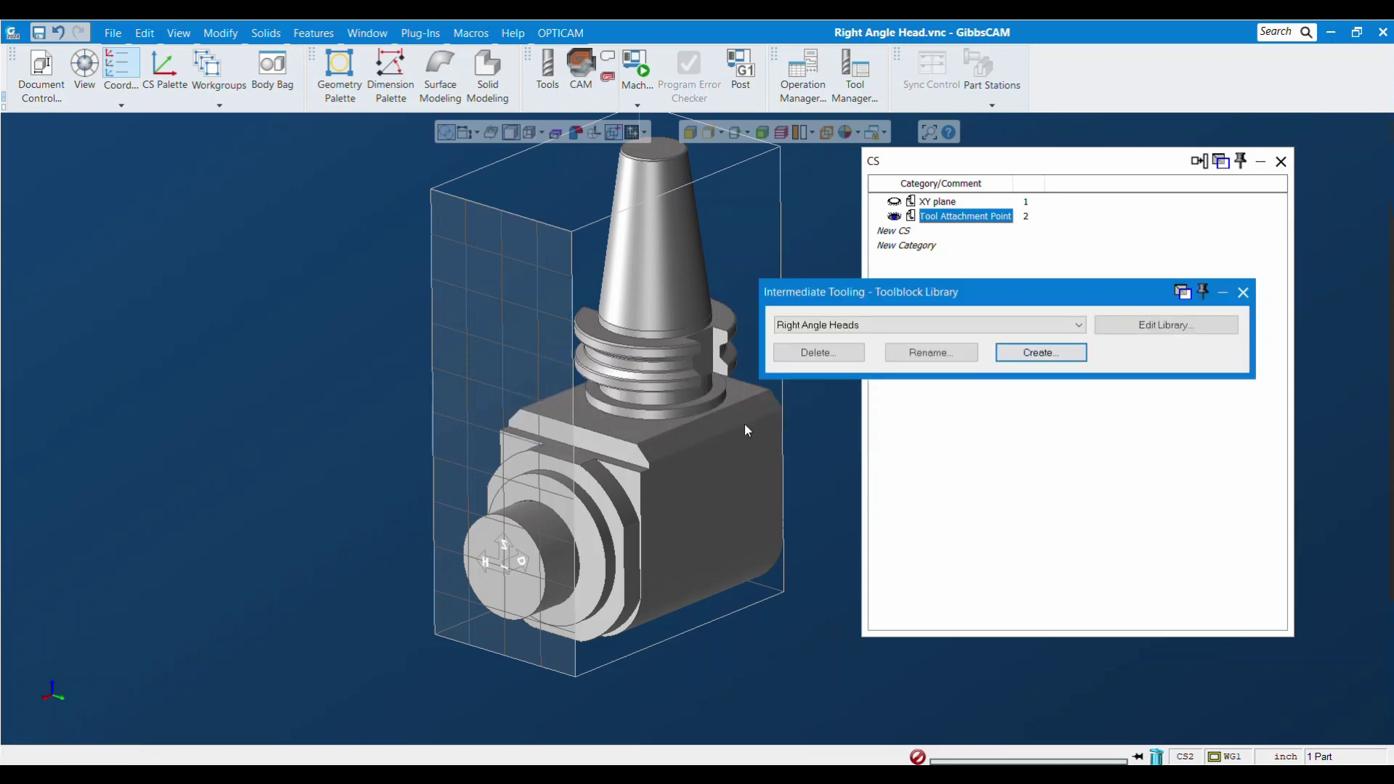
Step: Add the head solid under Root as a simulation body labelled 'Right Angle Head'
{"action": "left_click", "coordinate": [1141, 327]}
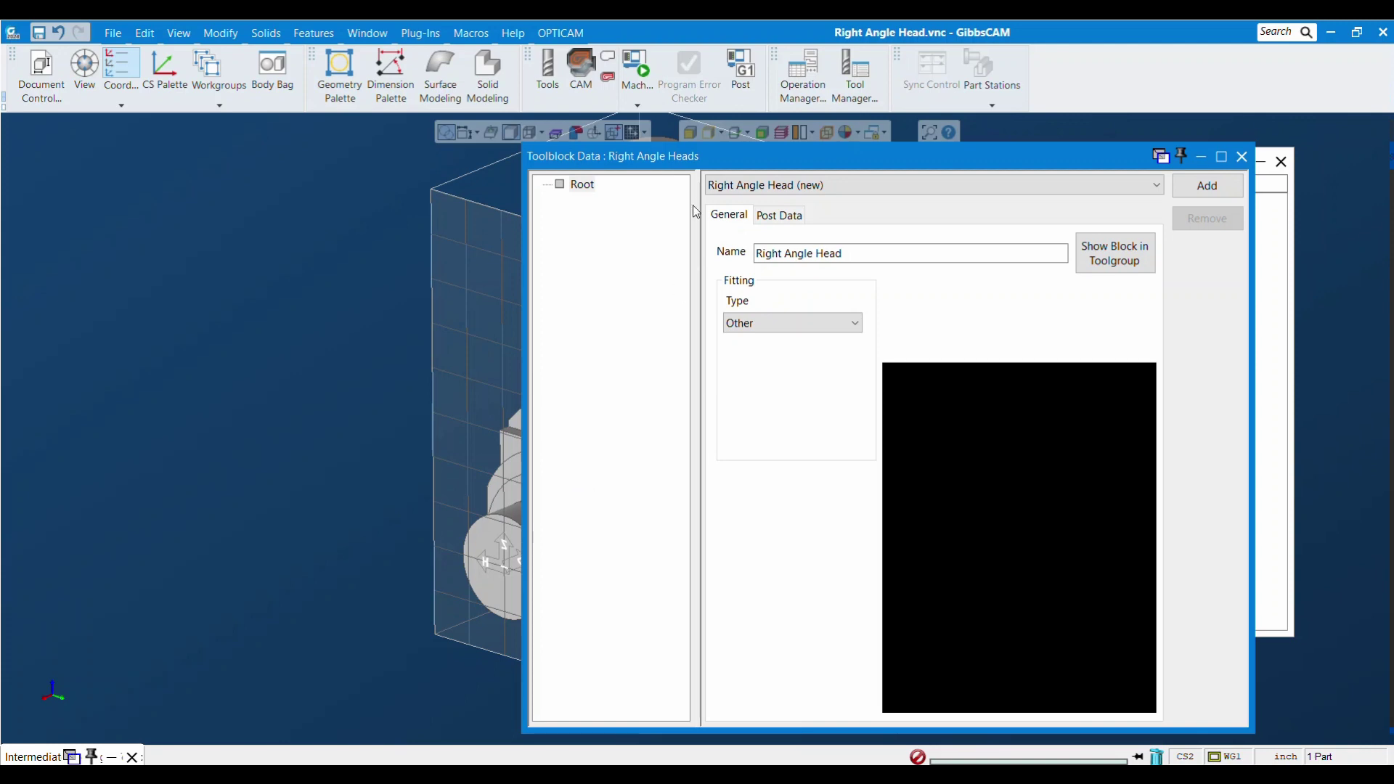
{"action": "left_click", "coordinate": [498, 485]}
{"action": "left_click", "coordinate": [585, 186]}
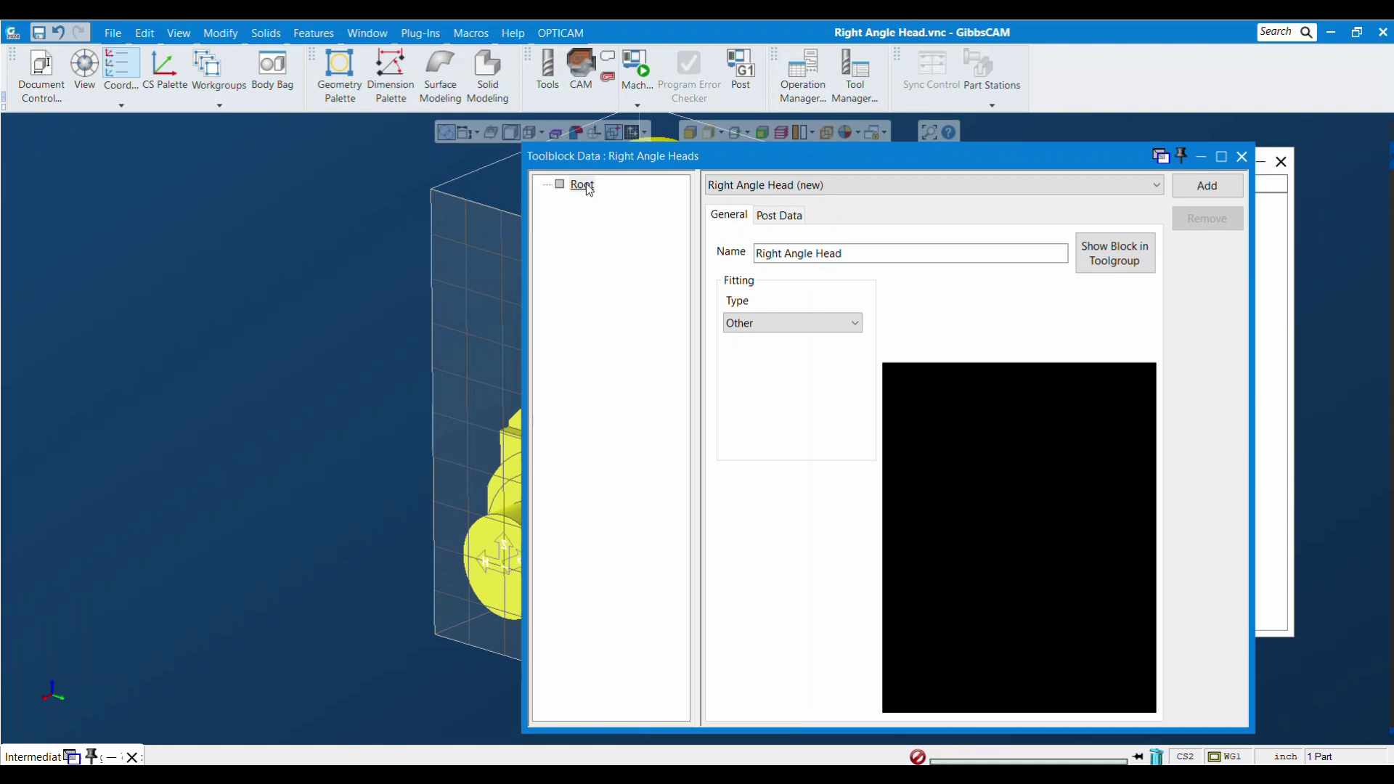
{"action": "right_click", "coordinate": [587, 185]}
{"action": "mouse_move", "coordinate": [626, 192]}
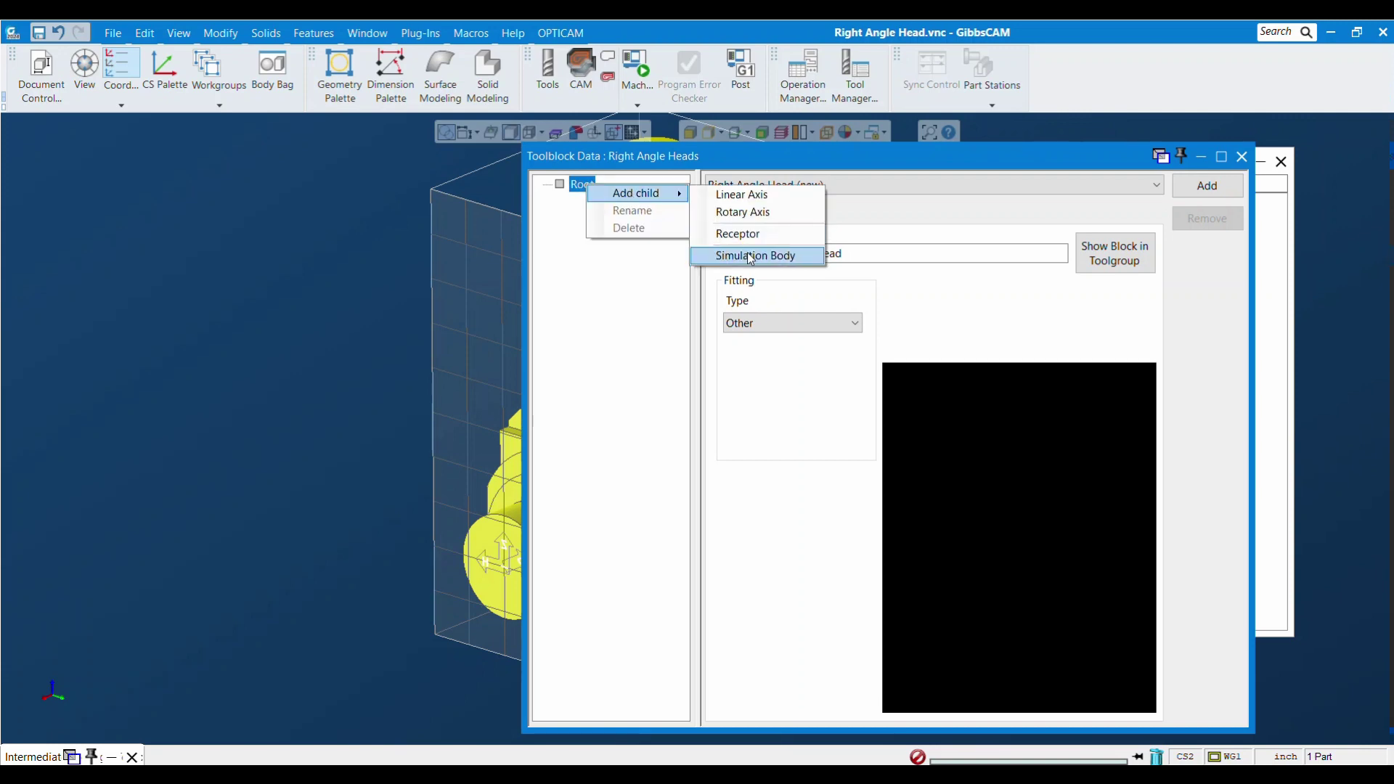
{"action": "left_click", "coordinate": [750, 257]}
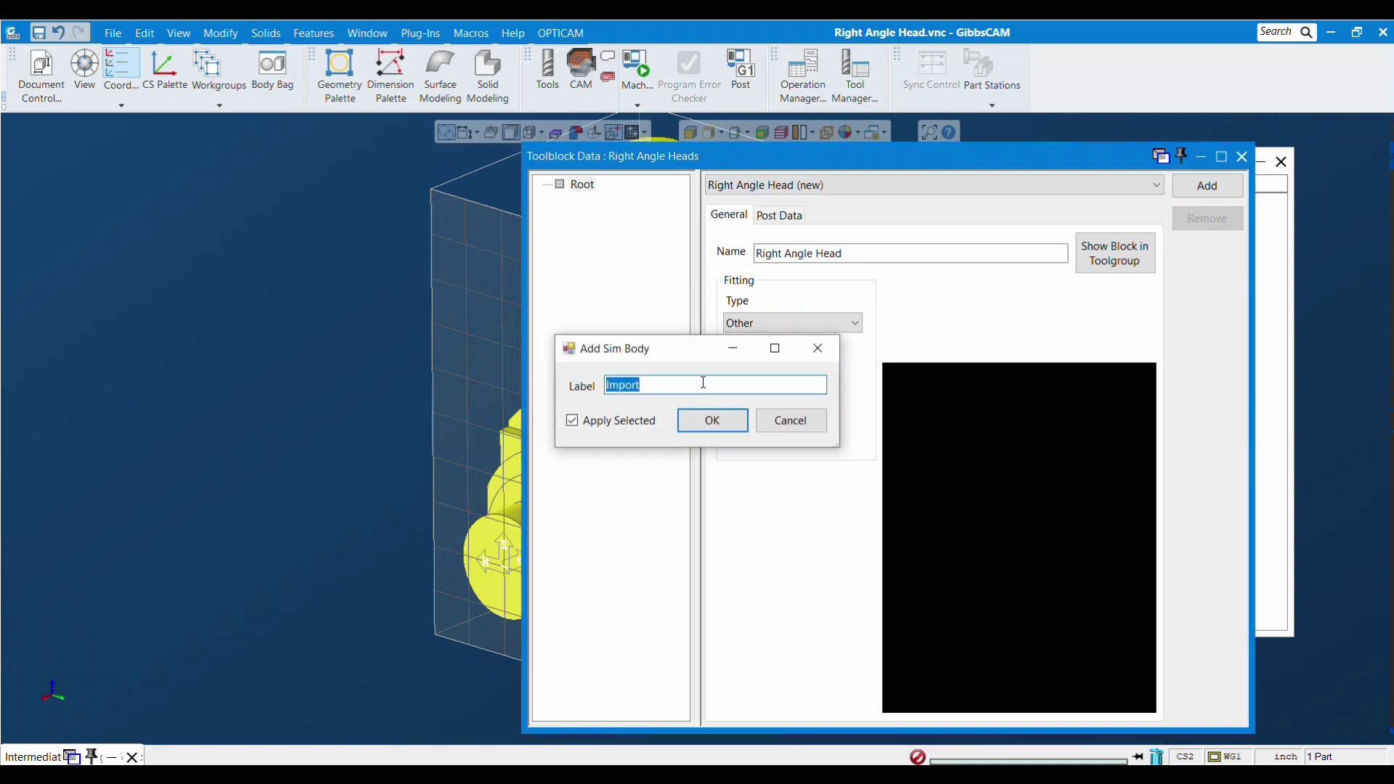
{"action": "type", "text": "Right Angle head"}
{"action": "key", "text": "BackSpace"}
{"action": "type", "text": "H"}
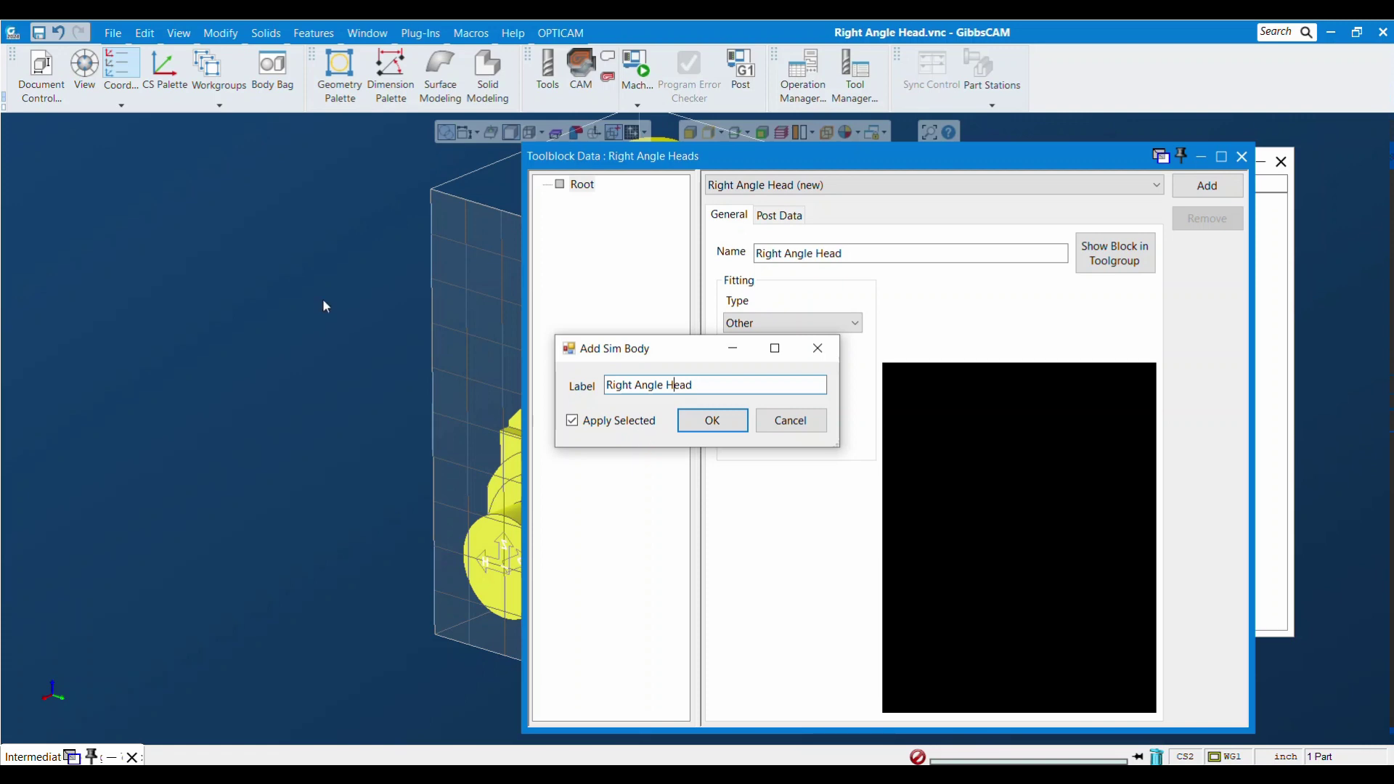
{"action": "left_click", "coordinate": [809, 392]}
{"action": "left_click", "coordinate": [735, 418]}
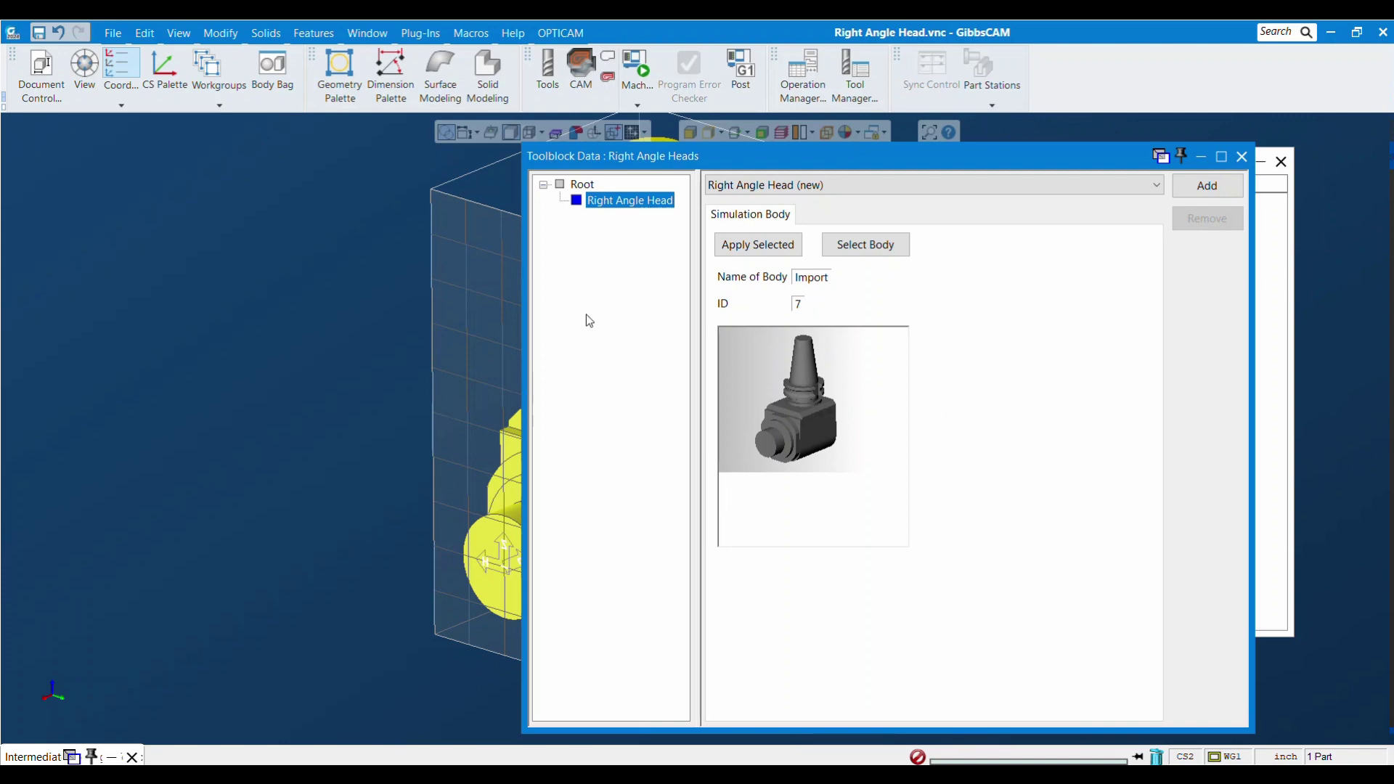
Step: Add a receptor named 'Tool Attachment Point' under the Root node
{"action": "left_click", "coordinate": [582, 183]}
{"action": "right_click", "coordinate": [581, 185]}
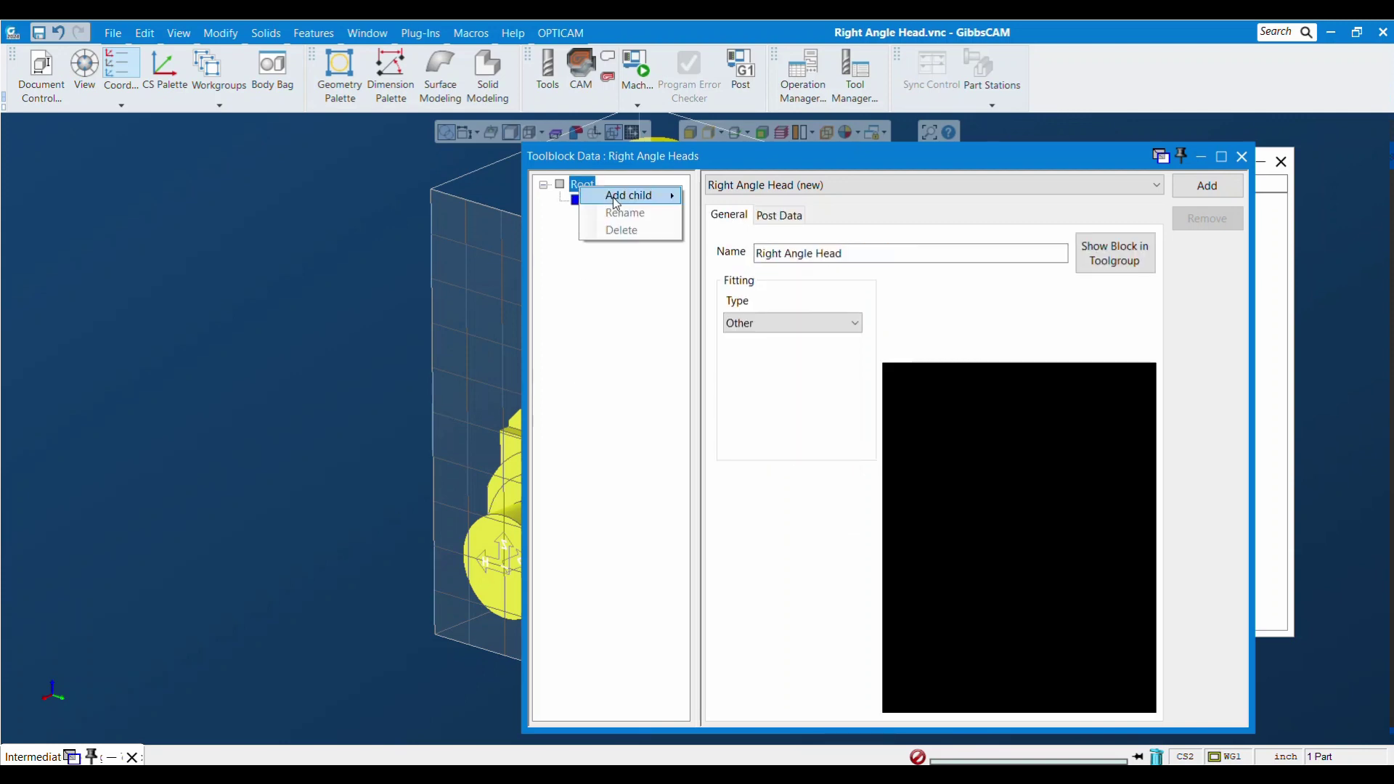
{"action": "mouse_move", "coordinate": [613, 198]}
{"action": "left_click", "coordinate": [800, 228]}
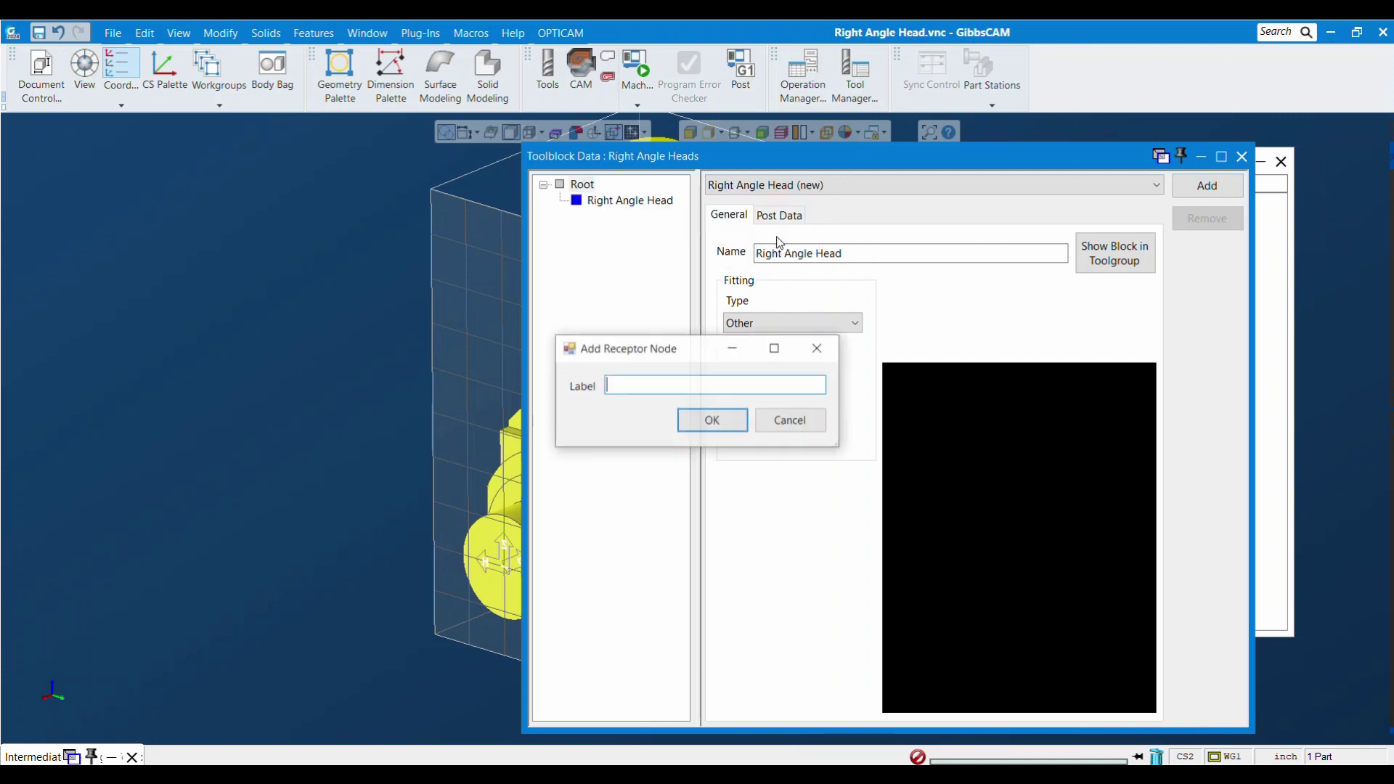
{"action": "type", "text": "T"}
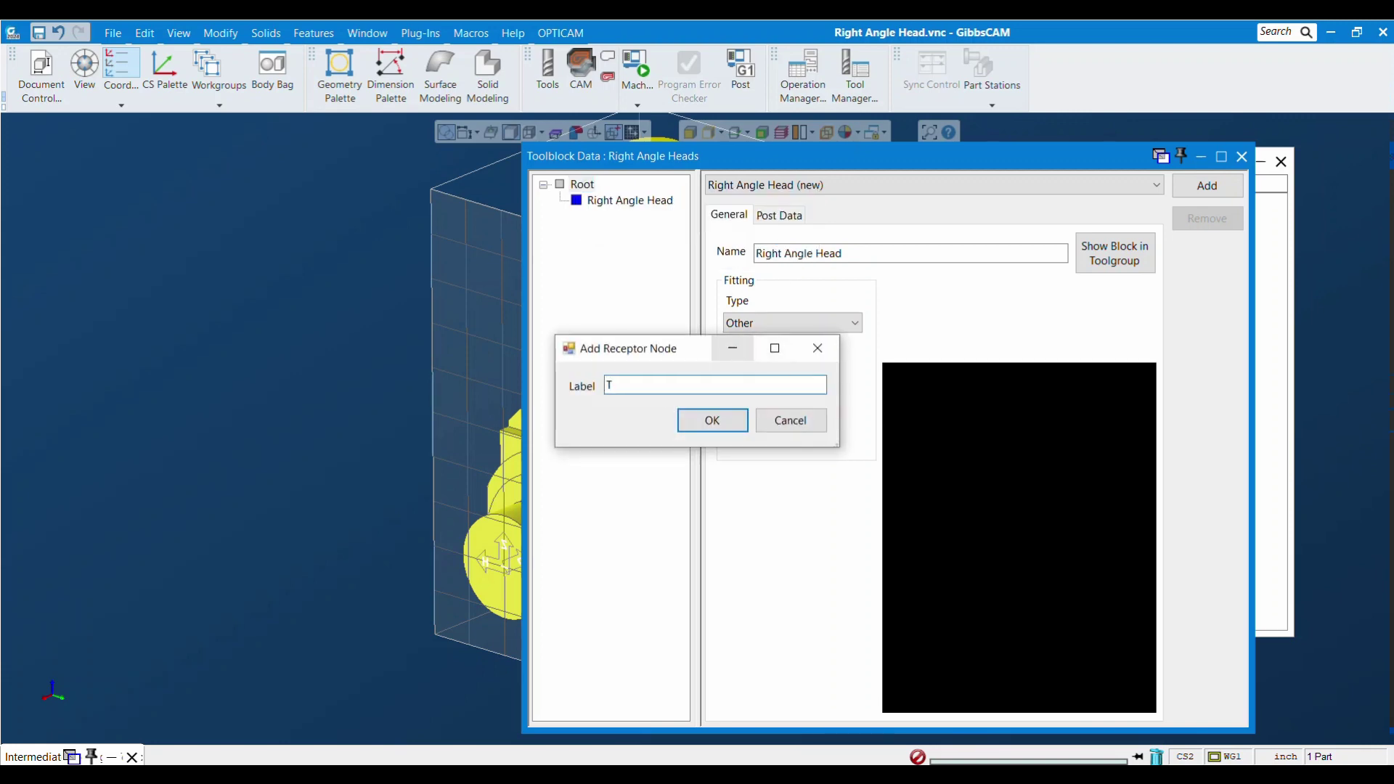
{"action": "type", "text": "ool Attachment Po"}
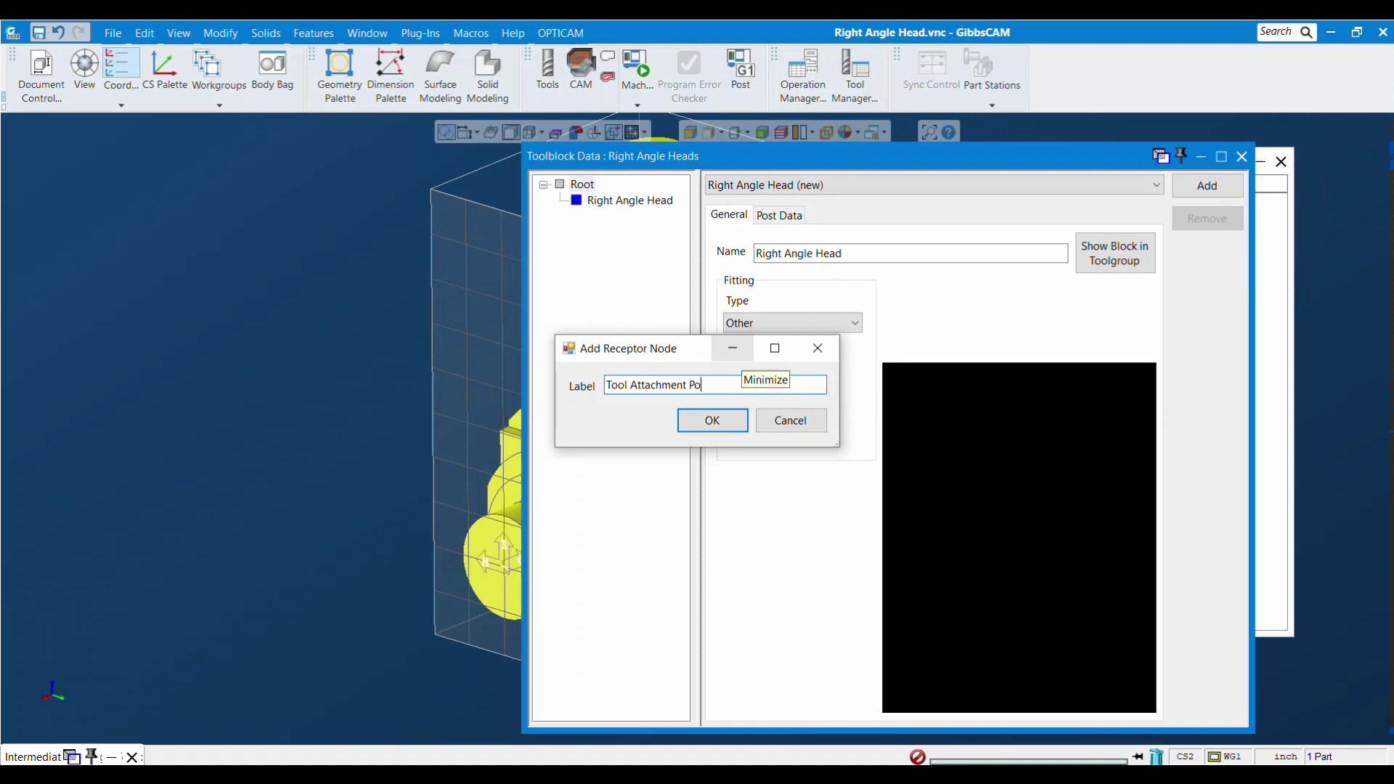
{"action": "type", "text": "ibnt"}
{"action": "key", "text": "BackSpace"}
{"action": "key", "text": "BackSpace"}
{"action": "type", "text": "nt"}
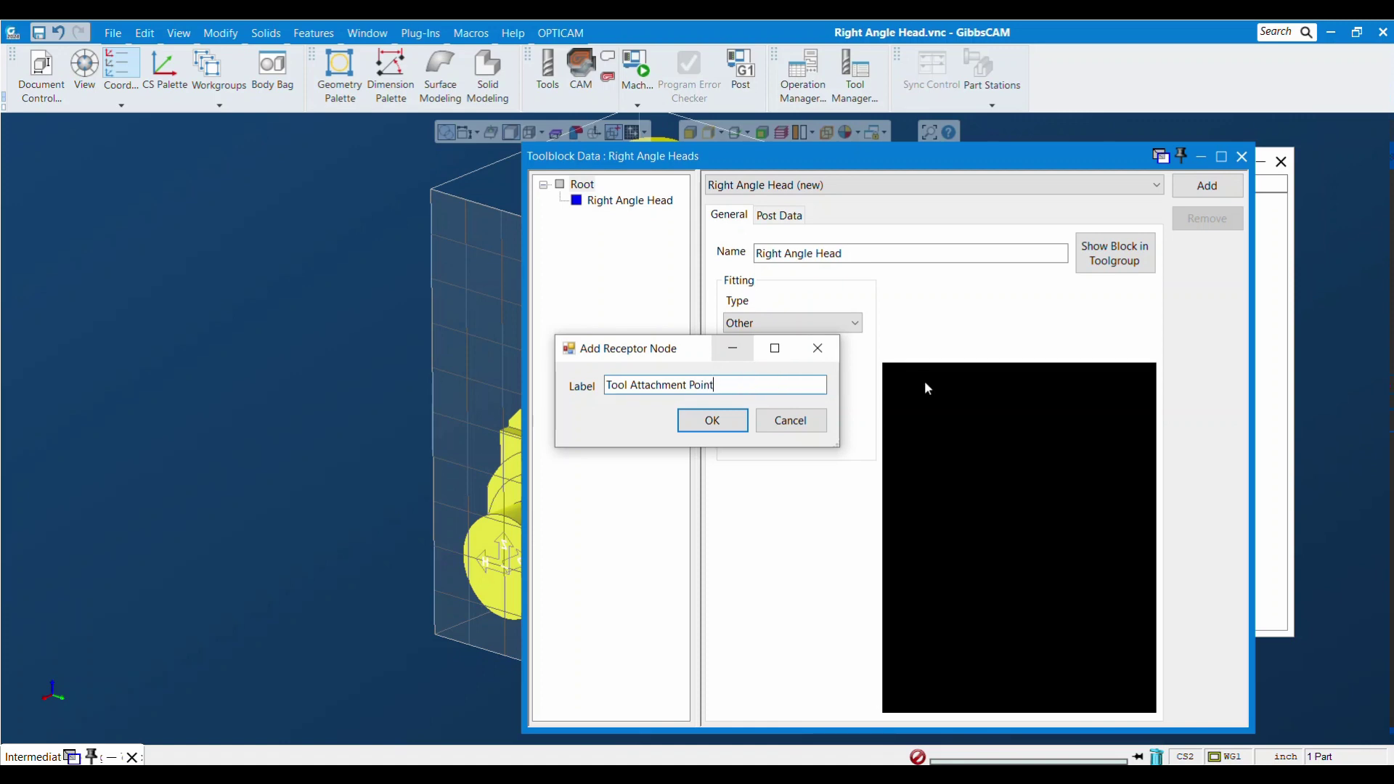
{"action": "left_click", "coordinate": [703, 423]}
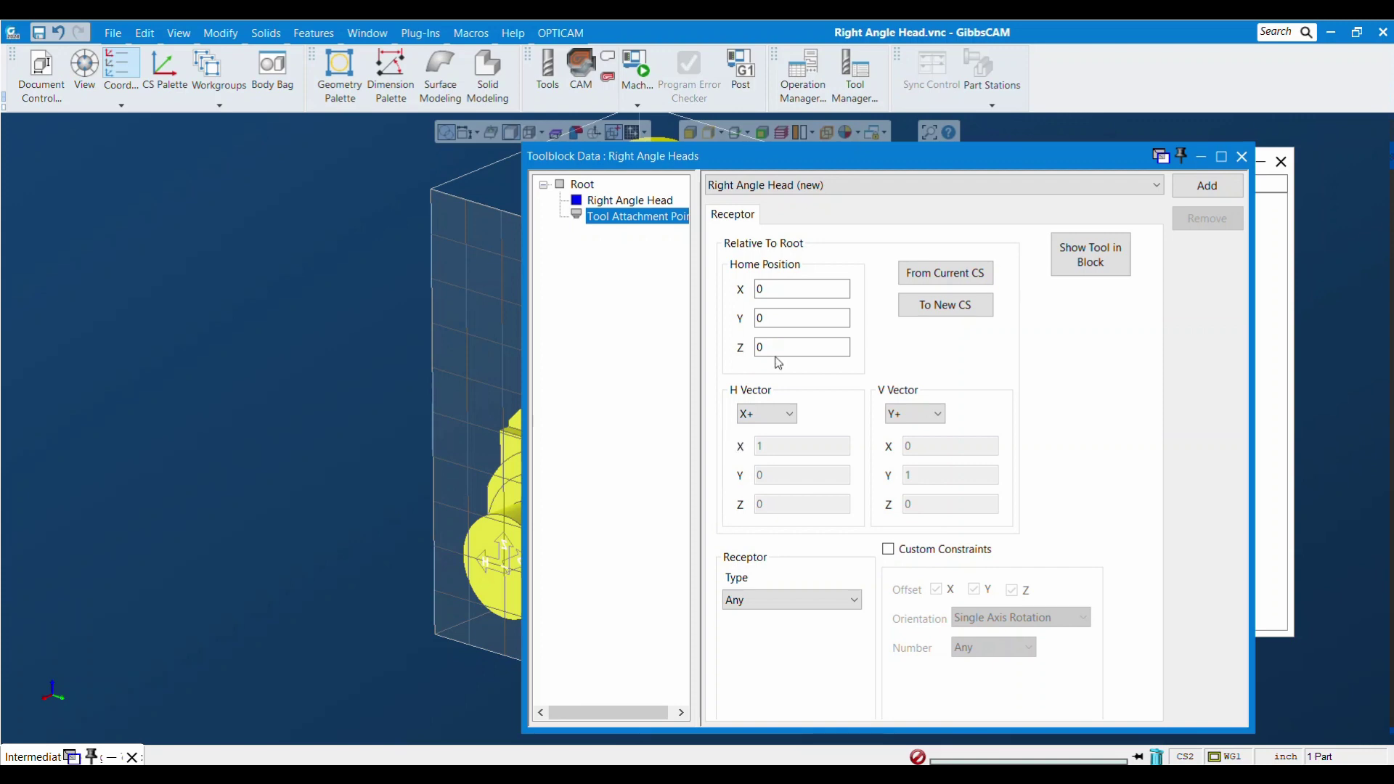
Step: Home the receptor from the current coordinate system (X 3.55512, Y 0, Z -3.18406)
{"action": "left_click", "coordinate": [946, 273]}
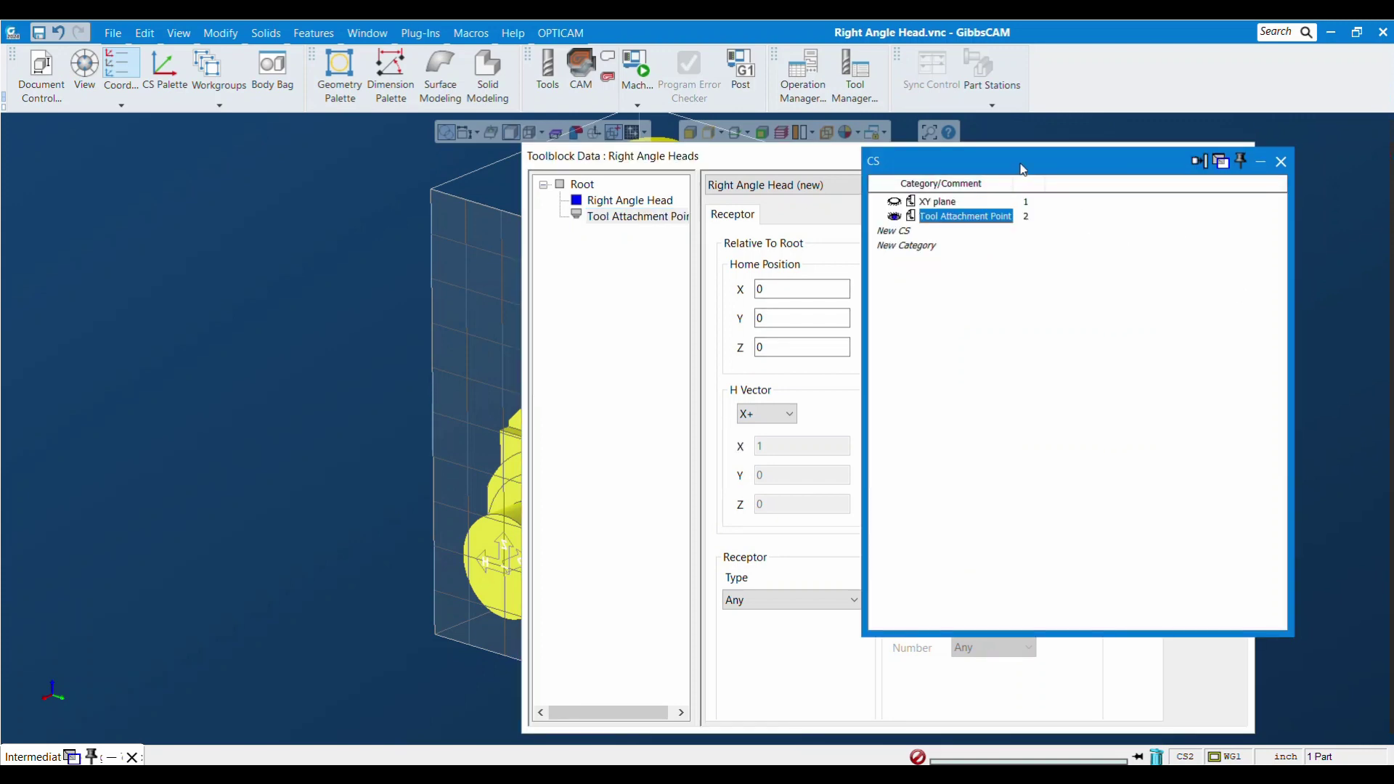
{"action": "left_click_drag", "start_coordinate": [1022, 164], "coordinate": [177, 151]}
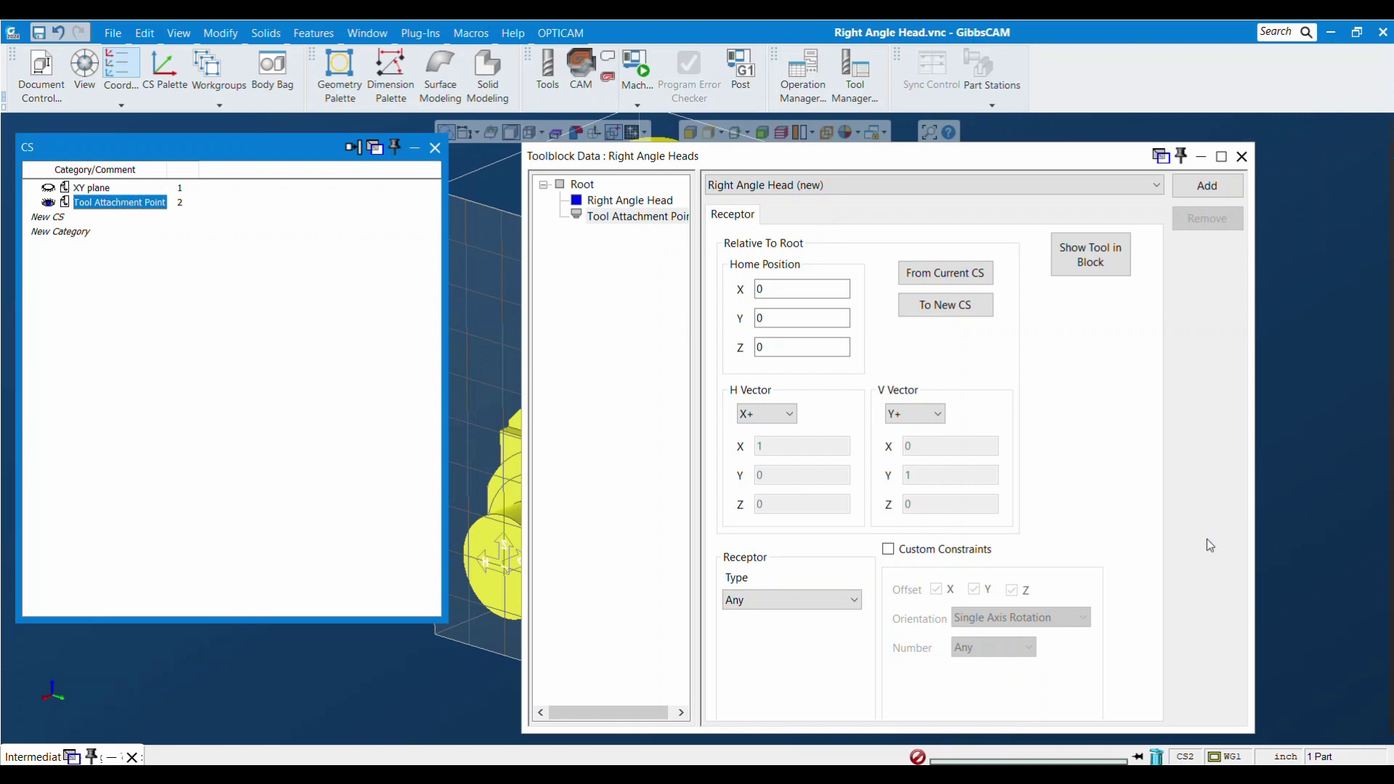
{"action": "left_click", "coordinate": [953, 280]}
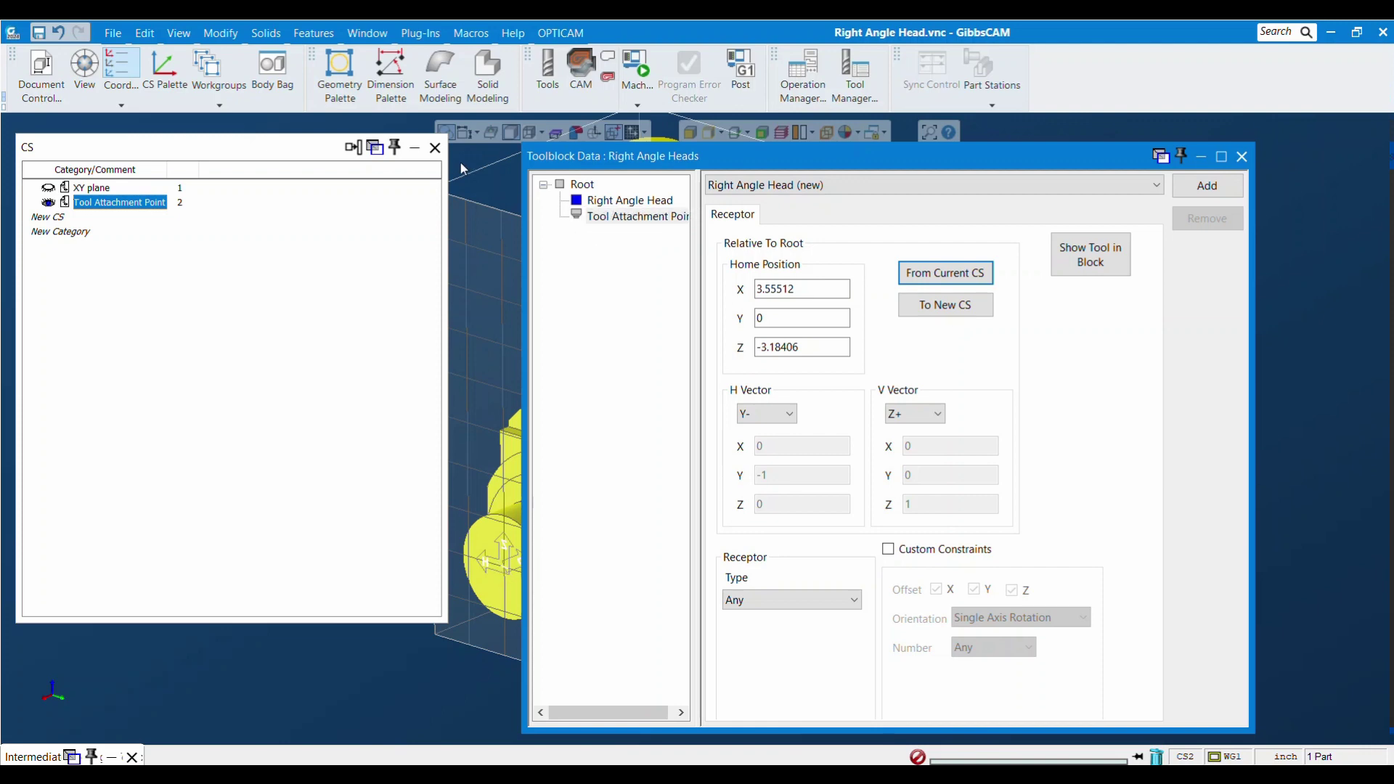
{"action": "left_click", "coordinate": [435, 147]}
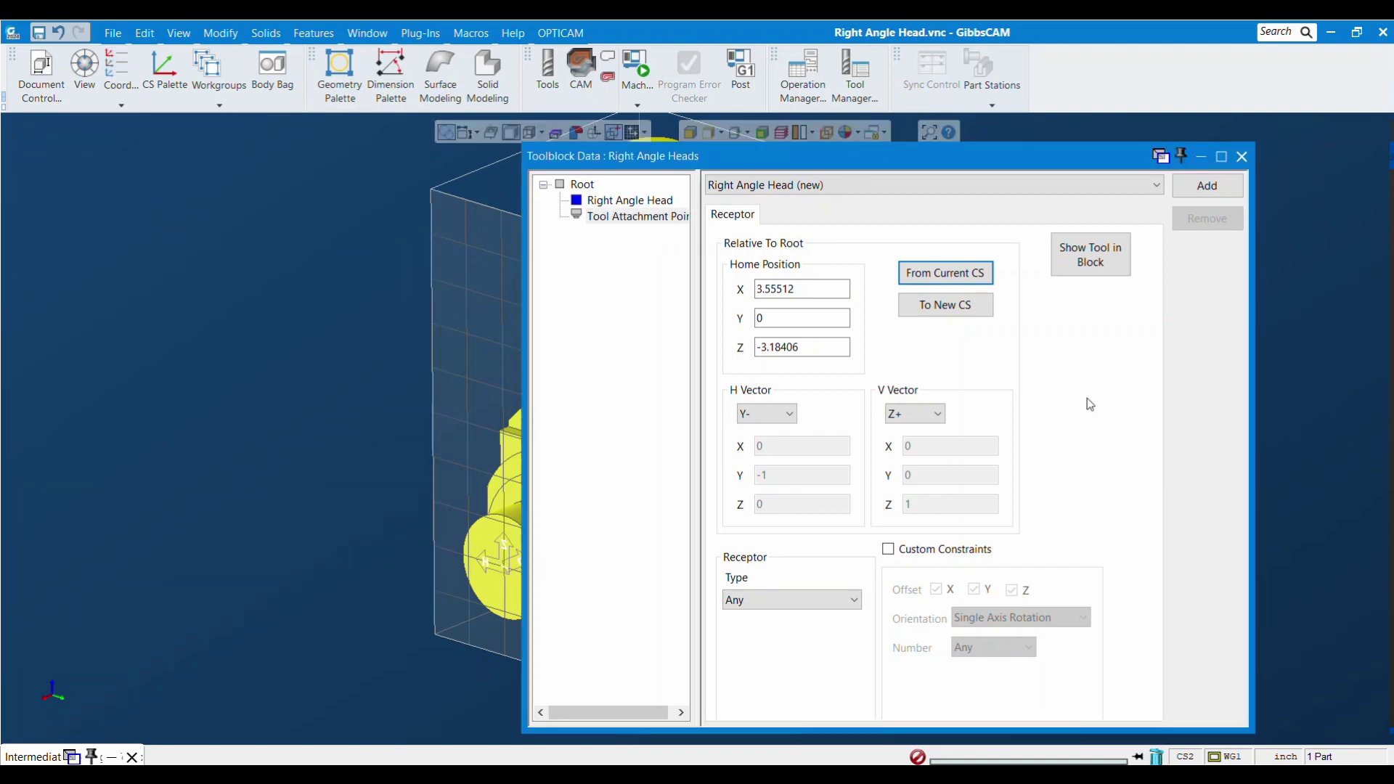
Step: Add the Right Angle Head toolblock to the library and close the Toolblock Data and Library windows
{"action": "left_click", "coordinate": [1206, 186]}
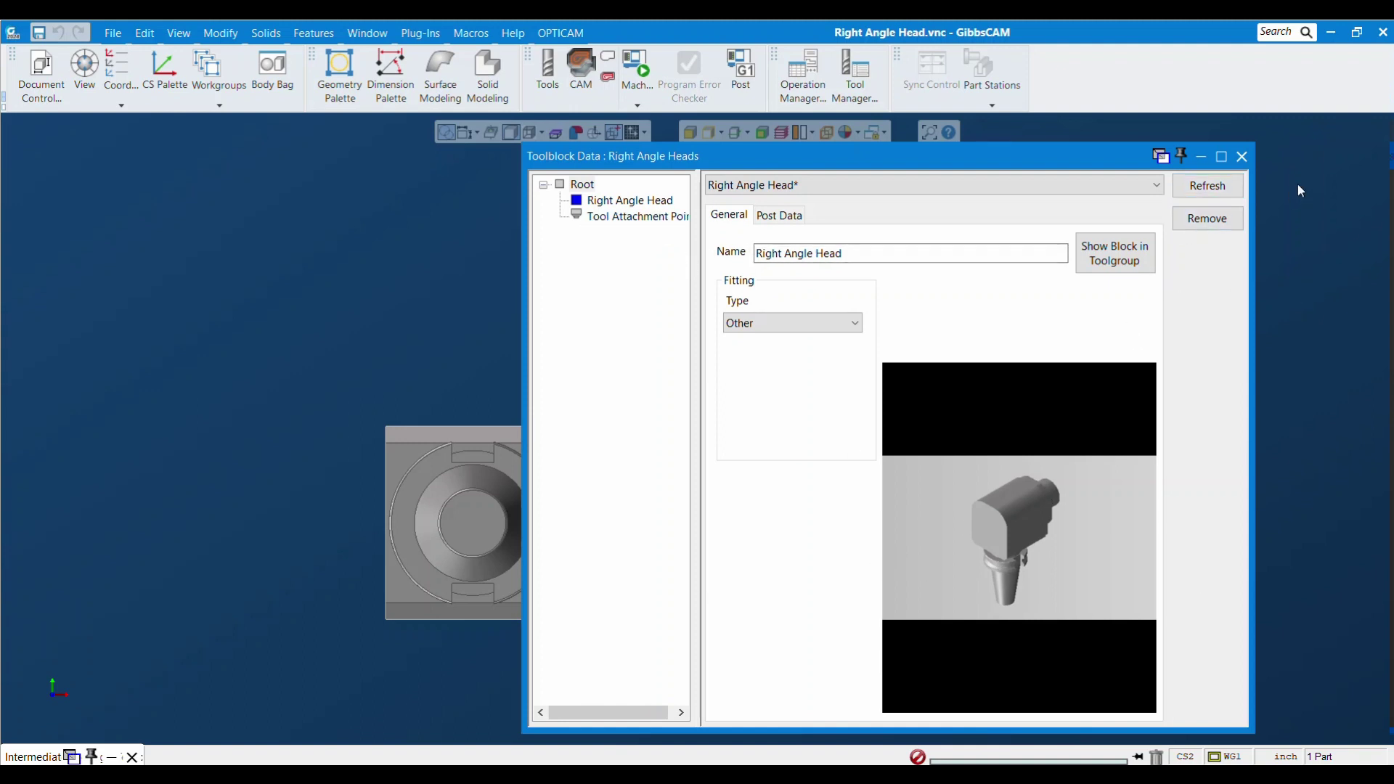
{"action": "left_click", "coordinate": [1242, 157]}
{"action": "left_click", "coordinate": [1244, 293]}
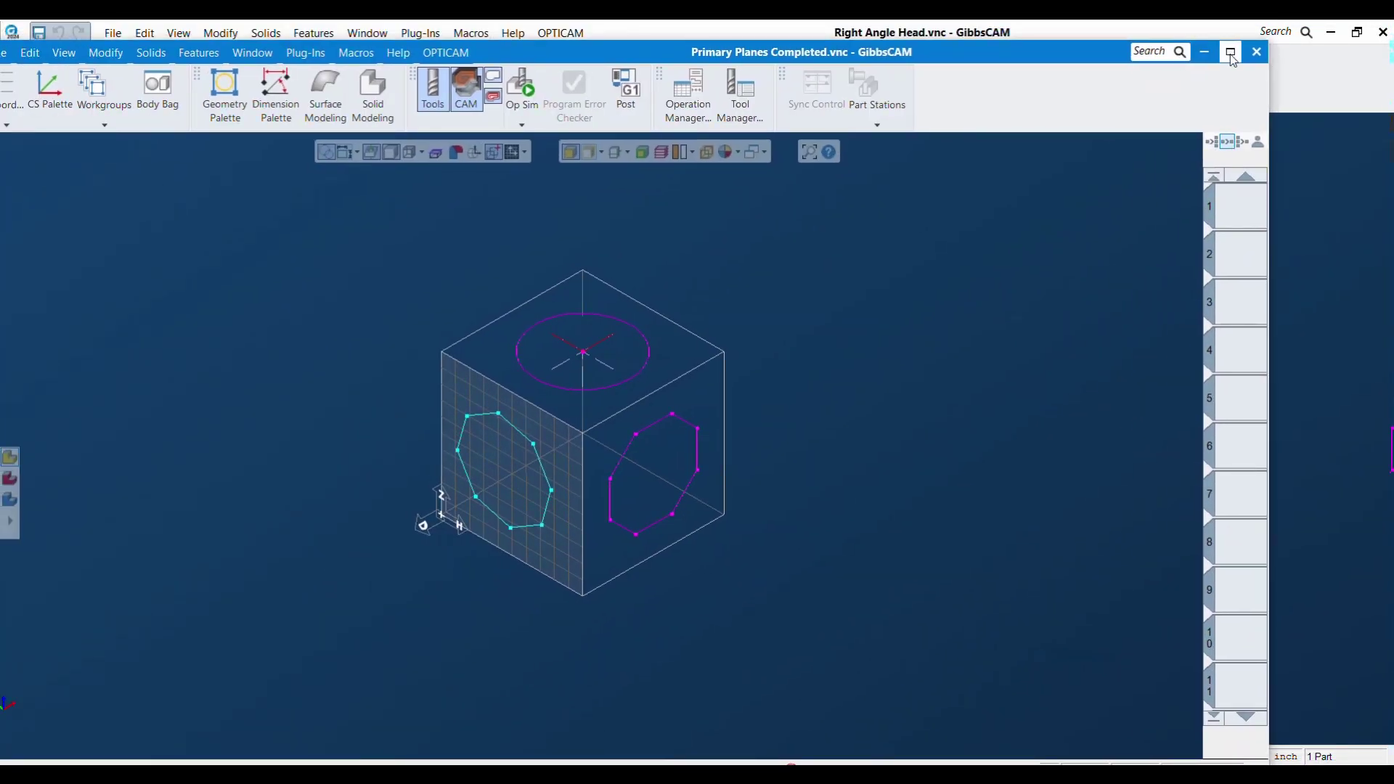
Step: Maximize the Primary Planes Completed part and view its Document Control: 5 Axis Vertical Mill, stainless steel
{"action": "left_click", "coordinate": [1230, 51]}
{"action": "scroll", "coordinate": [735, 279], "scroll_direction": "up", "scroll_amount": 1}
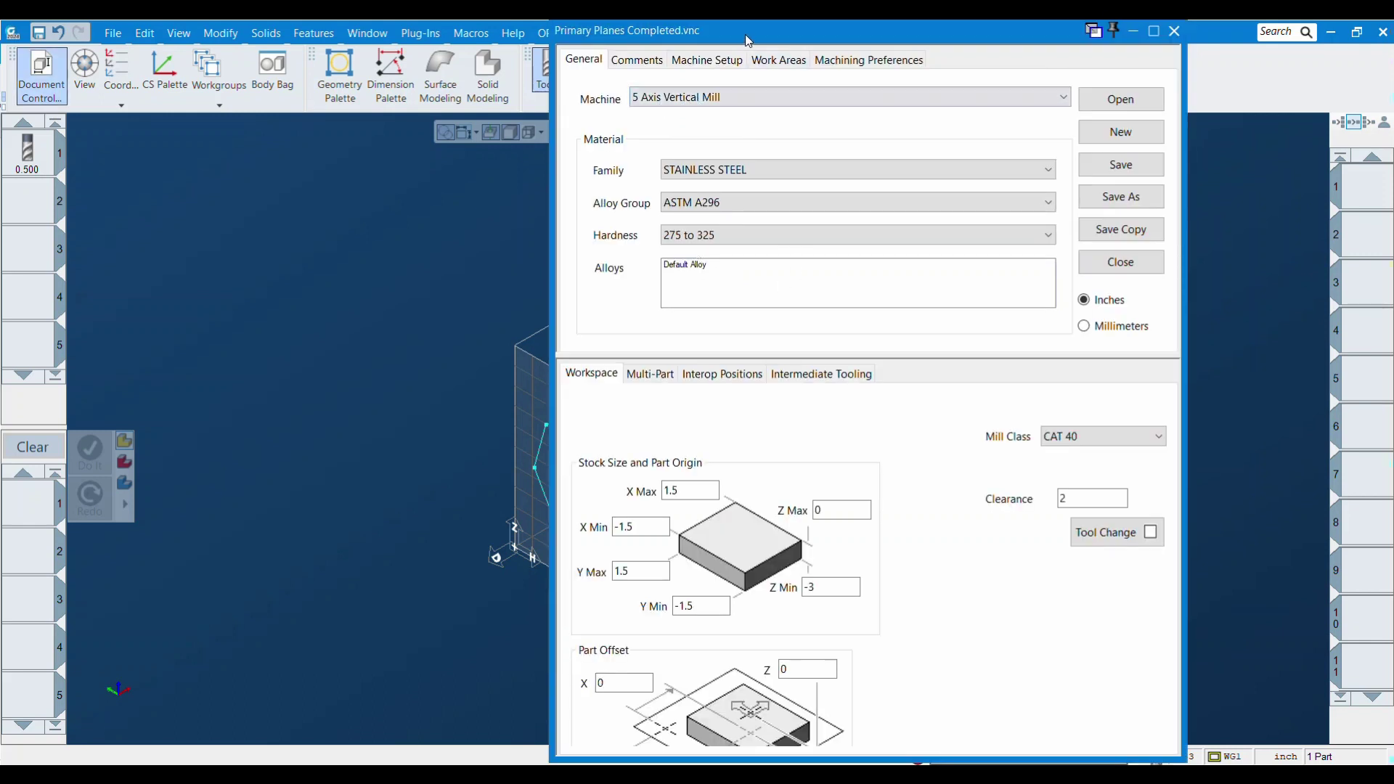
{"action": "left_click_drag", "start_coordinate": [748, 40], "coordinate": [710, 104]}
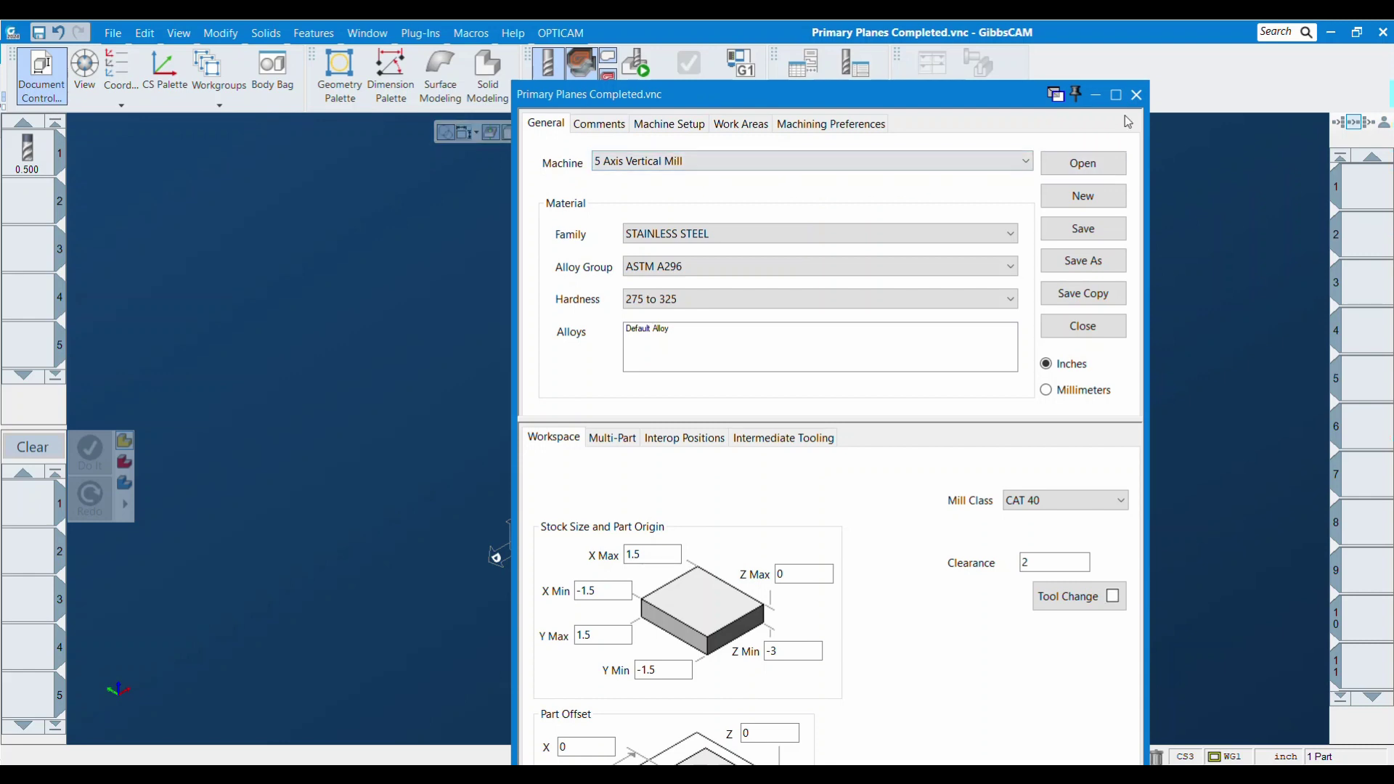
Step: Enable and save the Right Angle Heads toolblock library for the 5 Axis Vertical Mill machine
{"action": "left_click", "coordinate": [1137, 95]}
{"action": "left_click", "coordinate": [113, 35]}
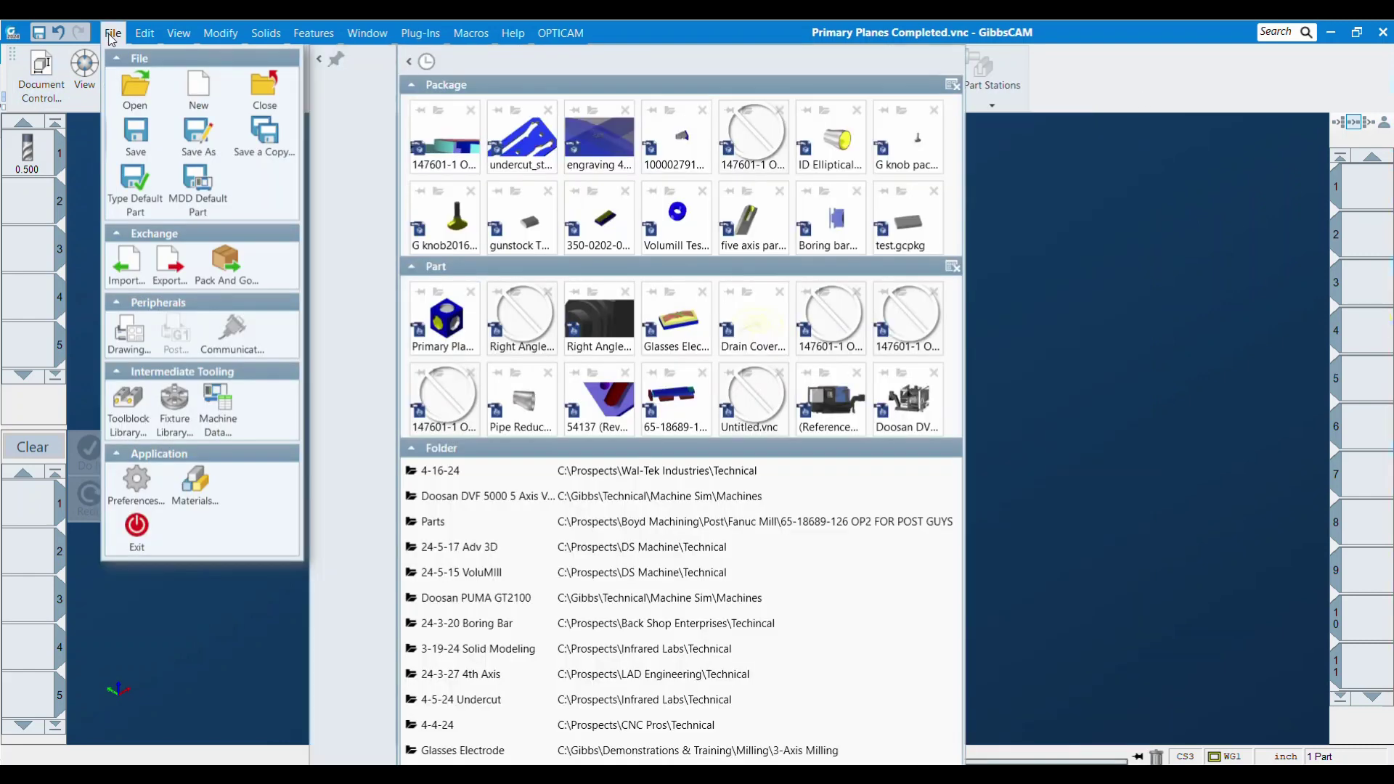
{"action": "left_click", "coordinate": [112, 34]}
{"action": "left_click", "coordinate": [113, 34]}
{"action": "left_click", "coordinate": [218, 406]}
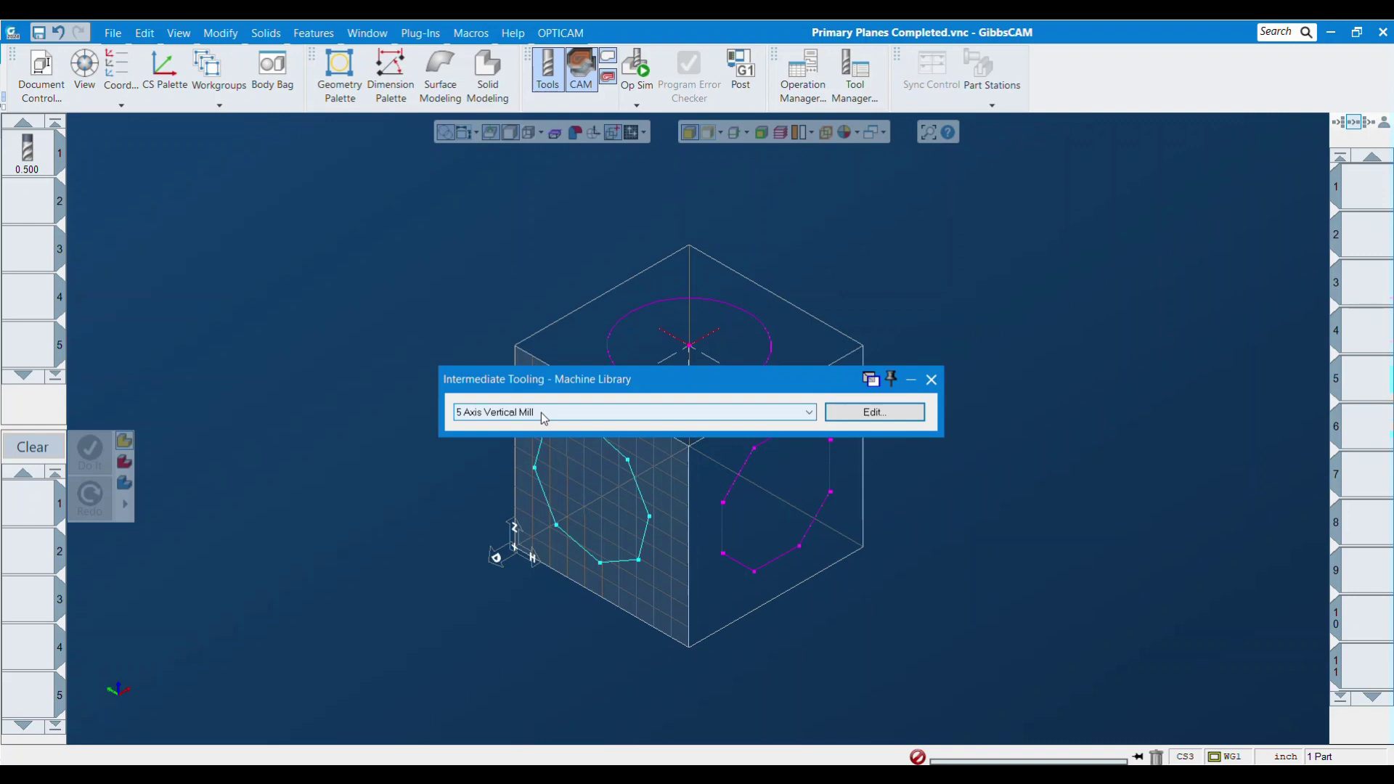
{"action": "left_click", "coordinate": [921, 417]}
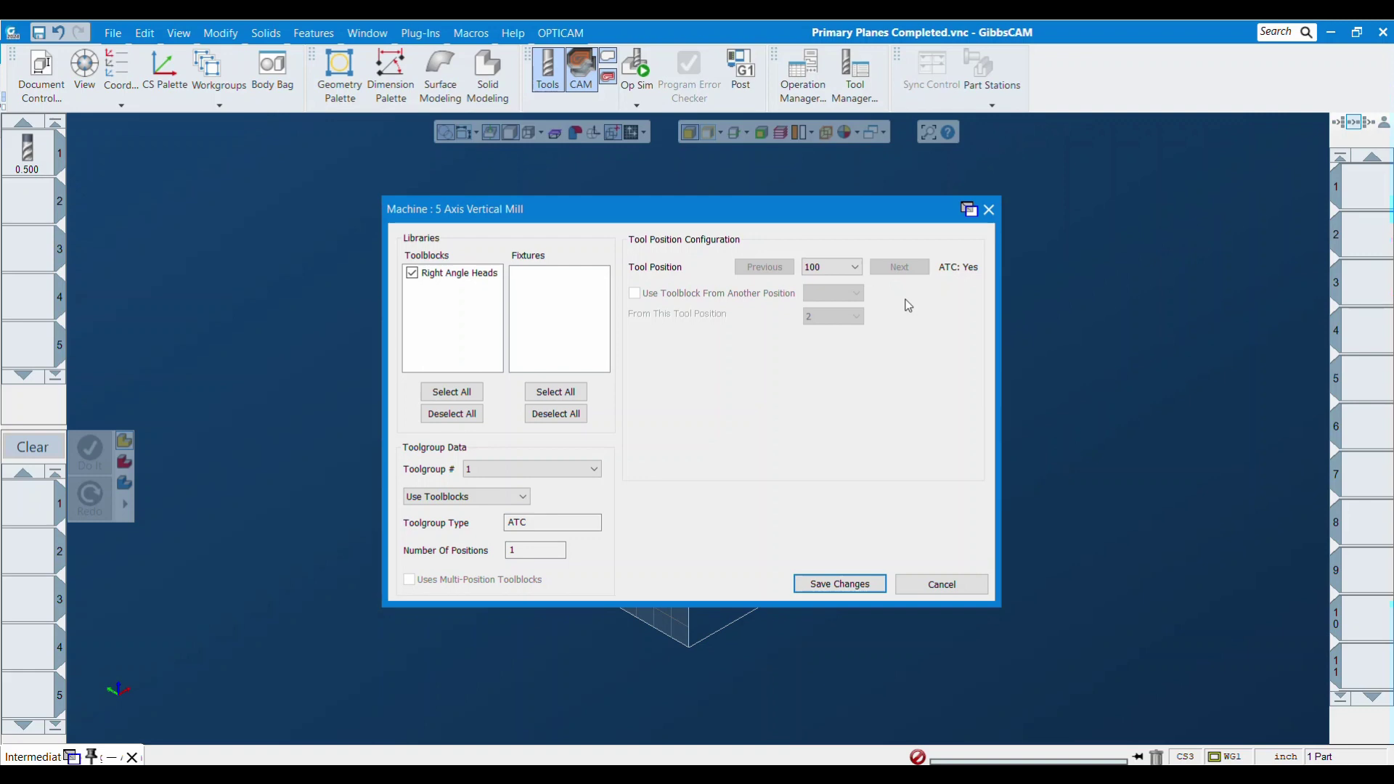
{"action": "left_click", "coordinate": [859, 589]}
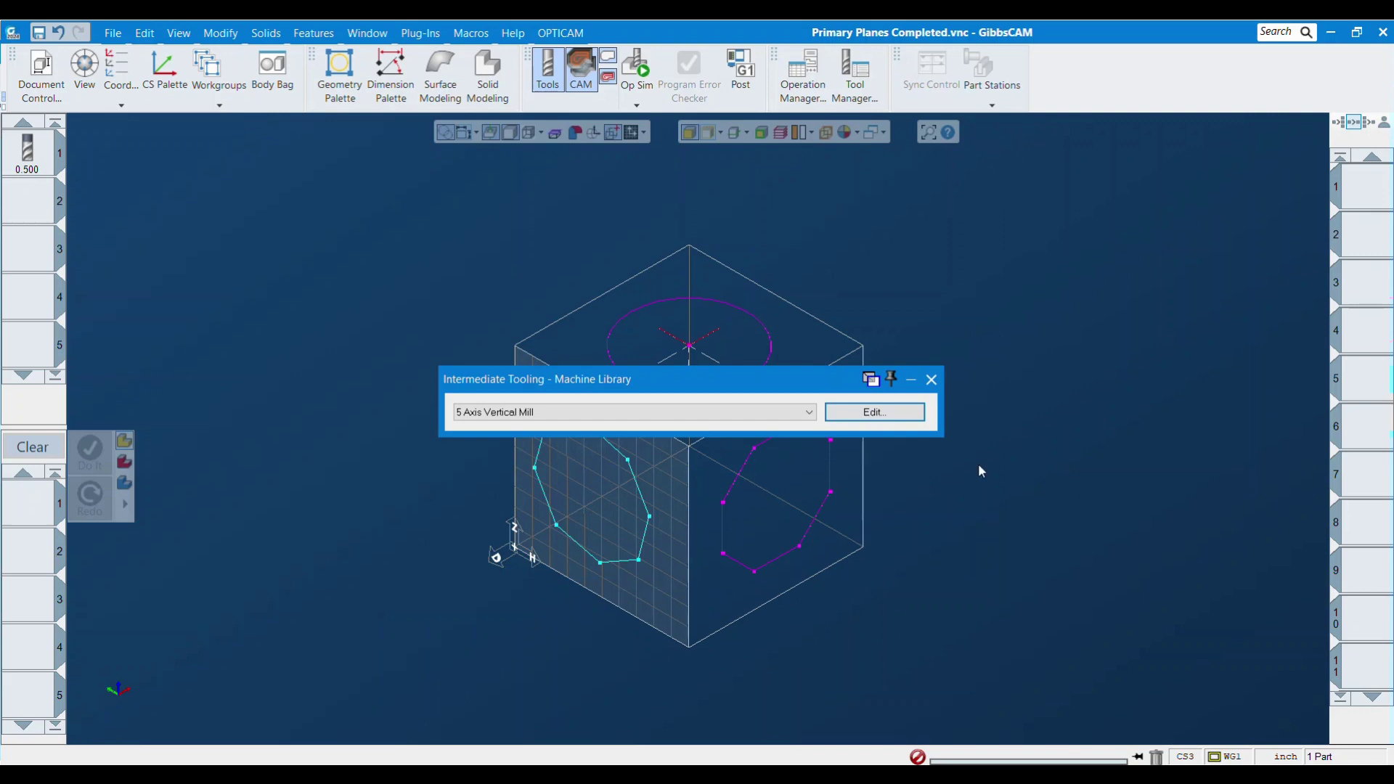
{"action": "left_click", "coordinate": [931, 379]}
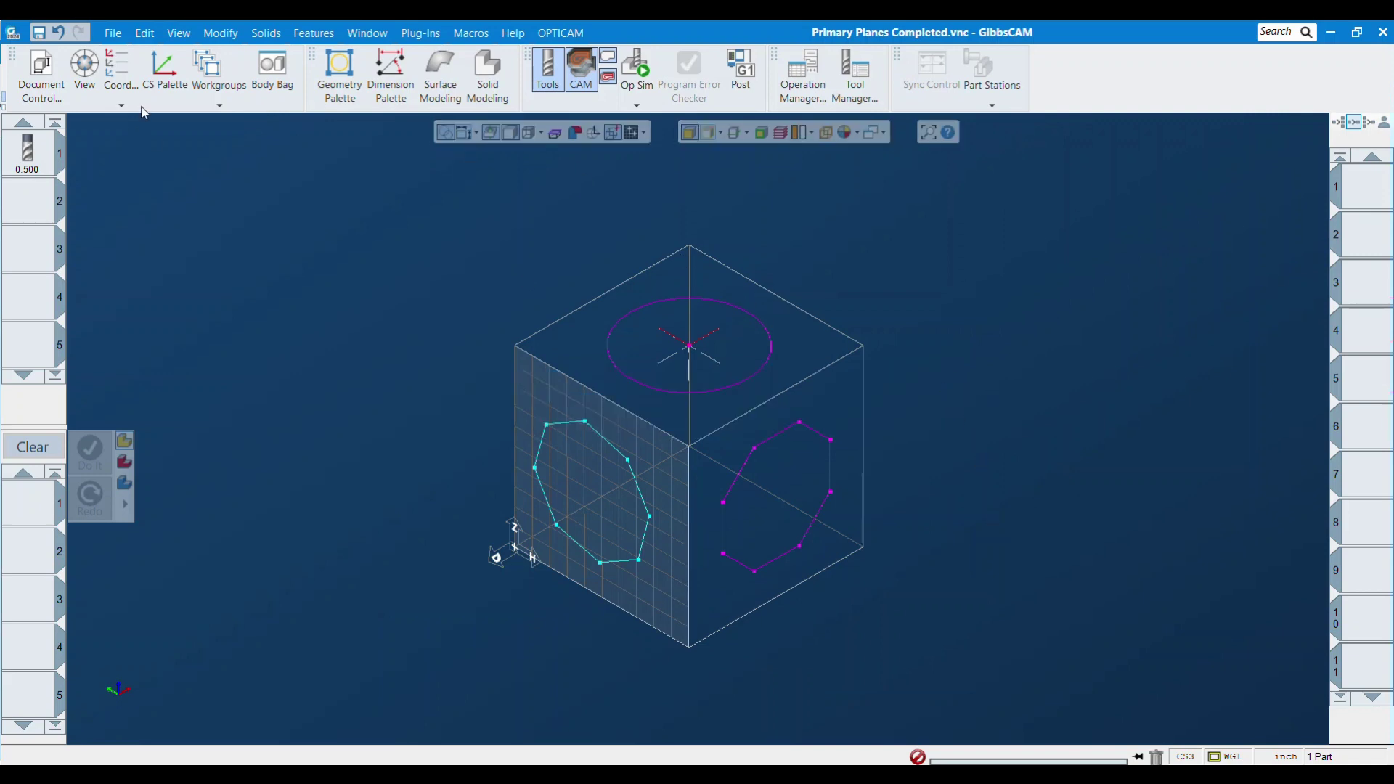
Step: Open Milling Tool #1 (0.500 end mill), keep holder None, and bring up its Setup Data
{"action": "left_click", "coordinate": [40, 154]}
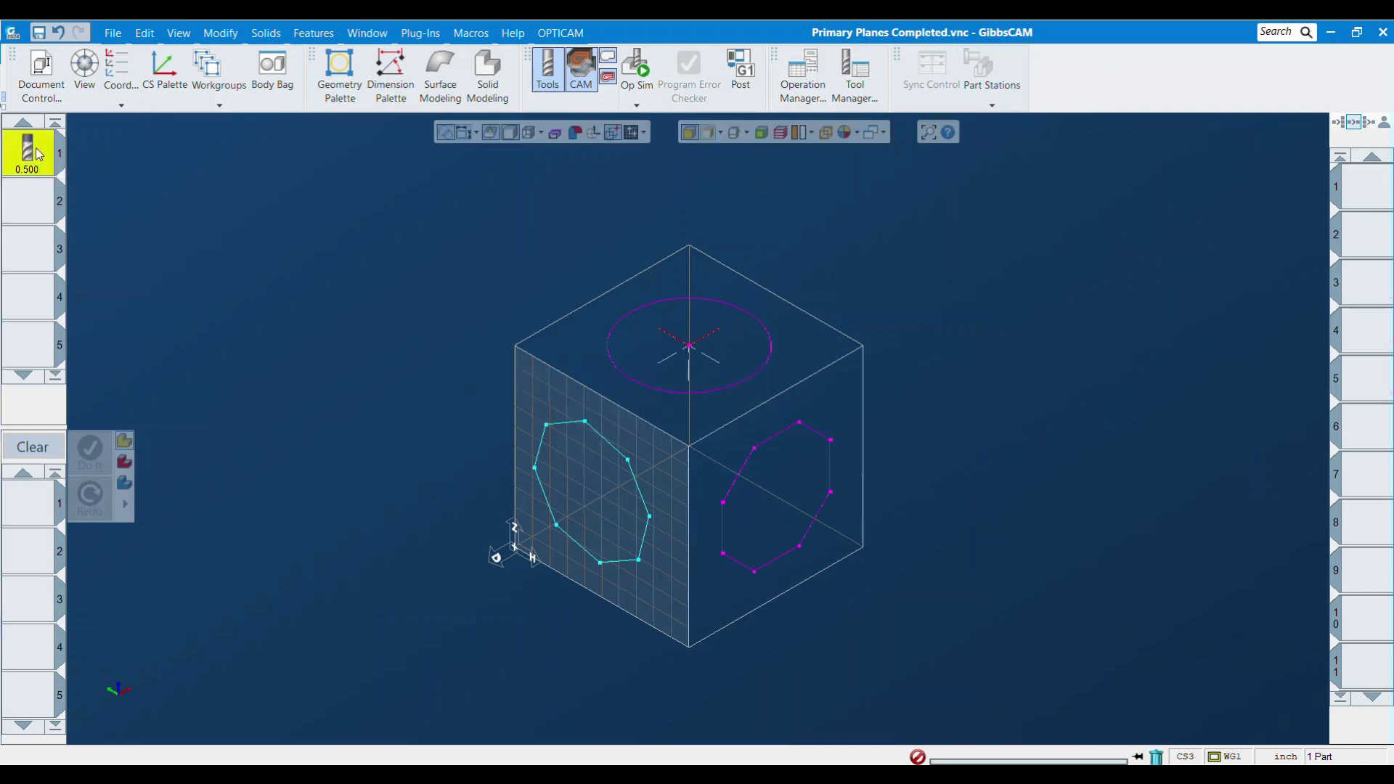
{"action": "double_click", "coordinate": [50, 169]}
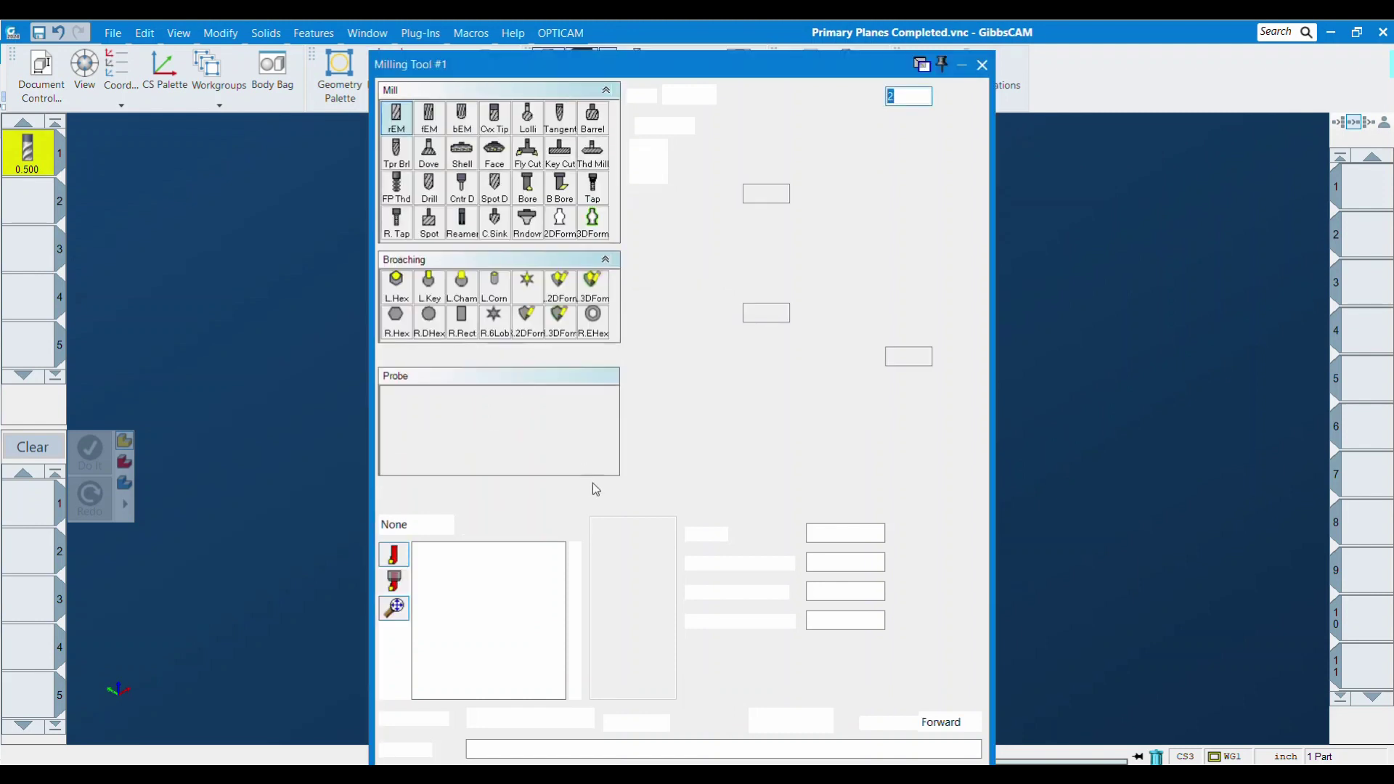
{"action": "left_click", "coordinate": [448, 524]}
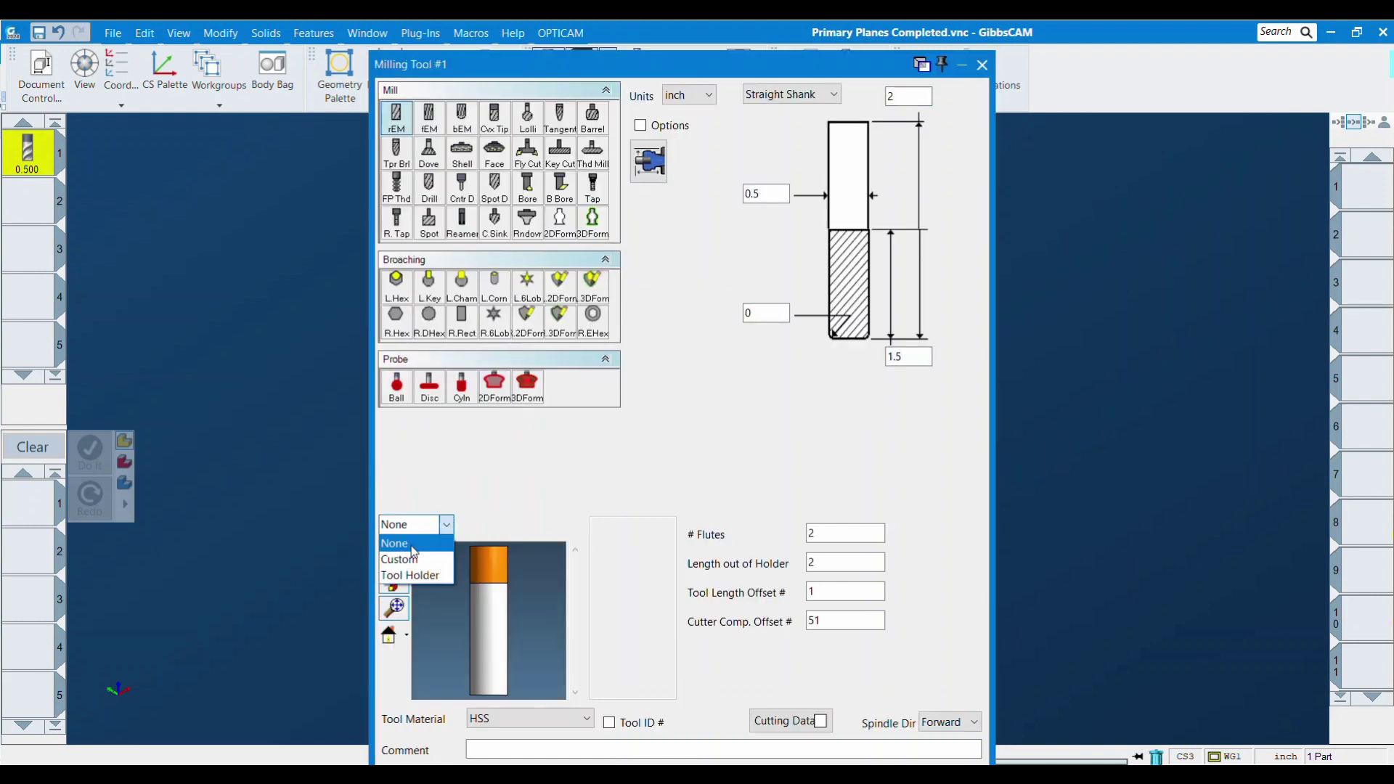
{"action": "left_click", "coordinate": [410, 550]}
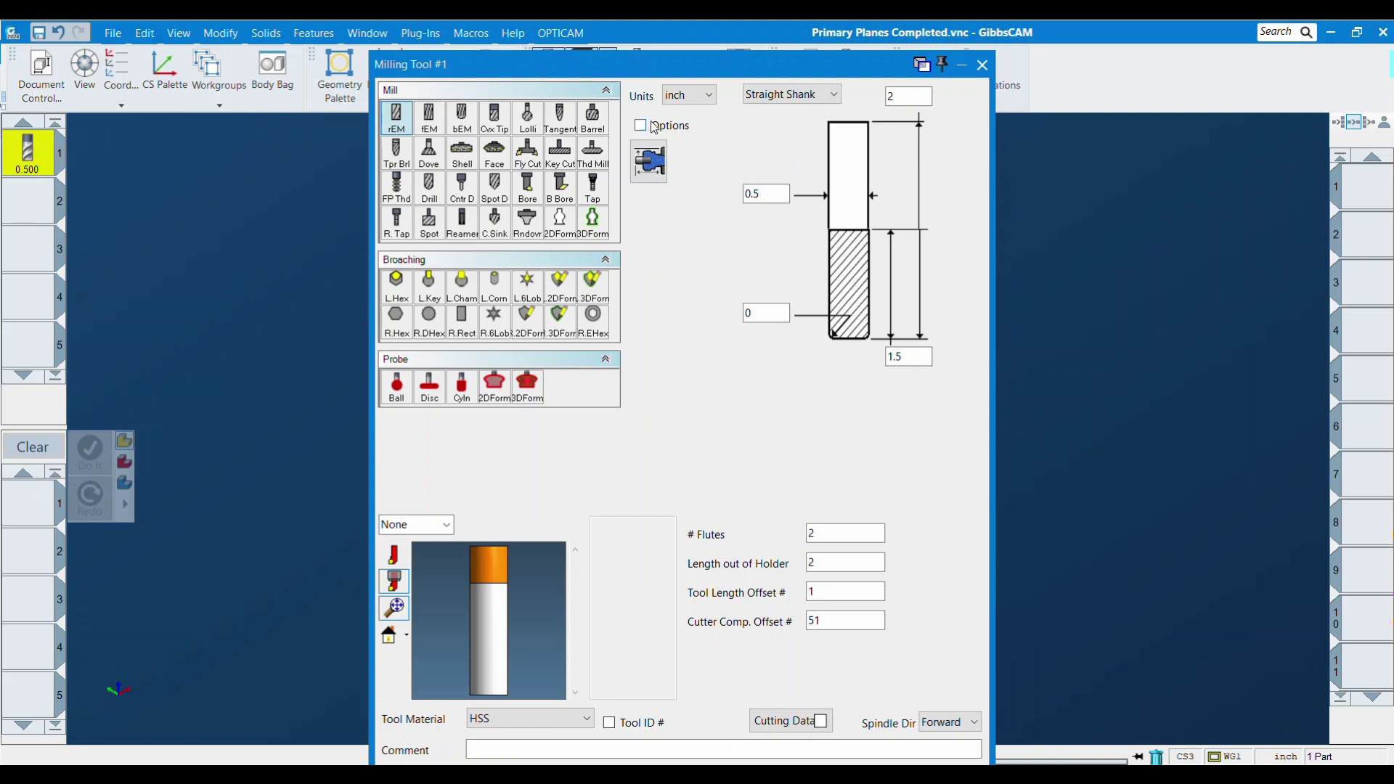
{"action": "left_click", "coordinate": [644, 166]}
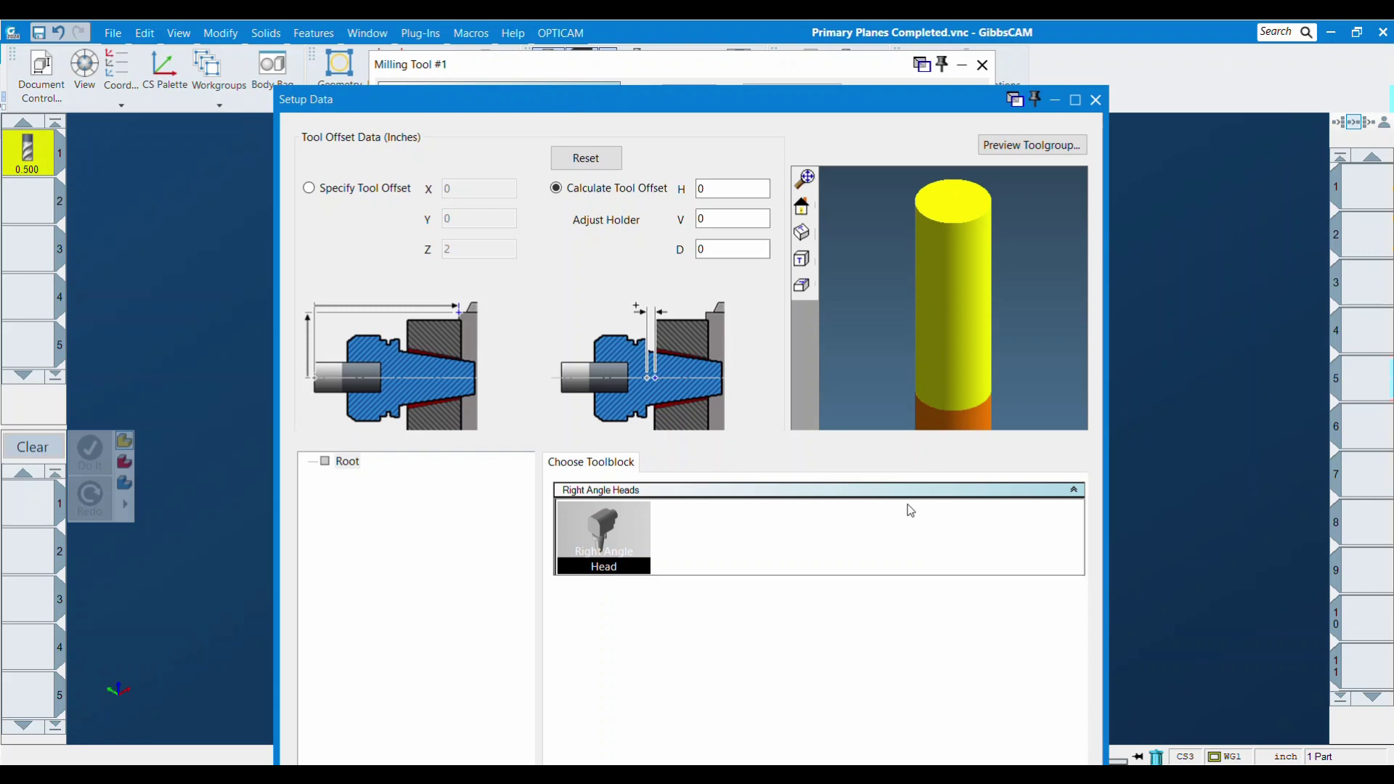
Step: Mount tool 1 on the Right Angle Head toolblock at its Tool Attachment Point
{"action": "double_click", "coordinate": [619, 537]}
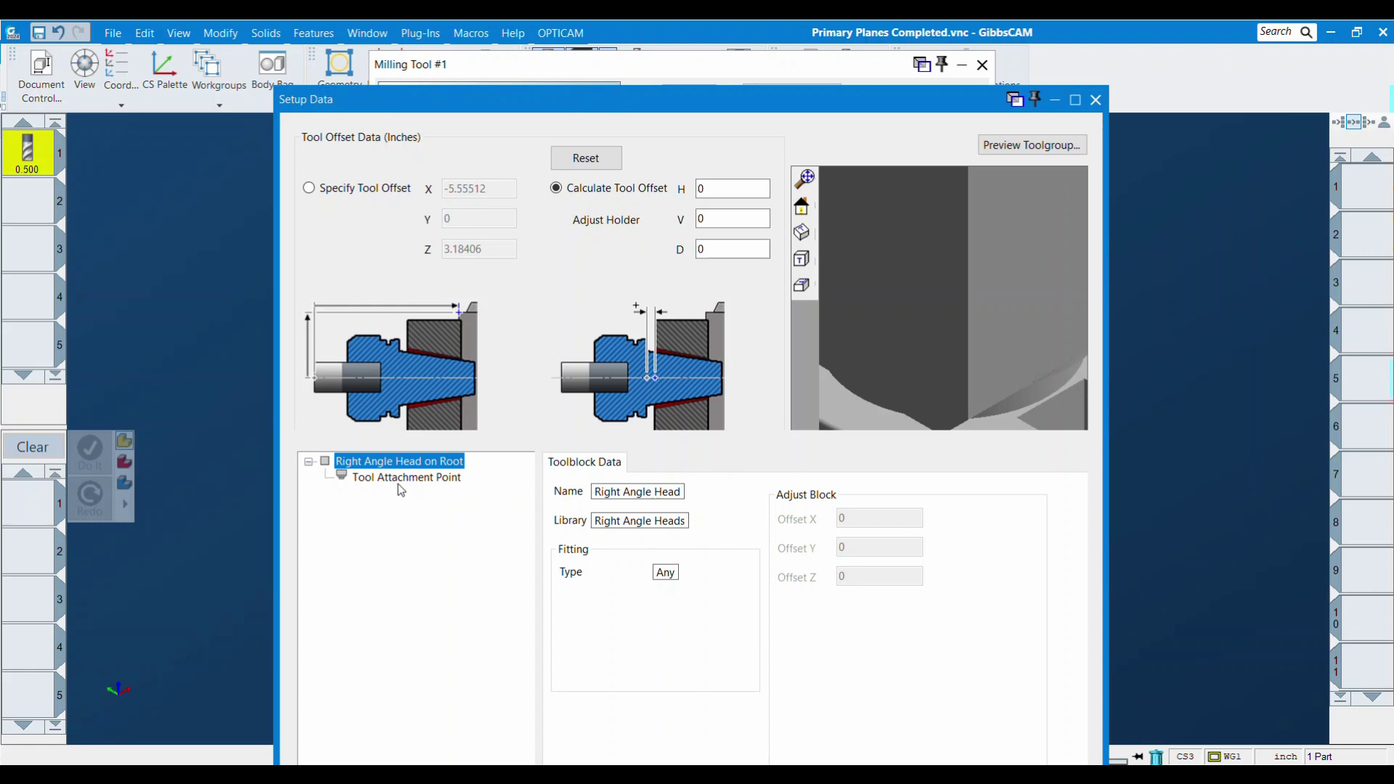
{"action": "left_click", "coordinate": [1096, 99]}
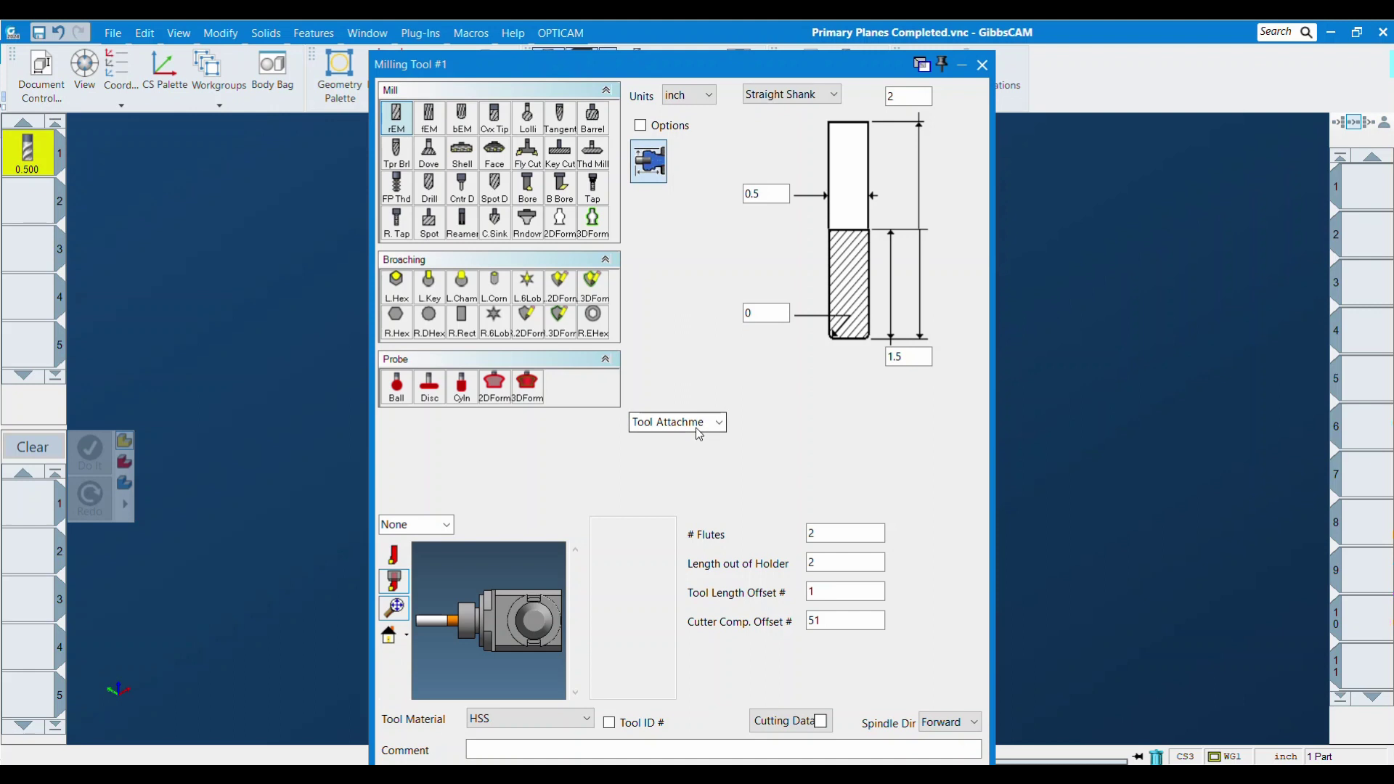
{"action": "left_click", "coordinate": [718, 422]}
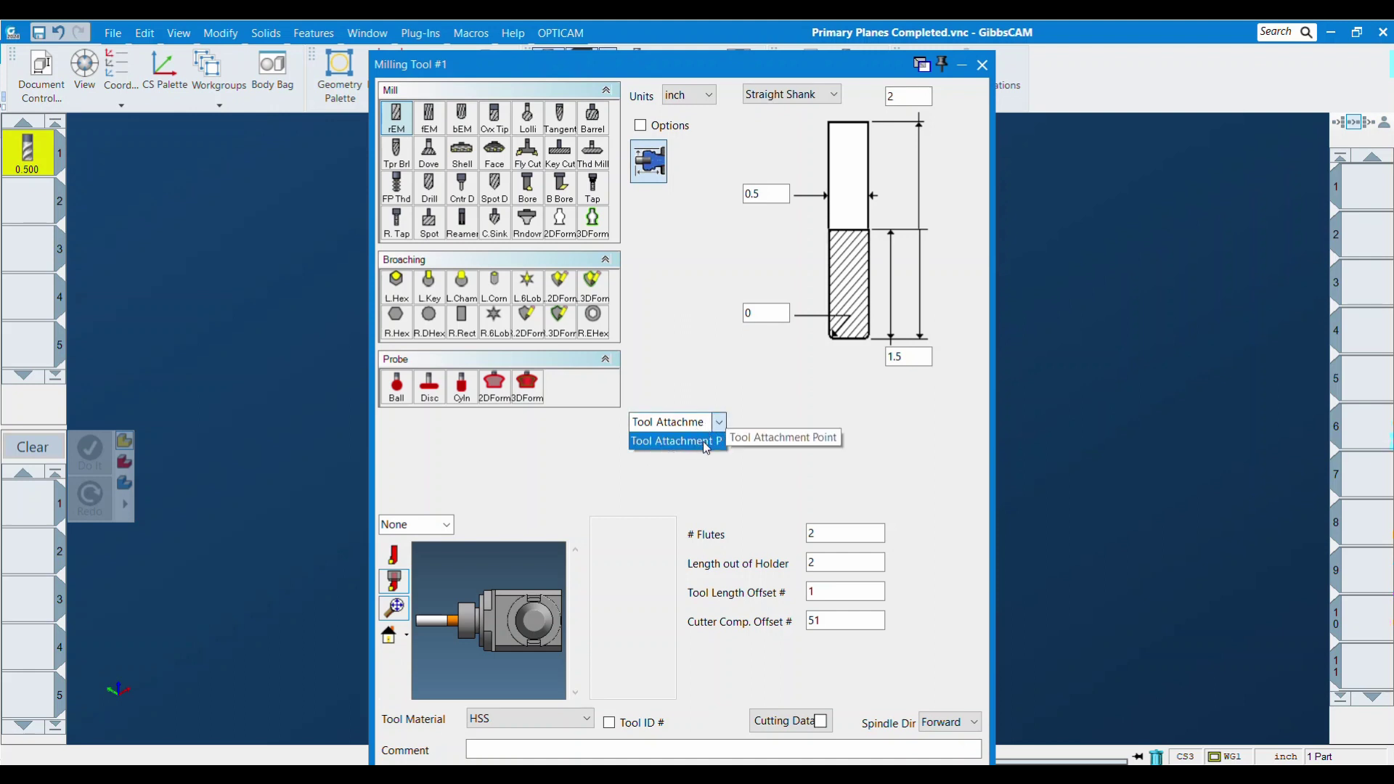
{"action": "left_click", "coordinate": [705, 442]}
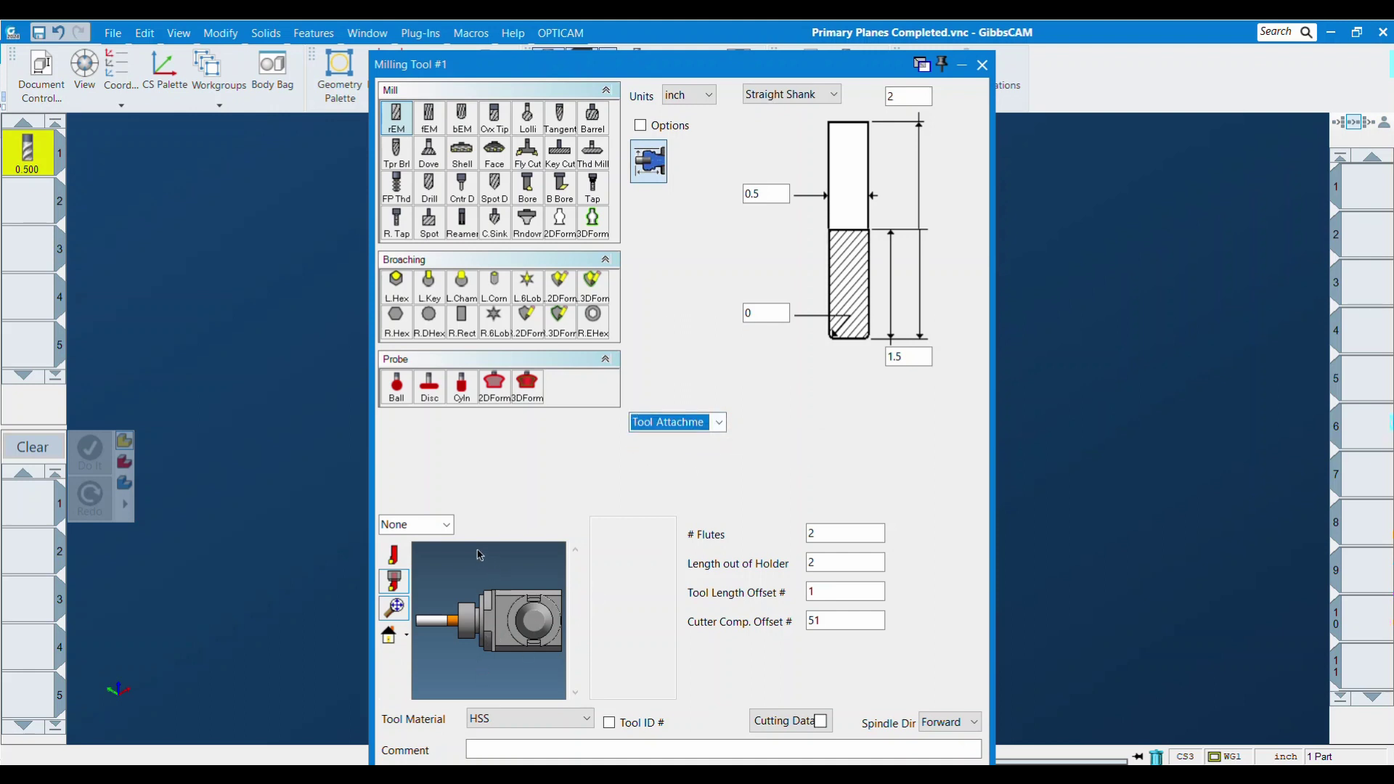
{"action": "left_click_drag", "start_coordinate": [486, 654], "coordinate": [536, 585]}
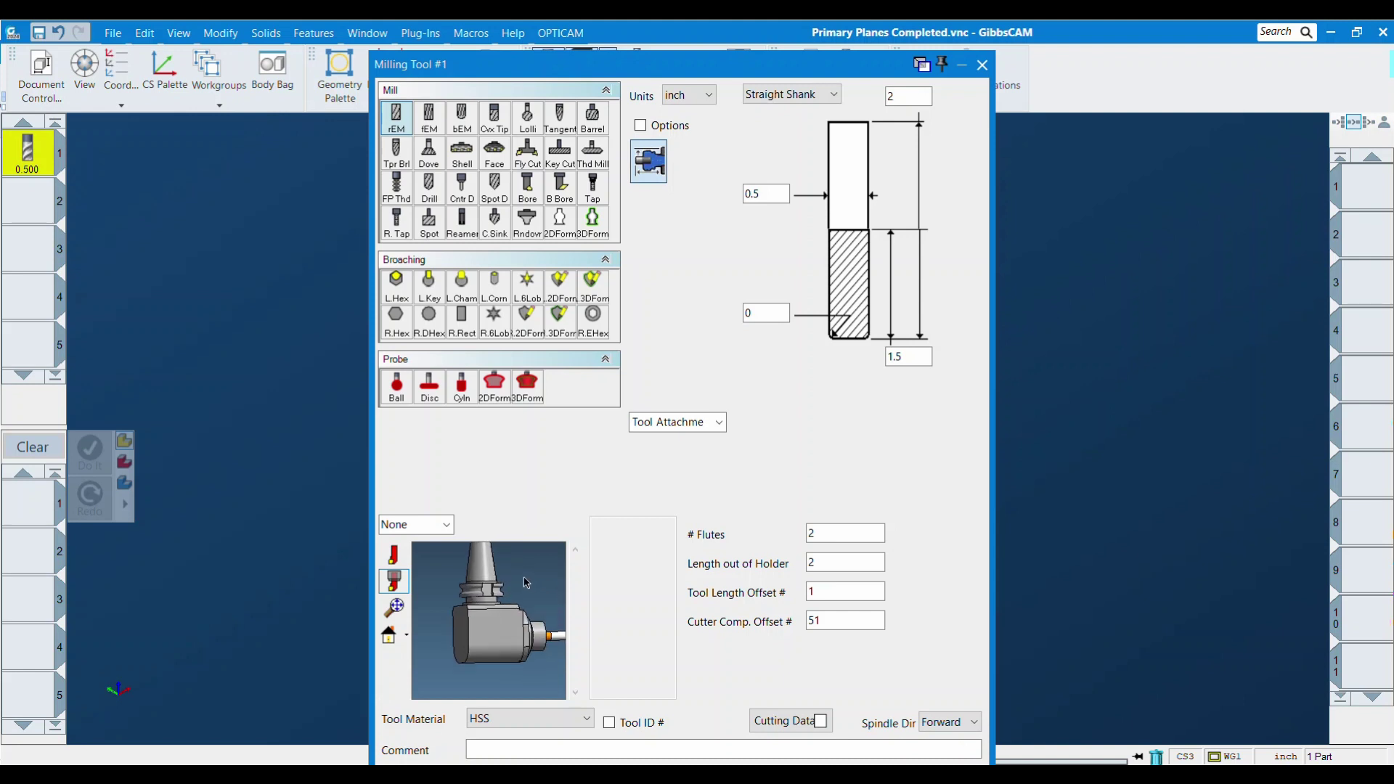
Step: Create a new Roughing process from tool 1
{"action": "left_click", "coordinate": [984, 65]}
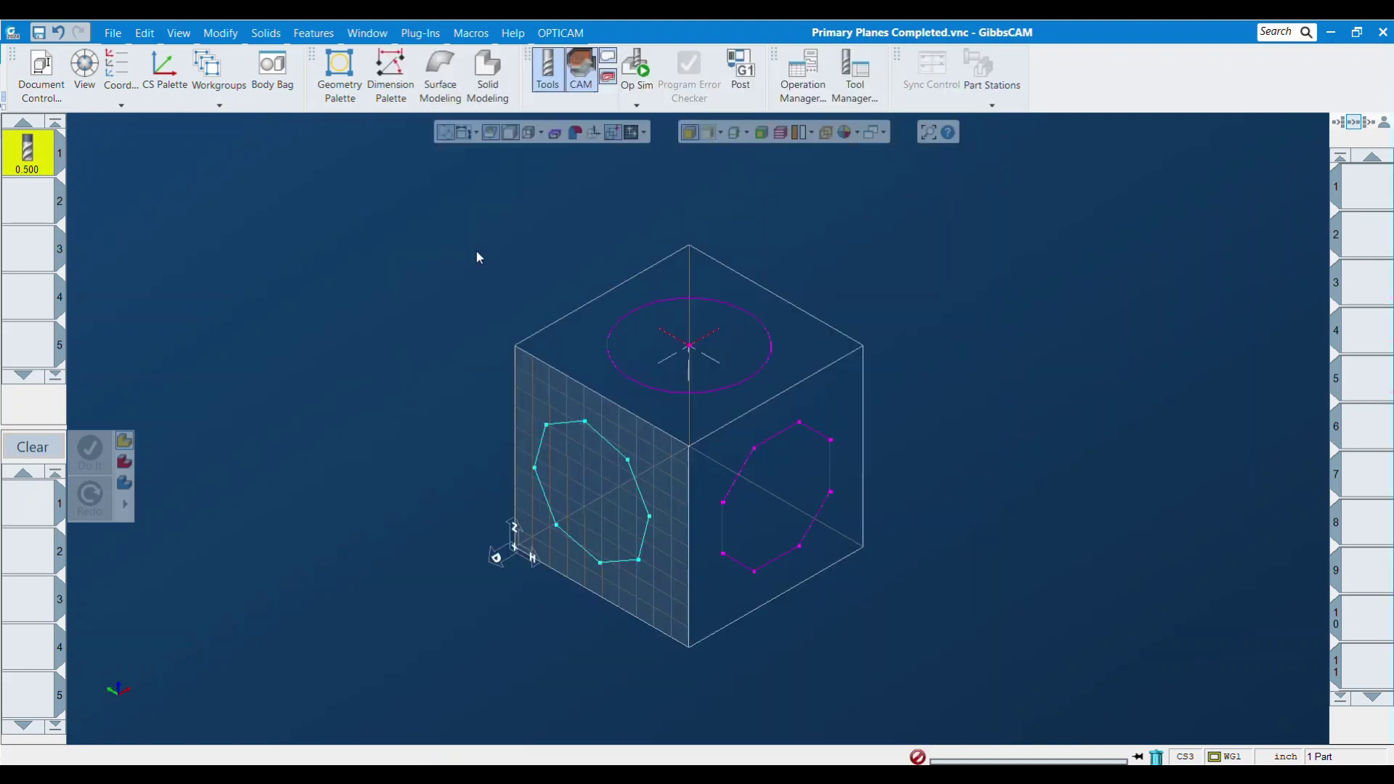
{"action": "left_click_drag", "start_coordinate": [28, 152], "coordinate": [27, 501]}
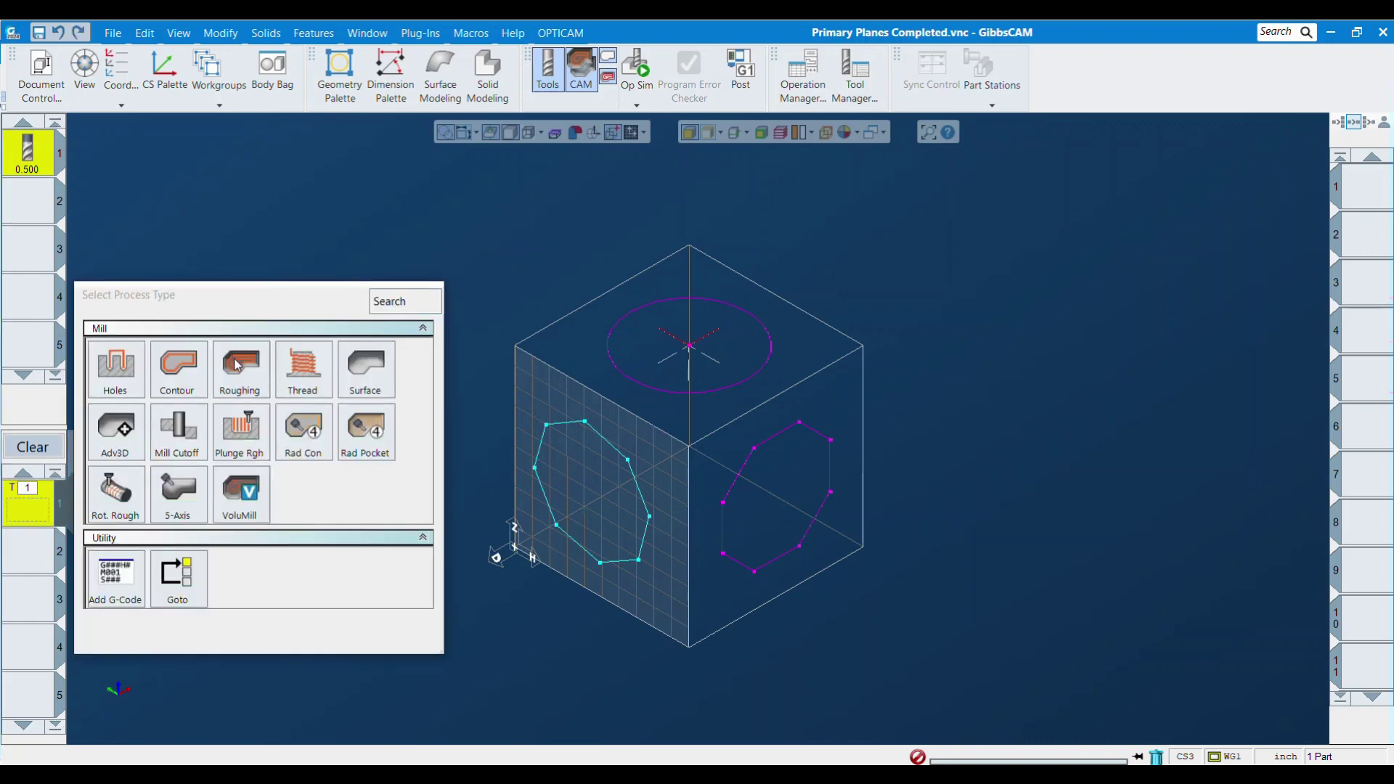
{"action": "left_click", "coordinate": [237, 366]}
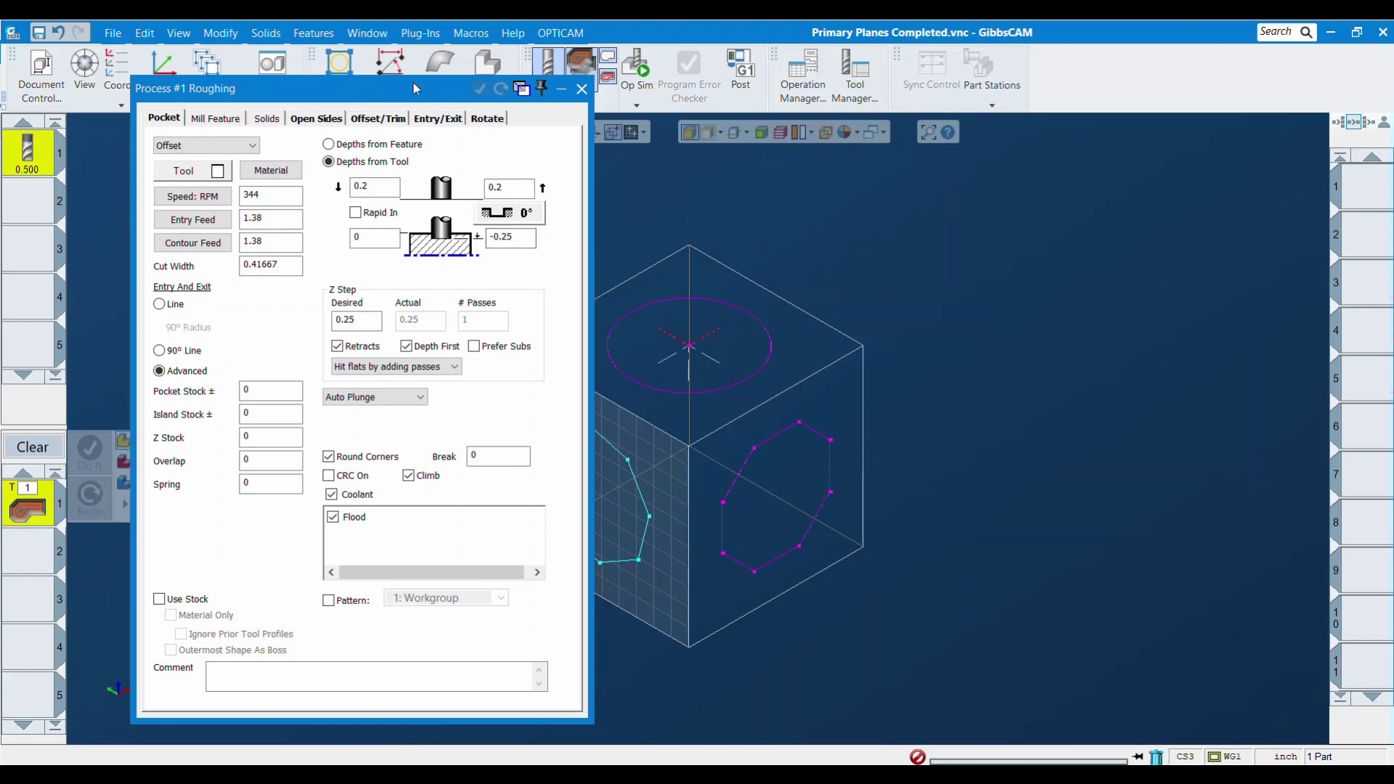
{"action": "left_click_drag", "start_coordinate": [416, 89], "coordinate": [1128, 99]}
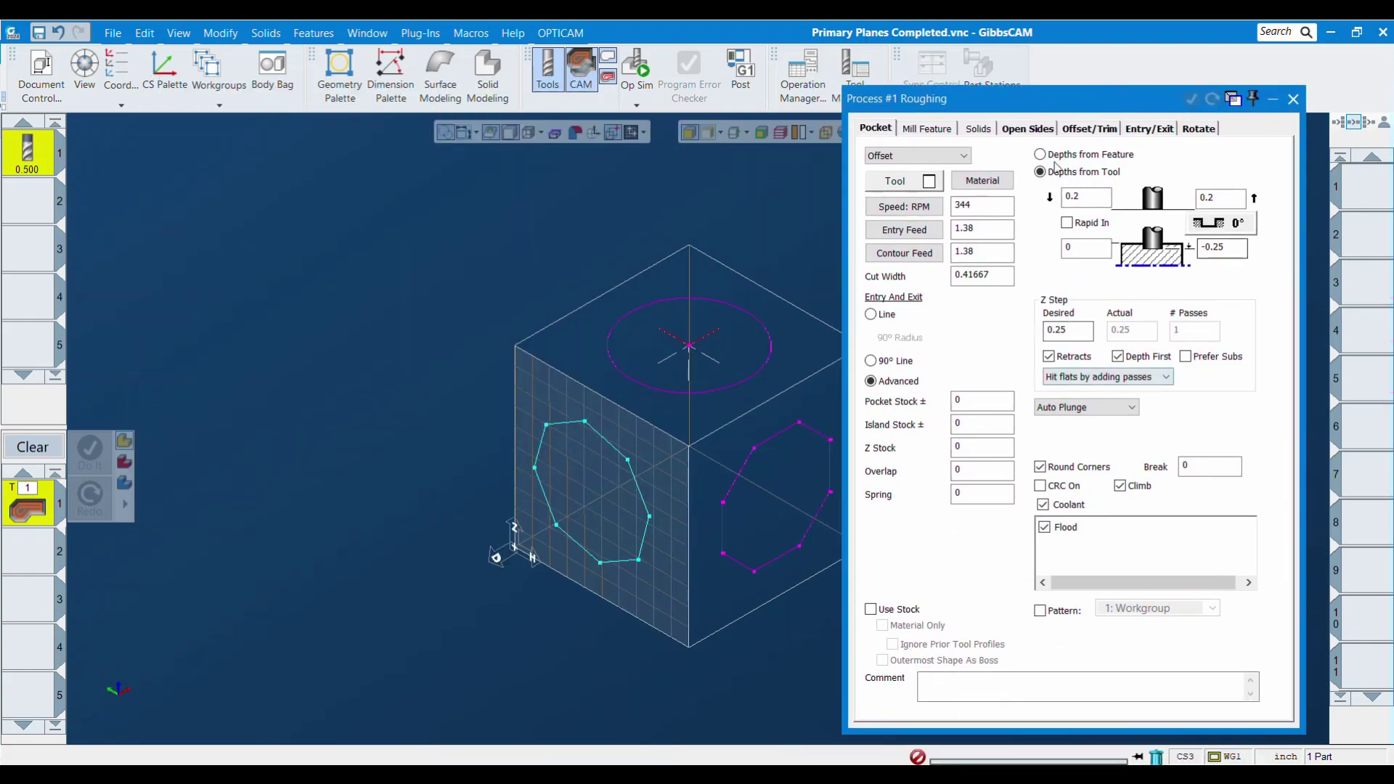
Step: Set the roughing process's Mach. CS to 3: YZ Plane and close it
{"action": "left_click", "coordinate": [1200, 128]}
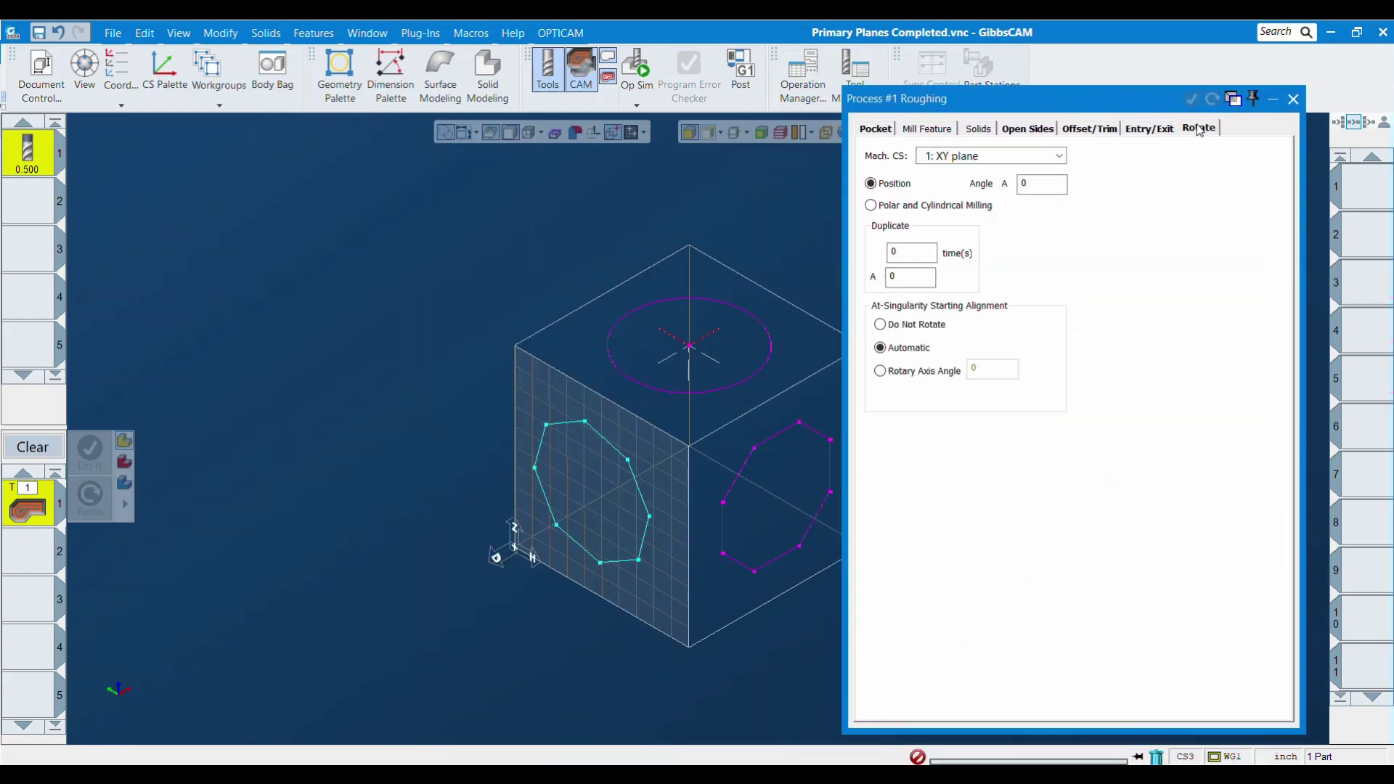
{"action": "left_click", "coordinate": [1060, 157]}
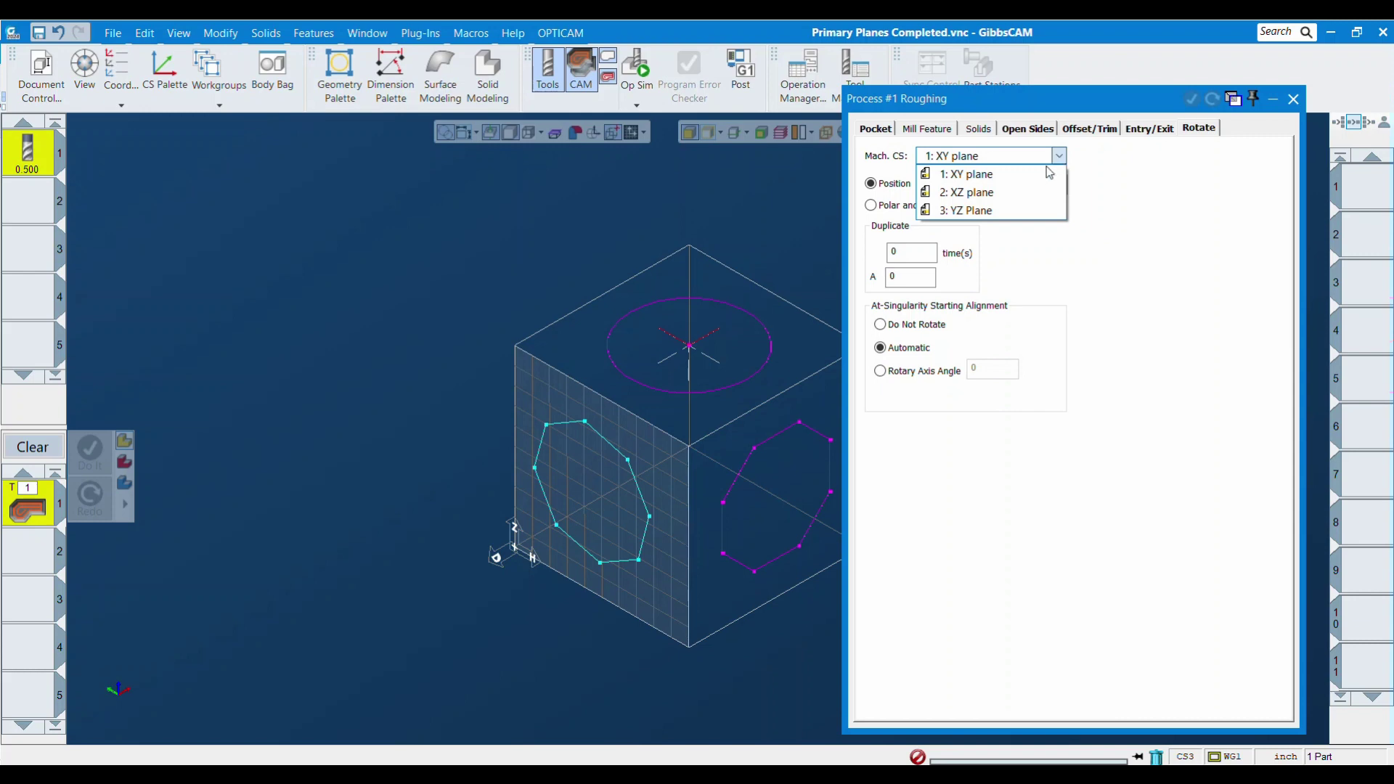
{"action": "left_click", "coordinate": [1028, 211]}
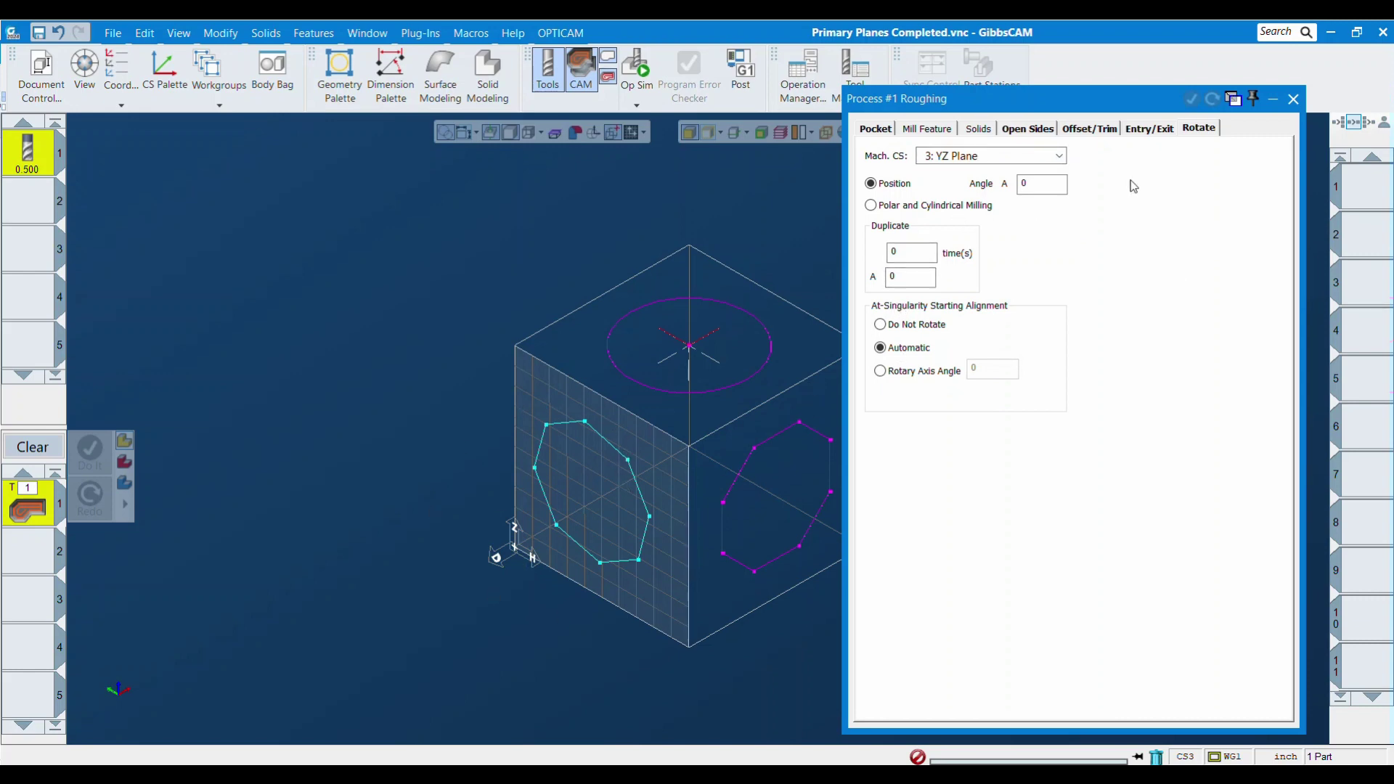
{"action": "left_click", "coordinate": [882, 129]}
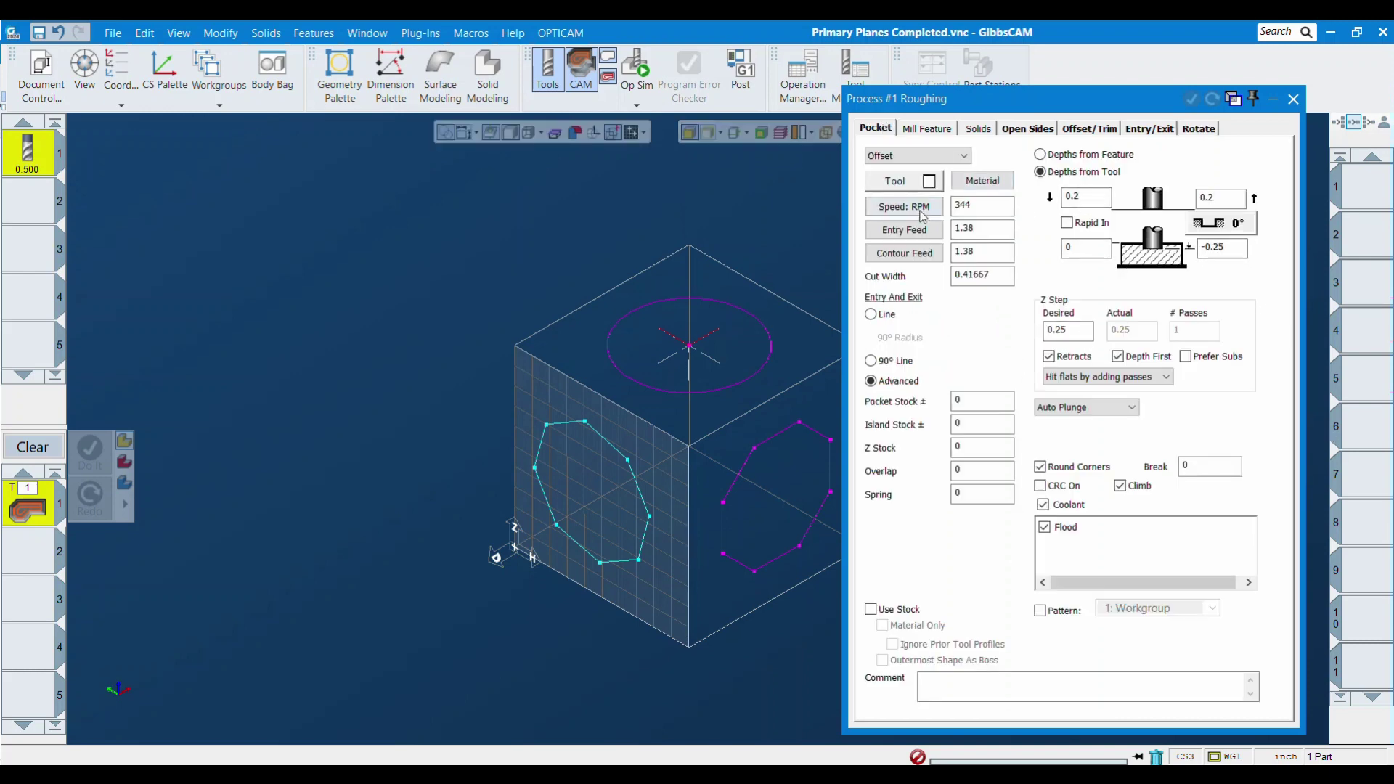
{"action": "left_click", "coordinate": [1293, 99]}
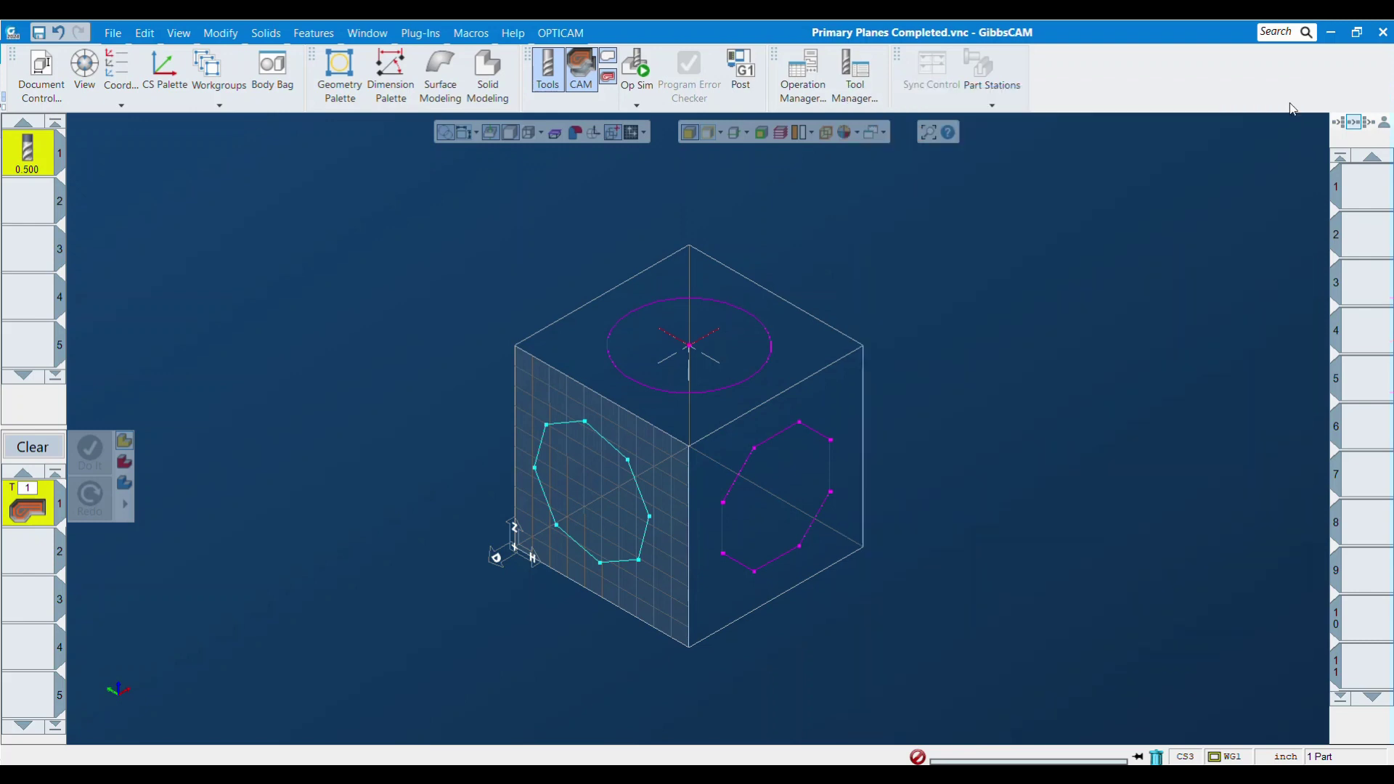
Step: Select the cyan octagon on the left face and generate its roughing toolpath as operation 1
{"action": "double_click", "coordinate": [621, 458]}
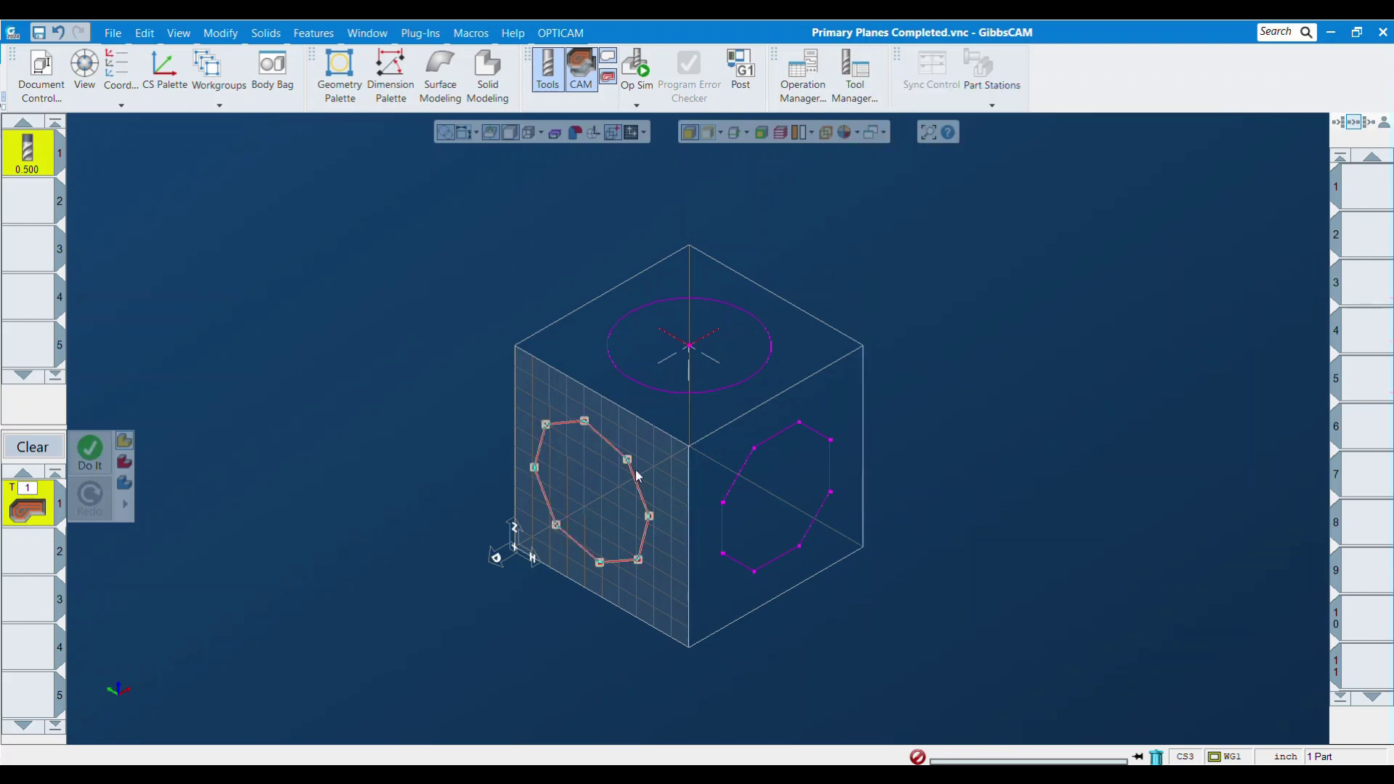
{"action": "left_click", "coordinate": [89, 452]}
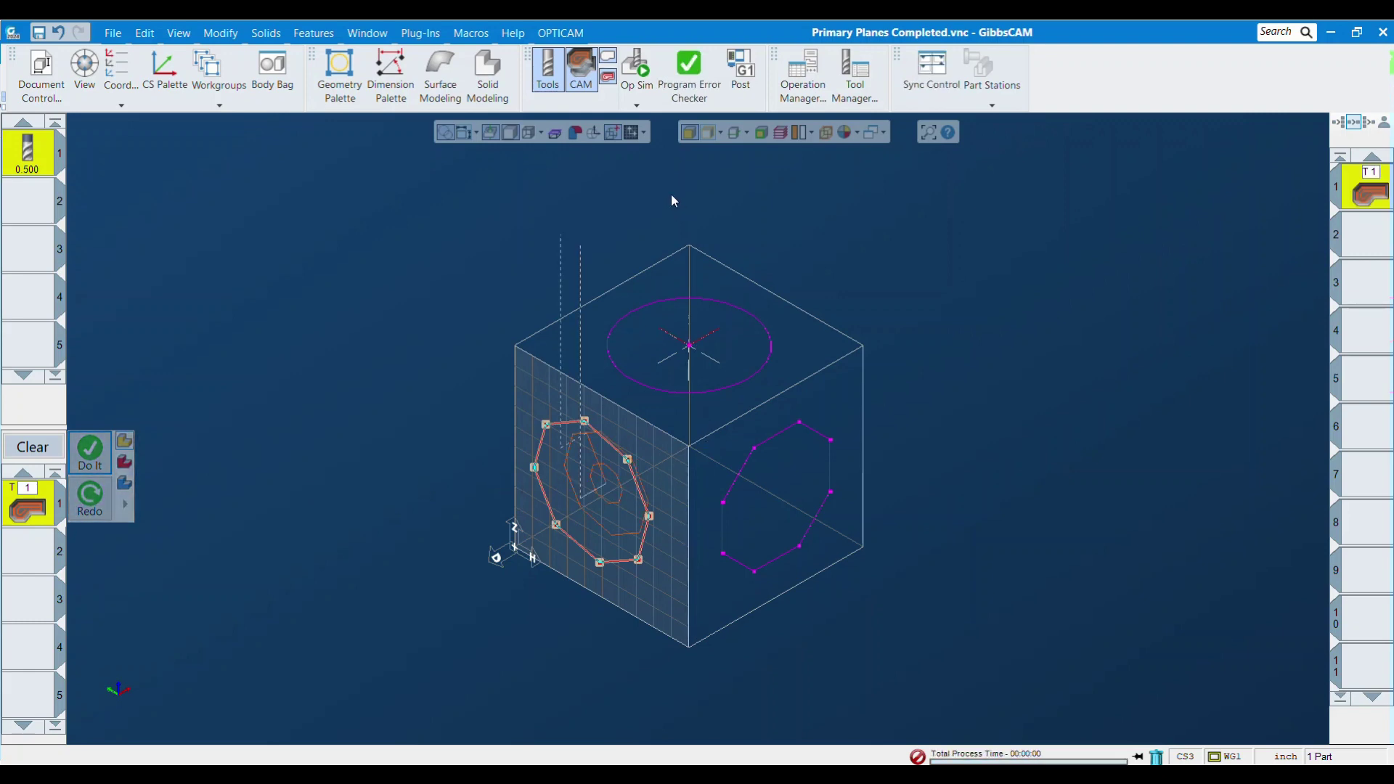
{"action": "left_click", "coordinate": [639, 95]}
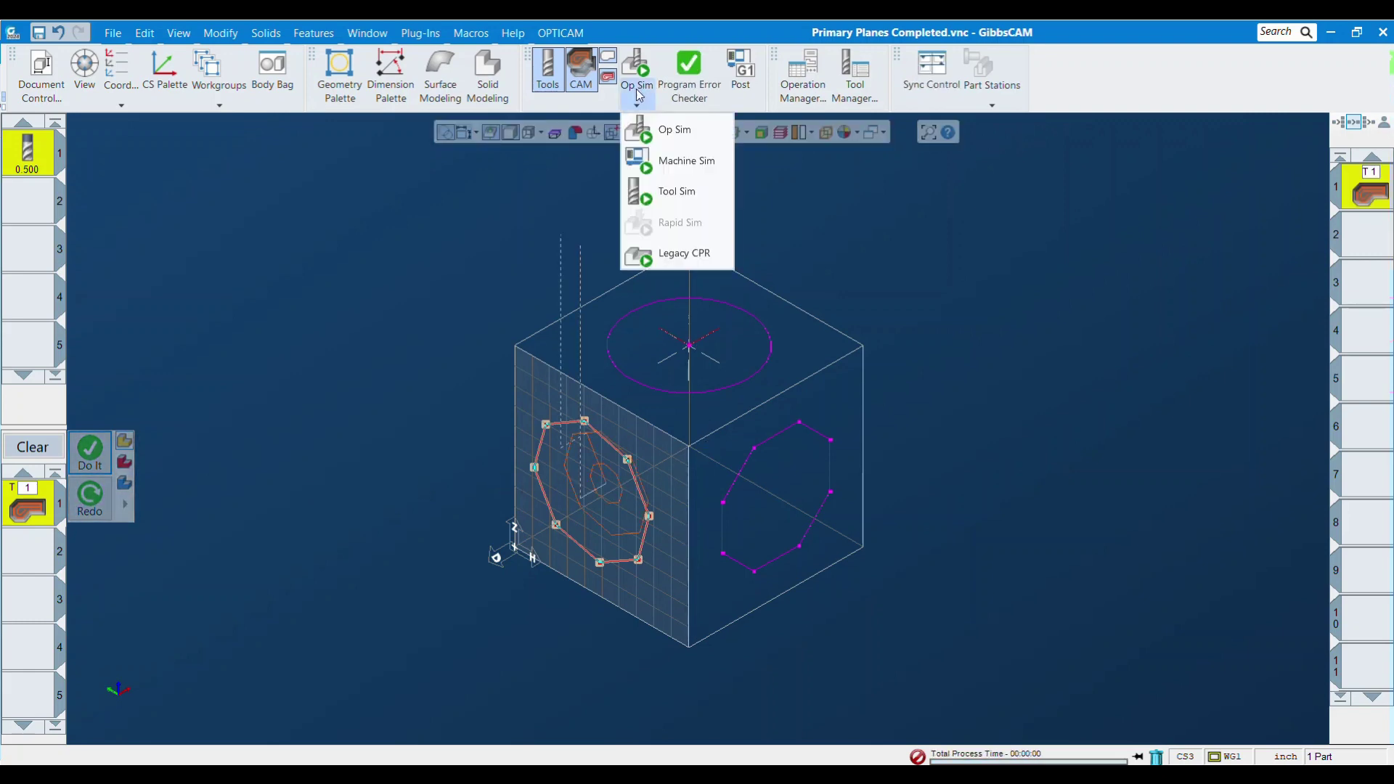
Step: Run Machine Sim of operation 1 at reduced speed, showing the right-angle head cutting the pocket
{"action": "left_click", "coordinate": [679, 163]}
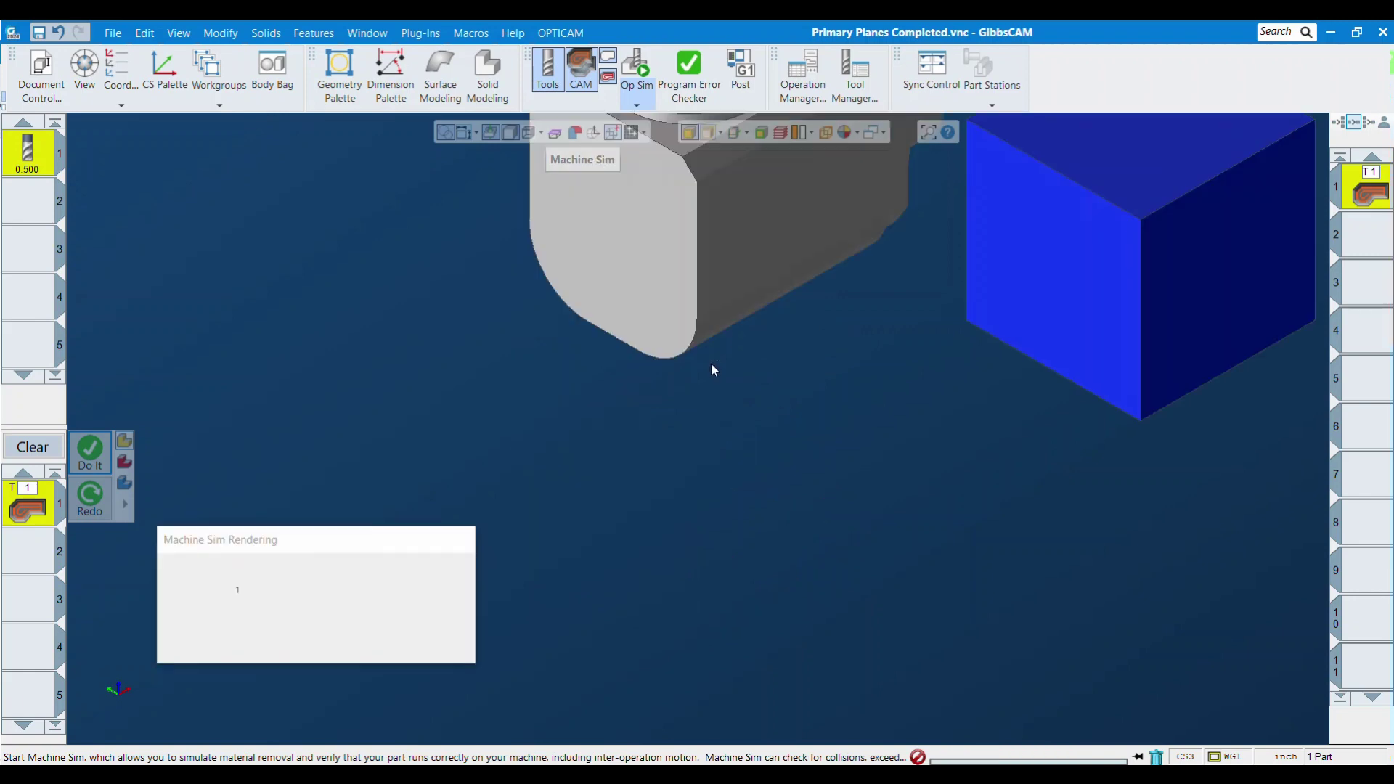
{"action": "scroll", "coordinate": [683, 406], "scroll_direction": "down", "scroll_amount": 5}
{"action": "scroll", "coordinate": [716, 372], "scroll_direction": "up", "scroll_amount": 5}
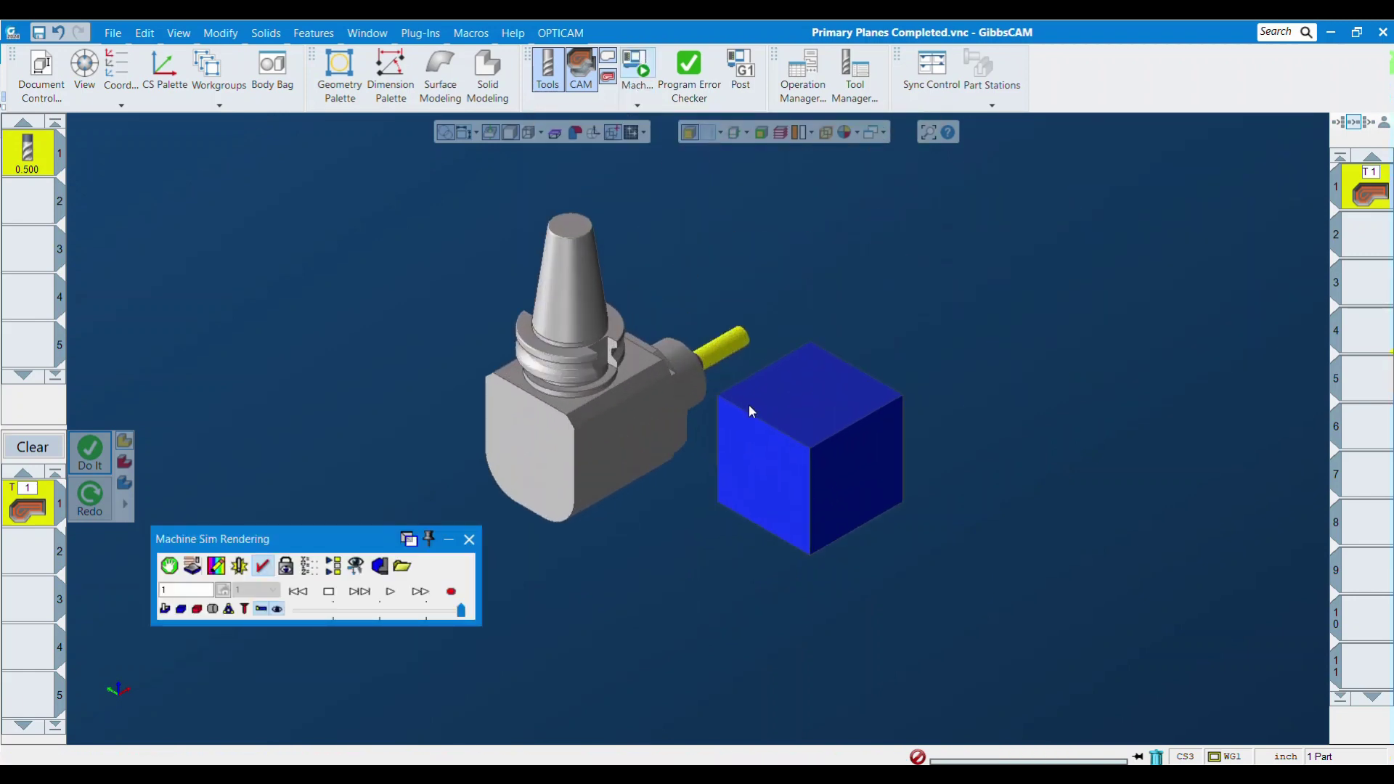
{"action": "scroll", "coordinate": [571, 560], "scroll_direction": "up", "scroll_amount": 3}
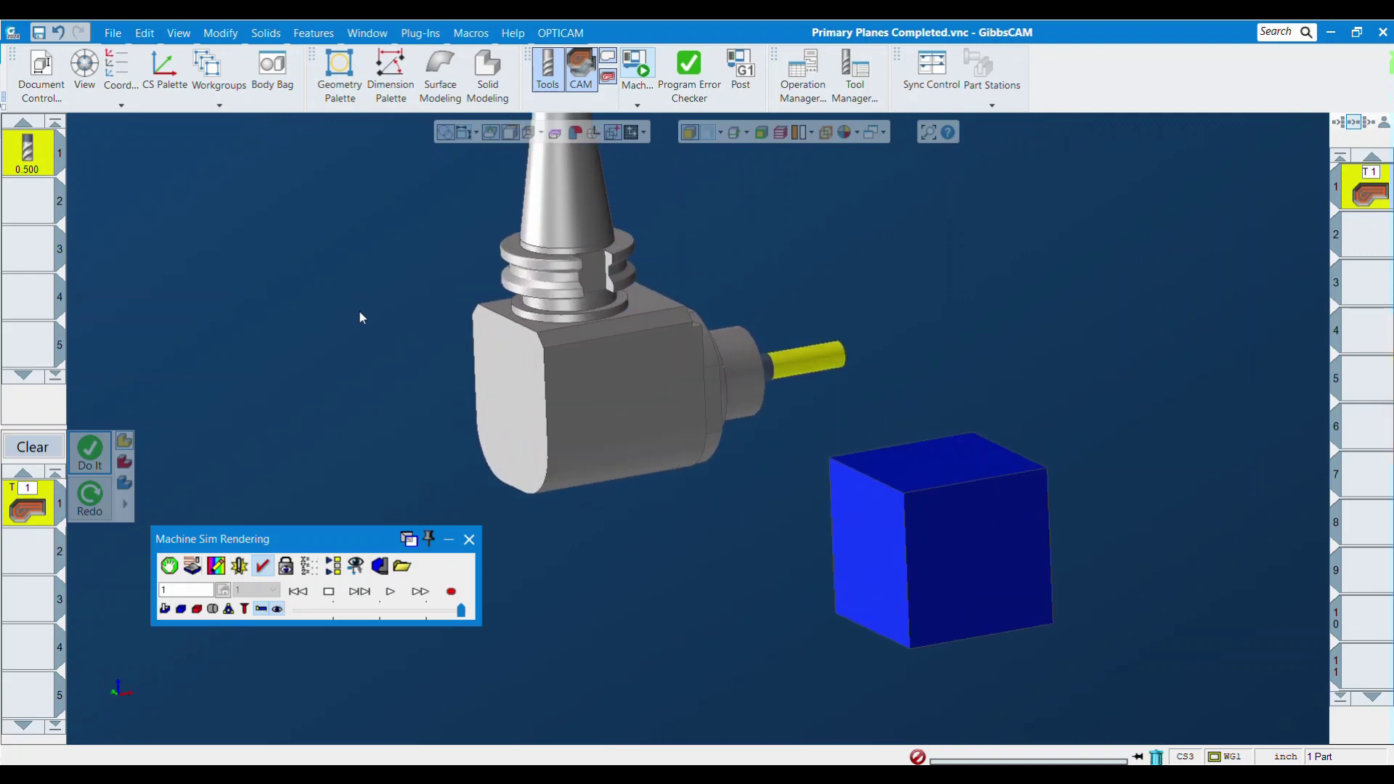
{"action": "left_click", "coordinate": [323, 610]}
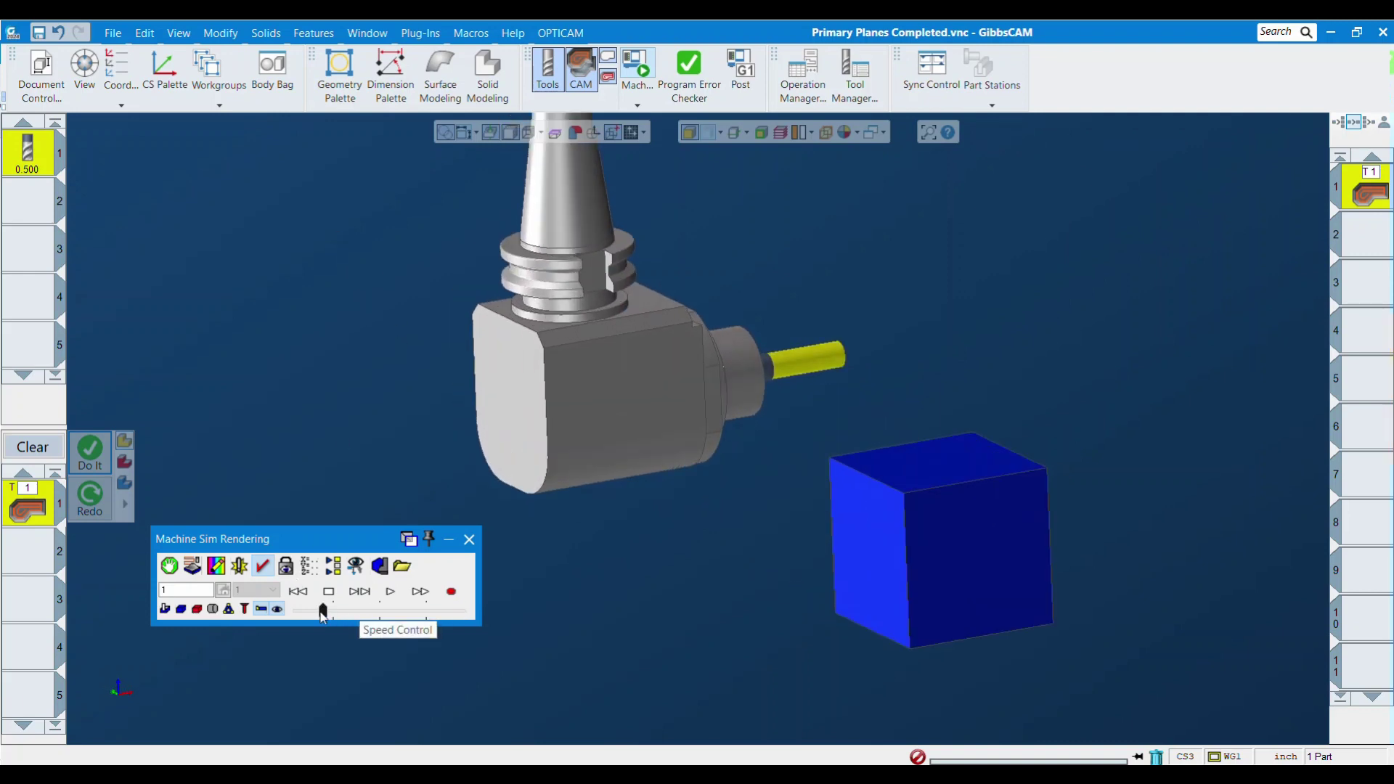
{"action": "left_click", "coordinate": [390, 591]}
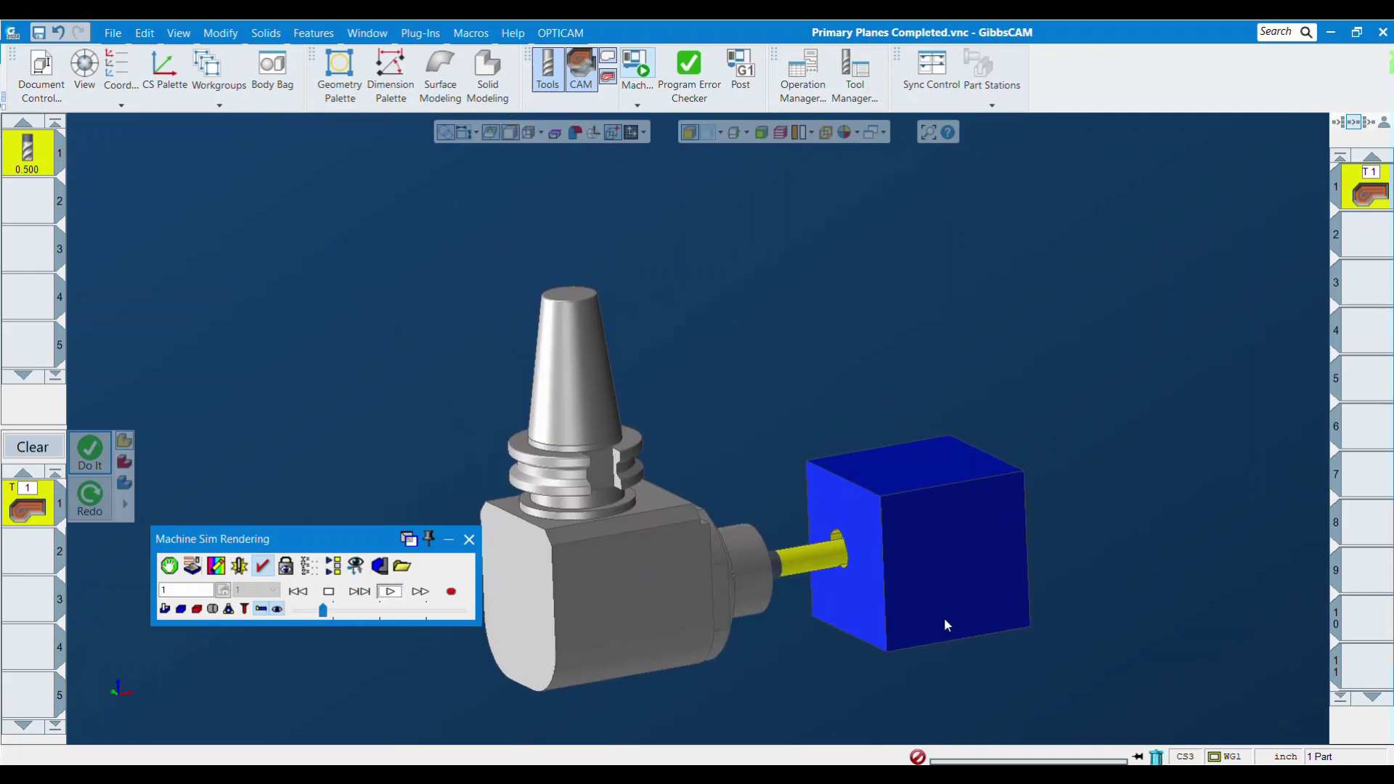
{"action": "left_click", "coordinate": [337, 612]}
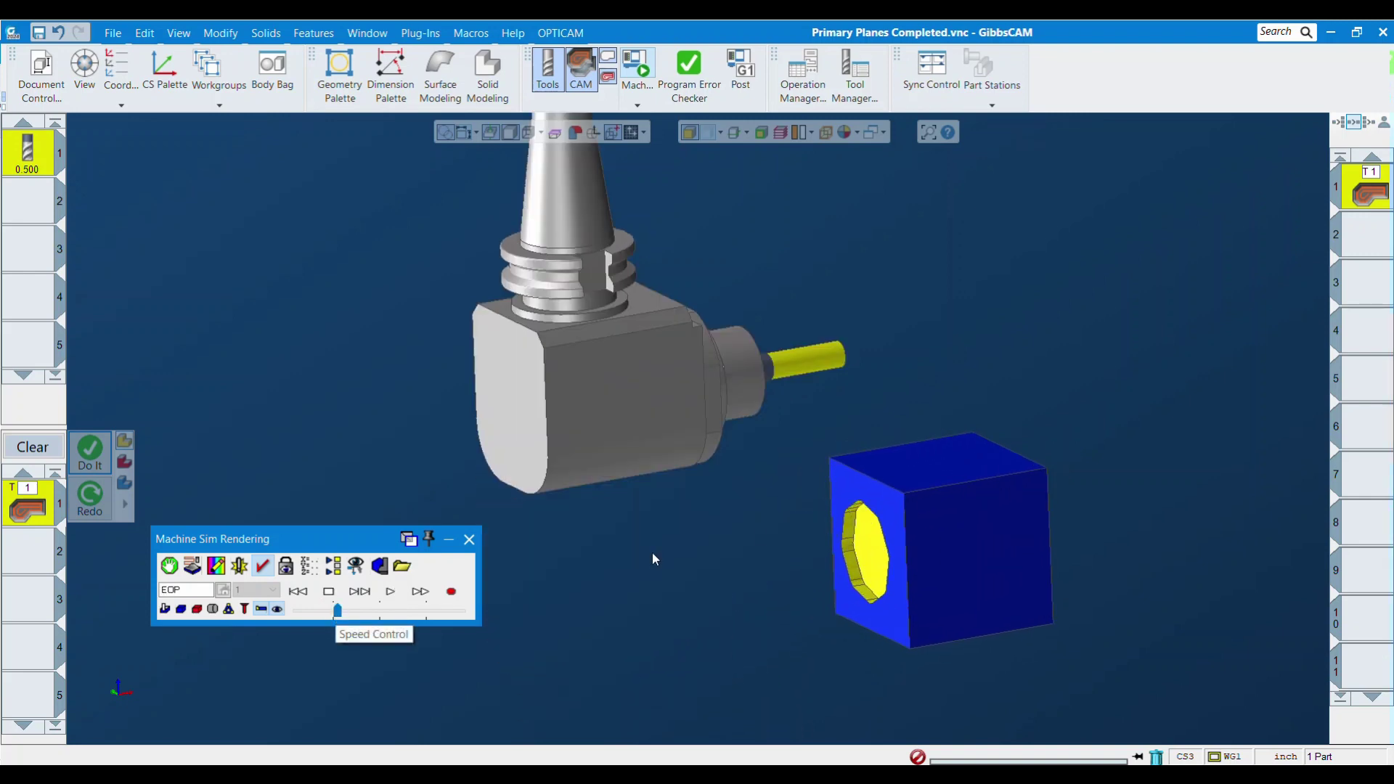